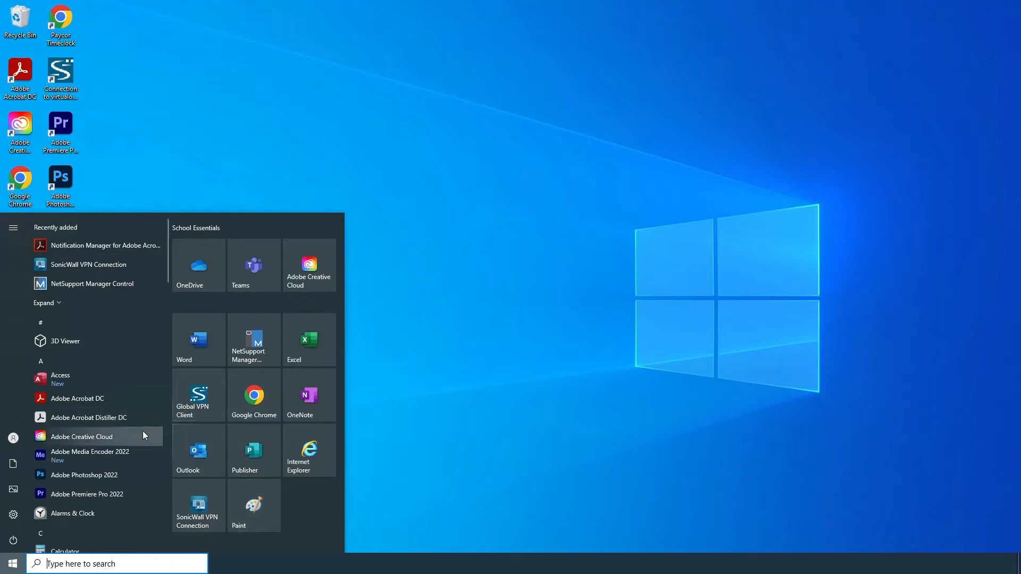
Search Windows for "paint" and open the Paint app
left_click(112, 564)
type("paint")
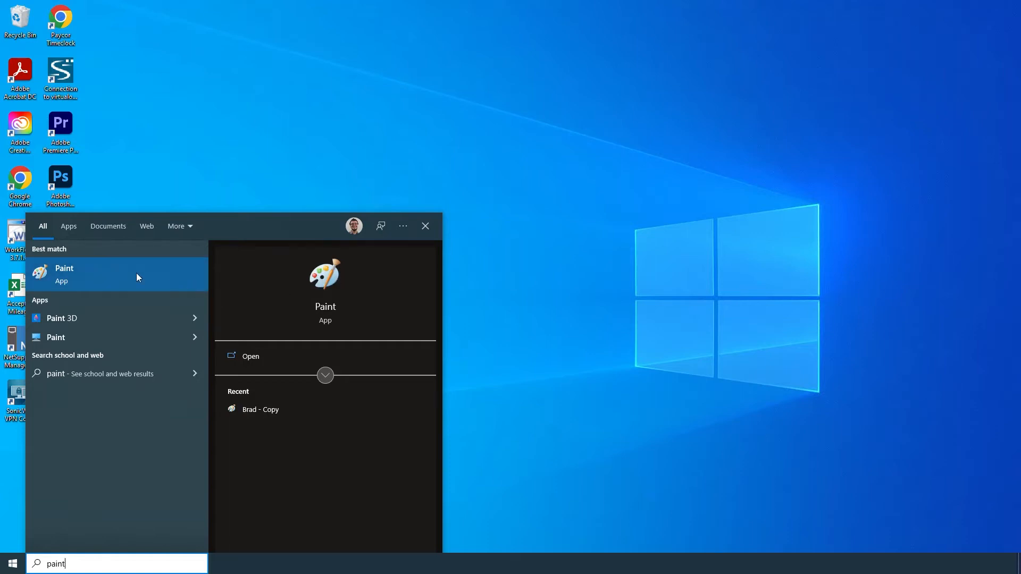
left_click(82, 272)
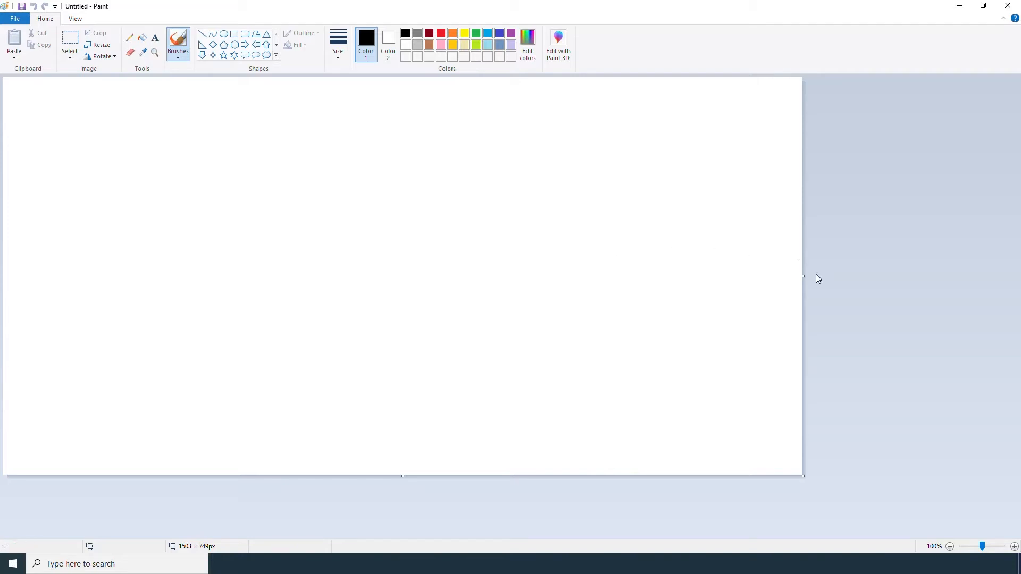
Shrink the canvas to about 1322 × 604 px, and enlarge it from its corner to about 1556 × 768 px
left_click_drag(806, 275, 706, 275)
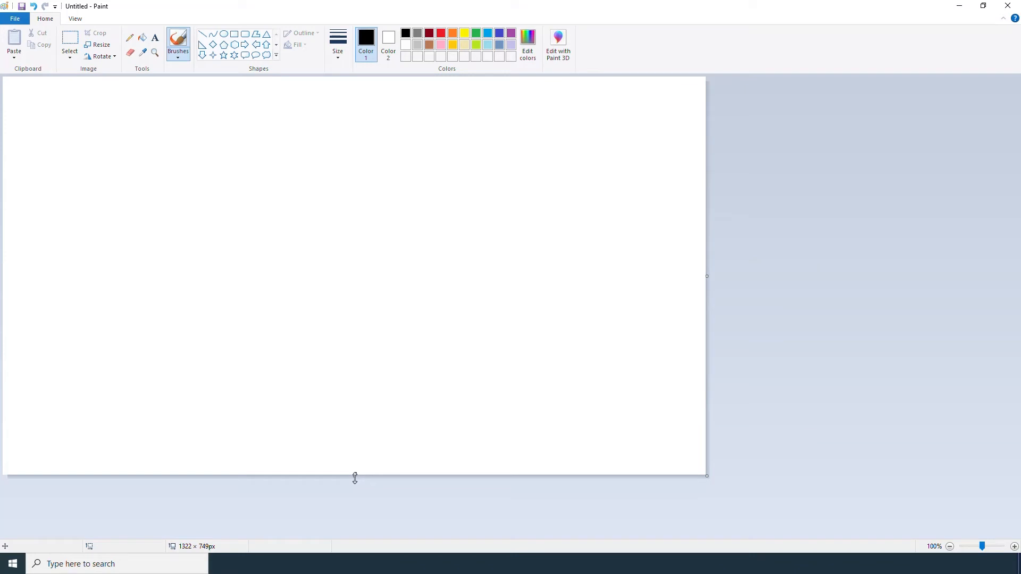
left_click_drag(355, 477, 343, 398)
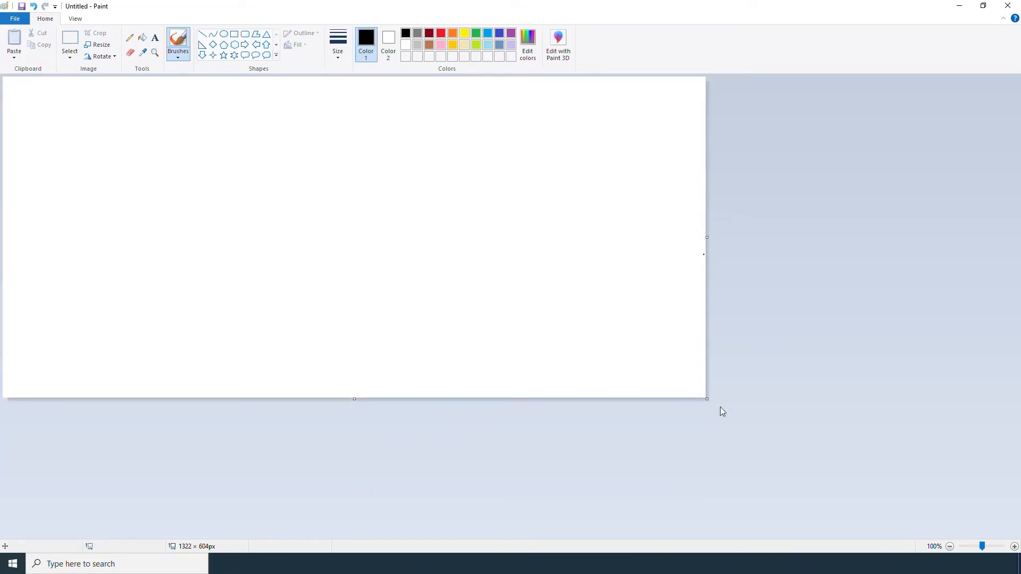
left_click_drag(706, 399, 831, 485)
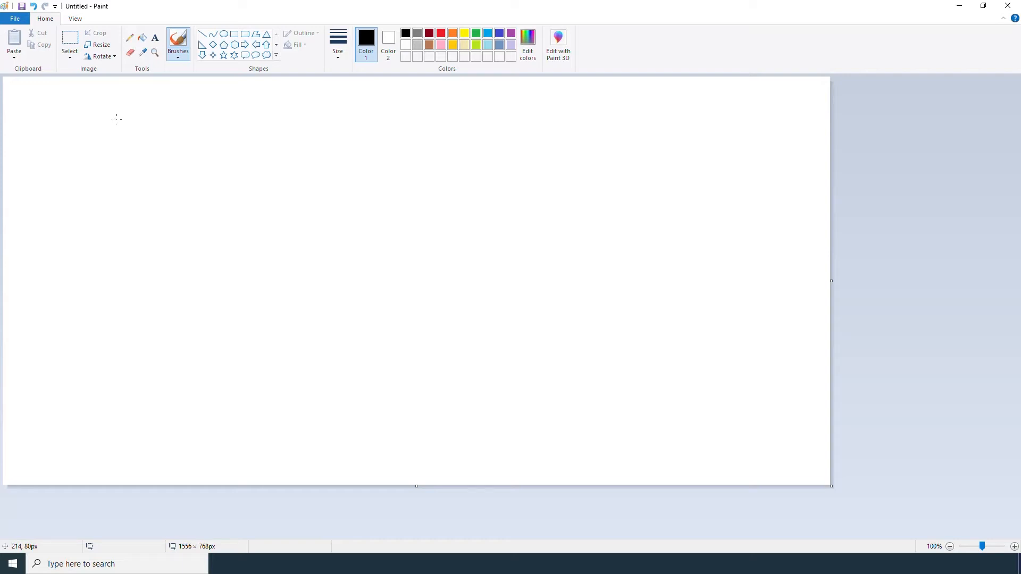
Draw a black Pencil scribble near the canvas's upper-left area and a red one beside it
left_click(130, 39)
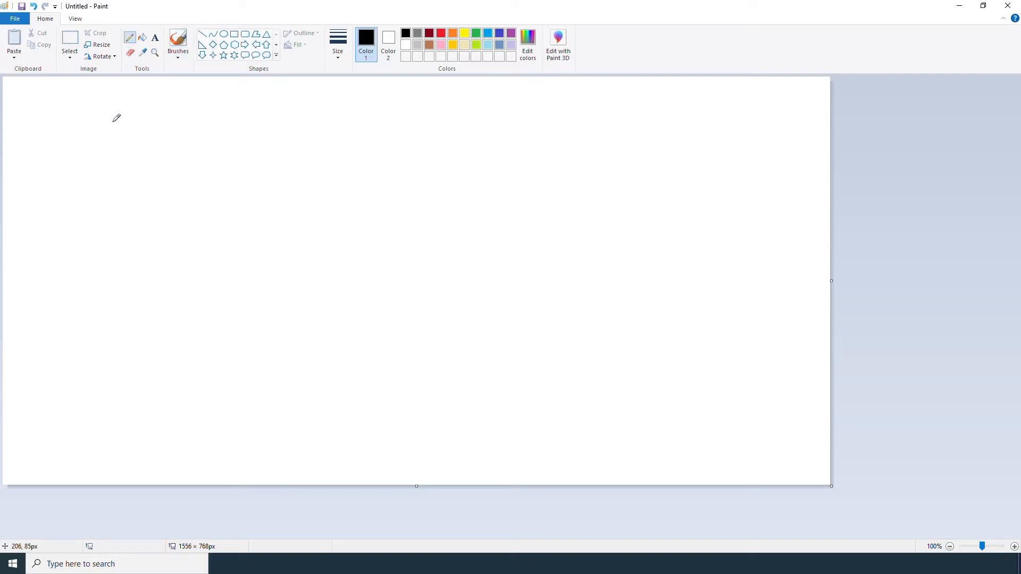
mouse_move(39, 118)
left_mouse_down()
mouse_move(66, 126)
mouse_move(64, 150)
mouse_move(57, 132)
mouse_move(75, 144)
mouse_move(84, 134)
mouse_move(104, 147)
mouse_move(118, 140)
mouse_move(138, 156)
mouse_move(140, 136)
mouse_move(133, 154)
mouse_move(174, 148)
mouse_move(169, 137)
mouse_move(188, 154)
mouse_move(165, 135)
mouse_move(233, 151)
mouse_move(214, 141)
left_mouse_up()
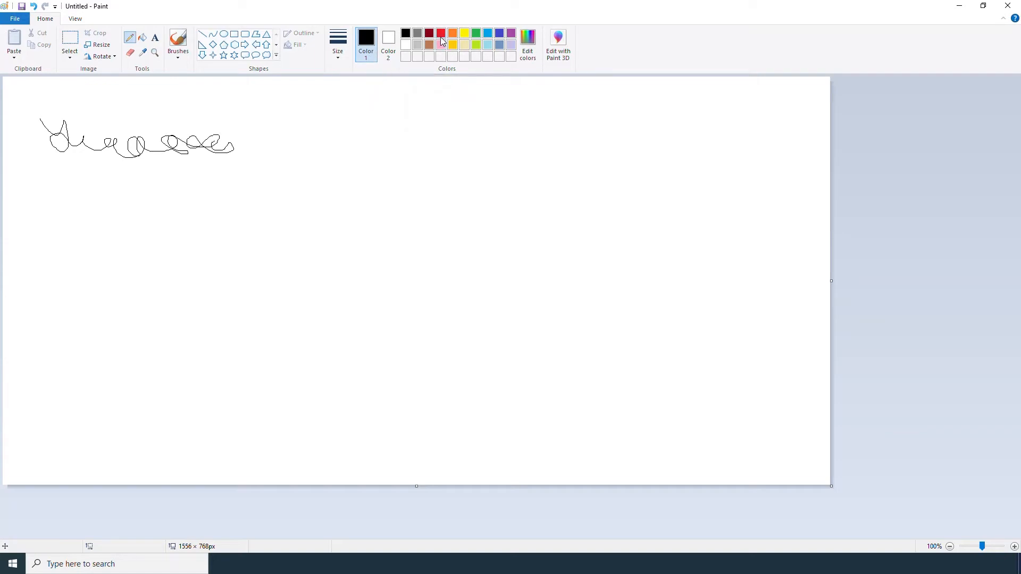
left_click(441, 33)
mouse_move(286, 125)
left_mouse_down()
mouse_move(312, 128)
mouse_move(317, 147)
mouse_move(312, 136)
mouse_move(323, 147)
mouse_move(355, 140)
mouse_move(352, 150)
mouse_move(385, 134)
mouse_move(454, 136)
left_mouse_up()
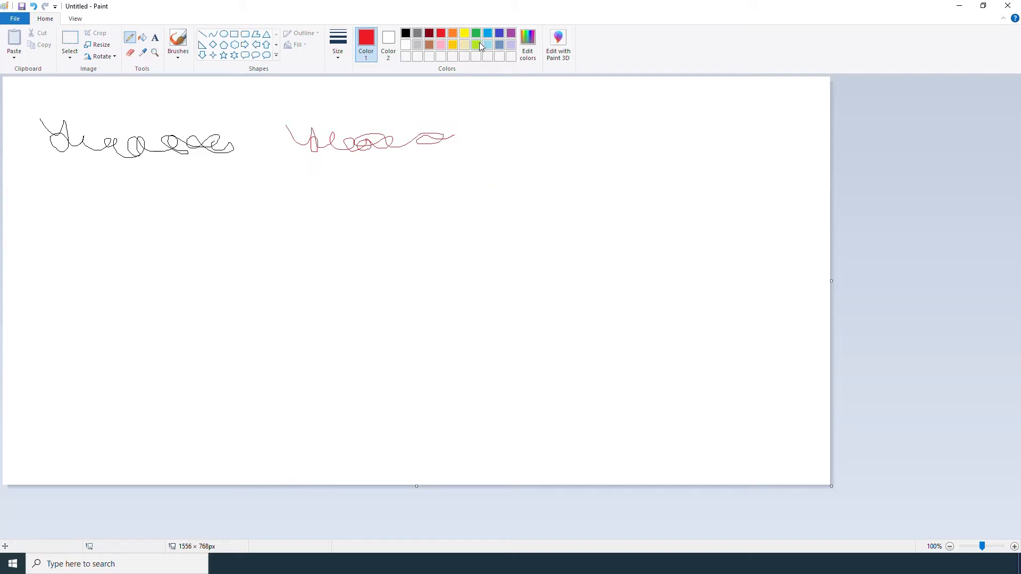
Draw a green Pencil scribble at the thickest line size, to the right of the red one
left_click(478, 35)
left_click(341, 53)
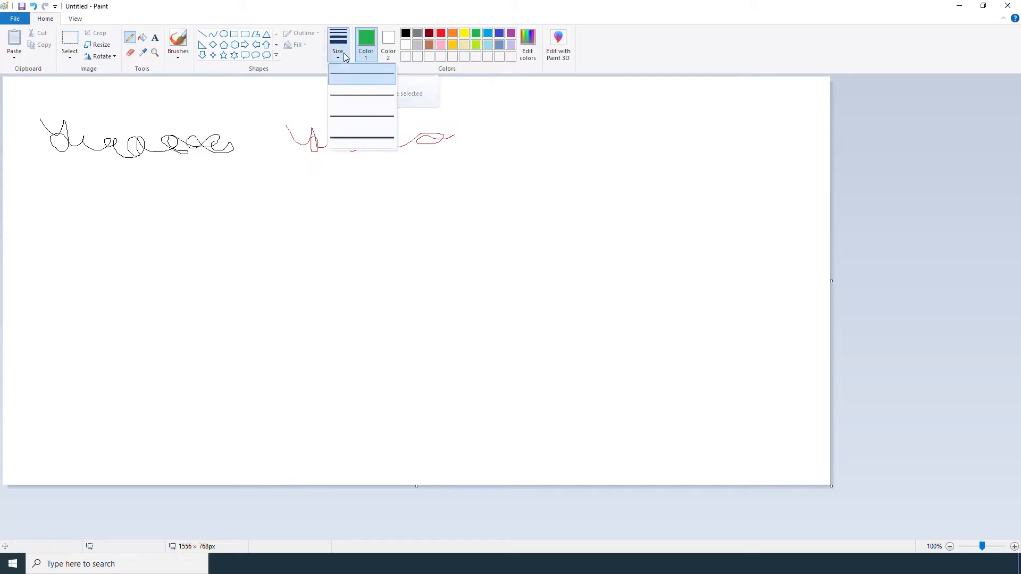
left_click(391, 137)
mouse_move(505, 120)
left_mouse_down()
mouse_move(587, 136)
mouse_move(593, 126)
mouse_move(694, 114)
mouse_move(644, 122)
mouse_move(667, 118)
mouse_move(658, 149)
mouse_move(708, 133)
mouse_move(691, 155)
left_mouse_up()
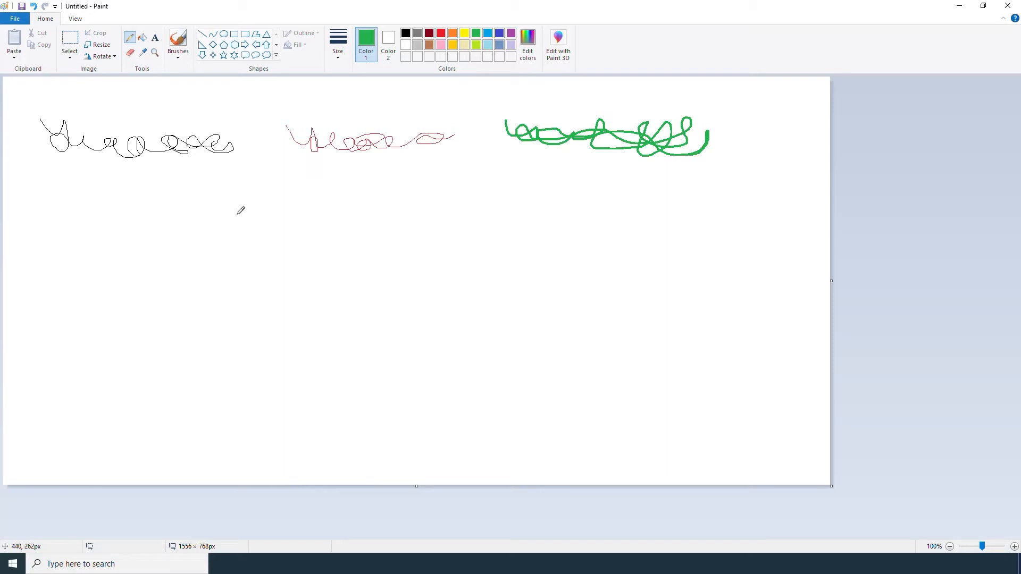
Erase most of the black scribble, and use the thickest eraser size on the red and green scribbles
left_click(131, 55)
left_click_drag(102, 152, 49, 153)
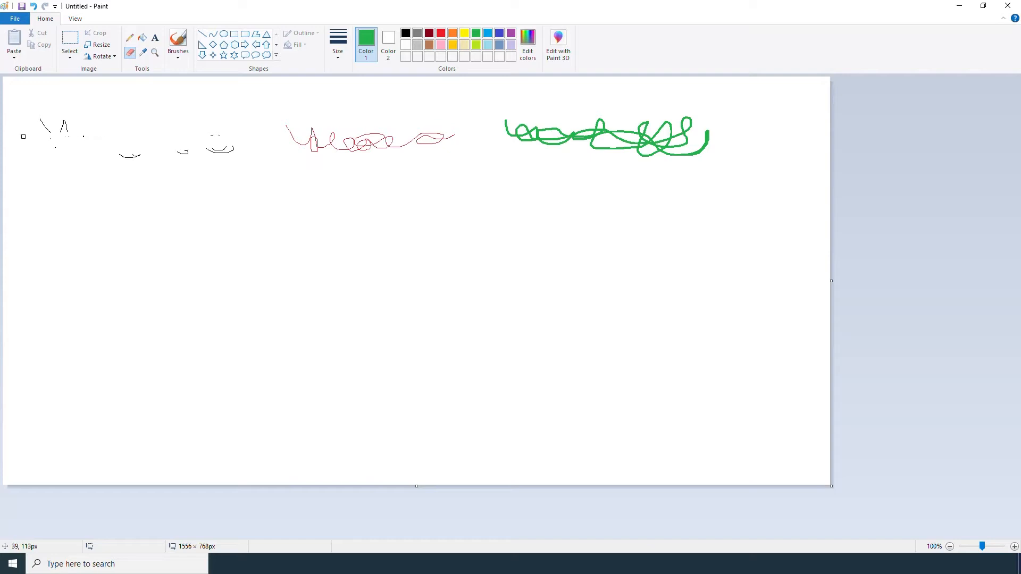
left_click(339, 46)
left_click(357, 139)
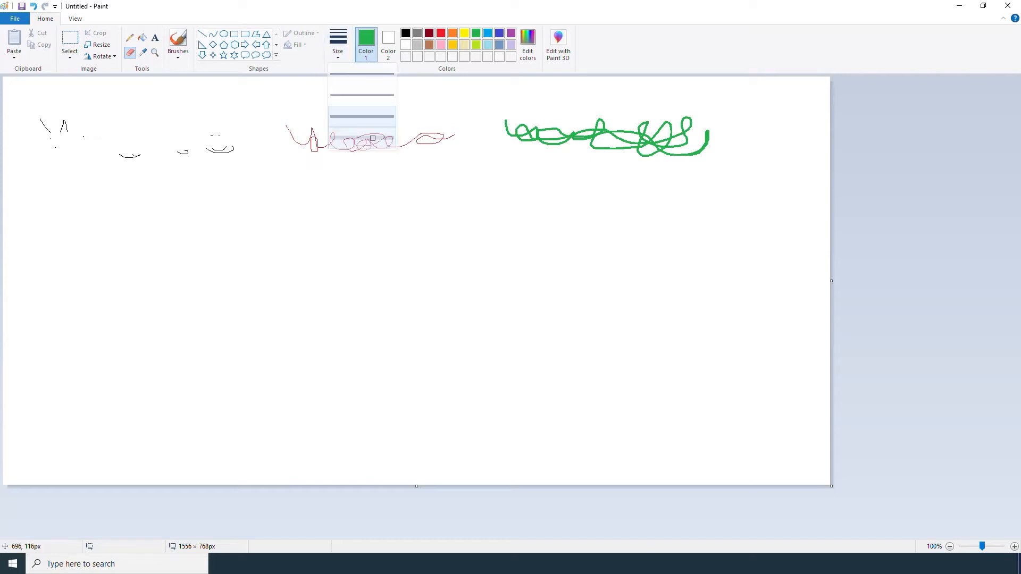
mouse_move(441, 142)
left_mouse_down()
mouse_move(281, 139)
mouse_move(672, 128)
mouse_move(665, 150)
mouse_move(440, 139)
mouse_move(622, 143)
left_mouse_up()
mouse_move(695, 135)
left_mouse_down()
mouse_move(662, 146)
mouse_move(732, 140)
mouse_move(623, 155)
mouse_move(731, 146)
left_mouse_up()
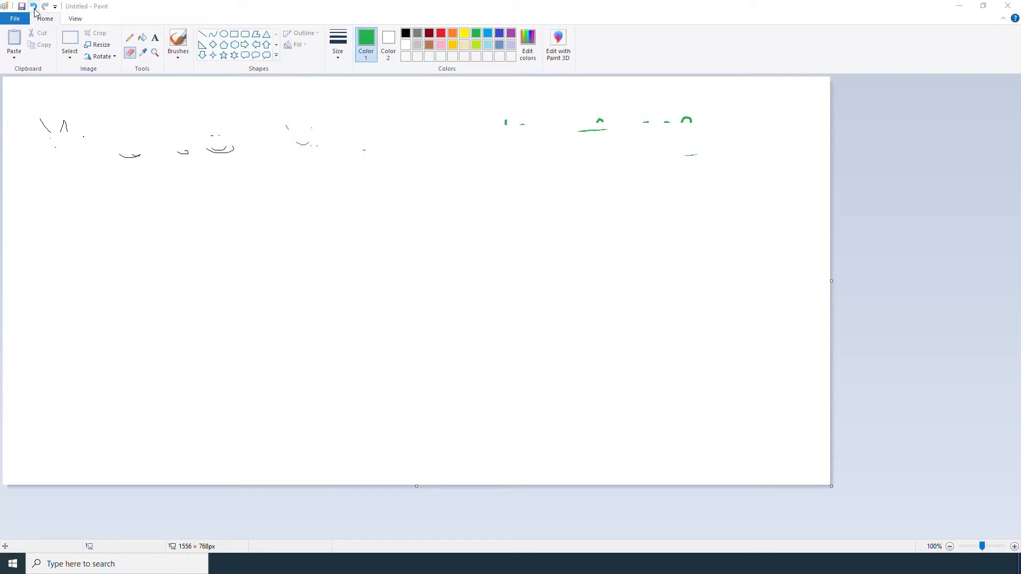
Undo all the erasing and the pencil scribbles until the canvas is blank
left_click(34, 7)
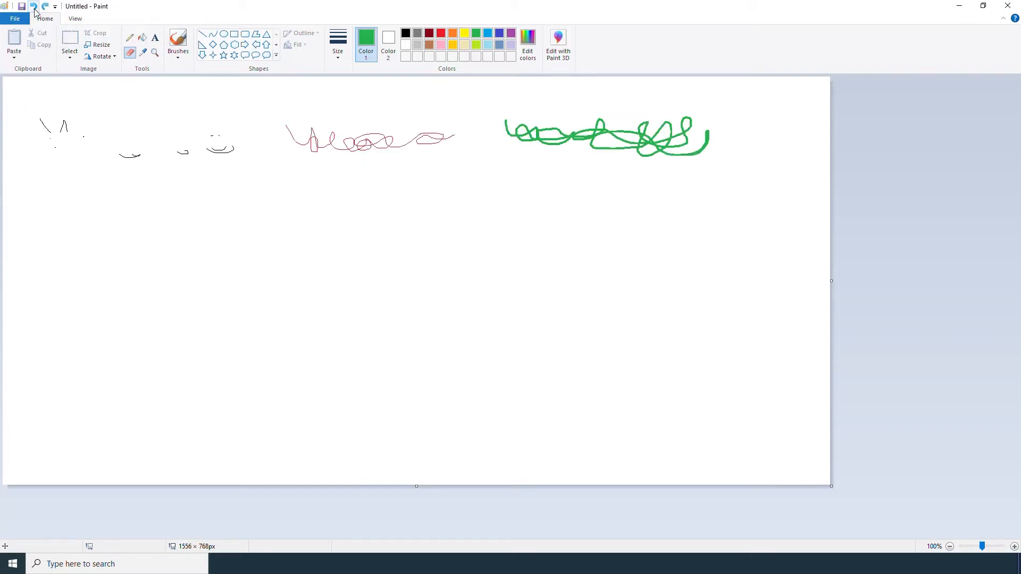
left_click(34, 6)
left_click(34, 6)
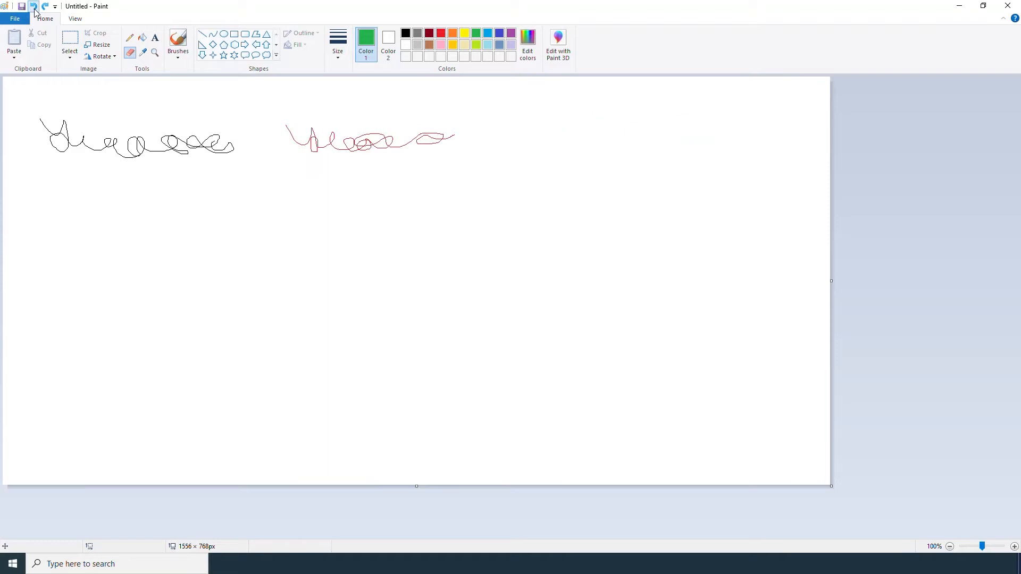
left_click(34, 6)
left_click(34, 7)
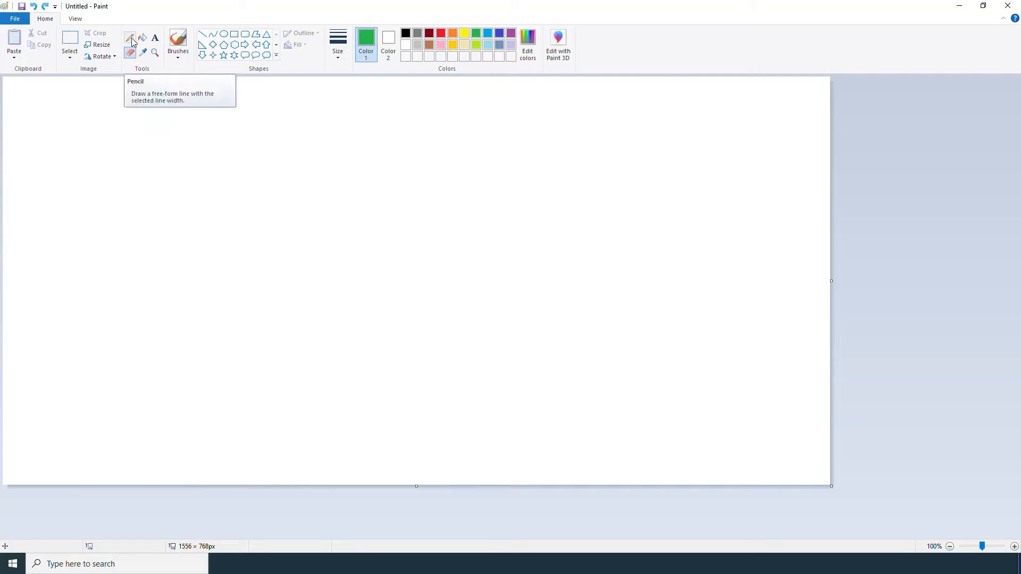
Paint a green freehand stroke with the basic Brush in the canvas's upper-left area
left_click(182, 59)
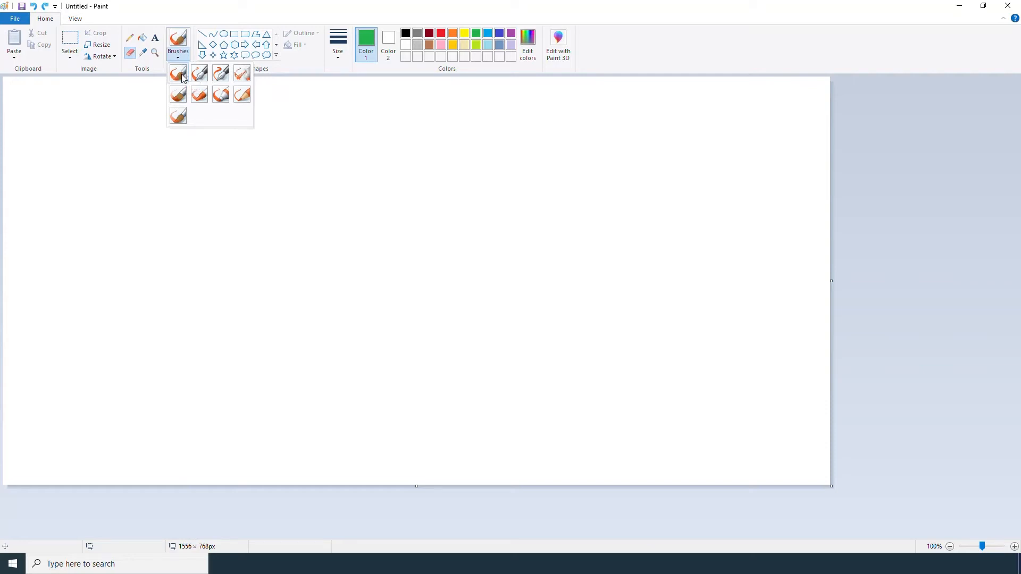
left_click(177, 78)
mouse_move(45, 141)
left_mouse_down()
mouse_move(91, 175)
mouse_move(135, 190)
mouse_move(162, 164)
mouse_move(197, 184)
mouse_move(187, 166)
mouse_move(142, 169)
mouse_move(145, 150)
mouse_move(172, 140)
left_mouse_up()
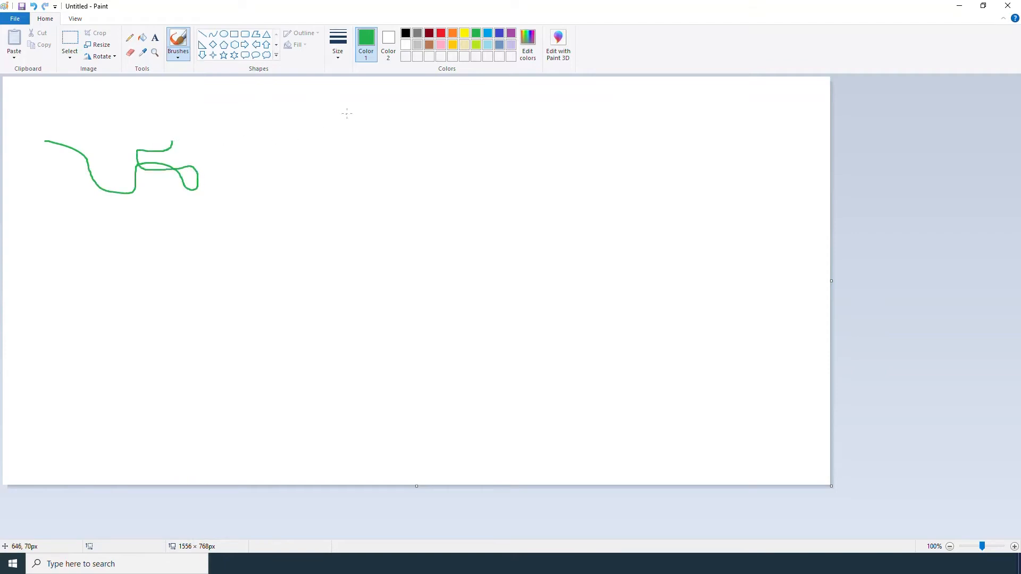
Paint a pink scribble with Calligraphy brush 2 at the thickest size, to the right of the green stroke
left_click(441, 47)
left_click(341, 61)
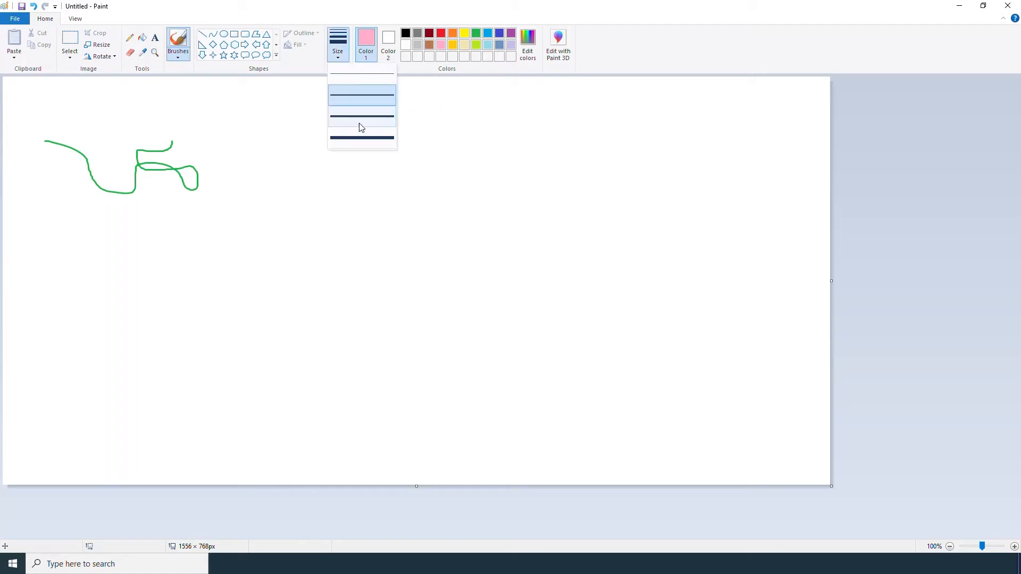
left_click(361, 138)
left_click(179, 54)
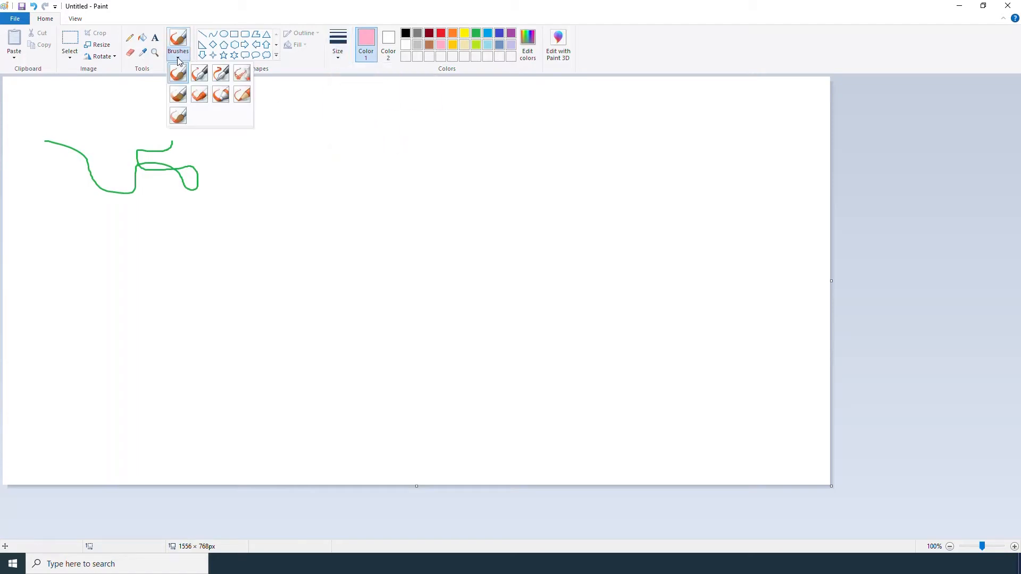
left_click(220, 75)
mouse_move(259, 105)
left_mouse_down()
mouse_move(291, 112)
mouse_move(288, 141)
mouse_move(315, 162)
mouse_move(311, 184)
mouse_move(289, 180)
mouse_move(333, 207)
mouse_move(359, 203)
mouse_move(308, 155)
mouse_move(314, 140)
mouse_move(371, 151)
mouse_move(348, 108)
mouse_move(379, 154)
mouse_move(366, 171)
mouse_move(368, 149)
mouse_move(407, 159)
mouse_move(389, 152)
mouse_move(377, 171)
mouse_move(348, 144)
mouse_move(430, 153)
left_mouse_up()
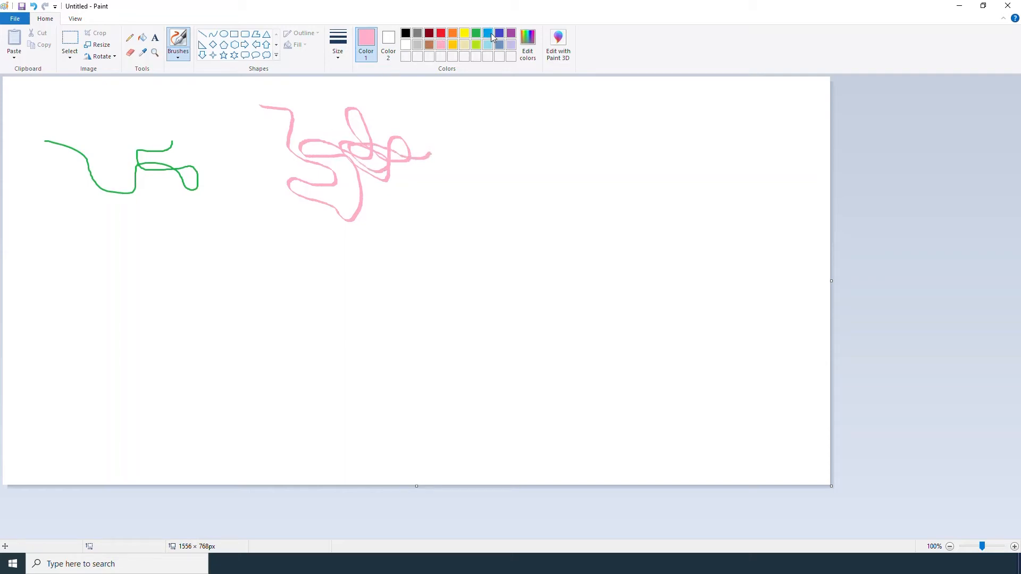
Paint several overlapping blue strokes with the Oil brush in the canvas's upper-right area
left_click(487, 35)
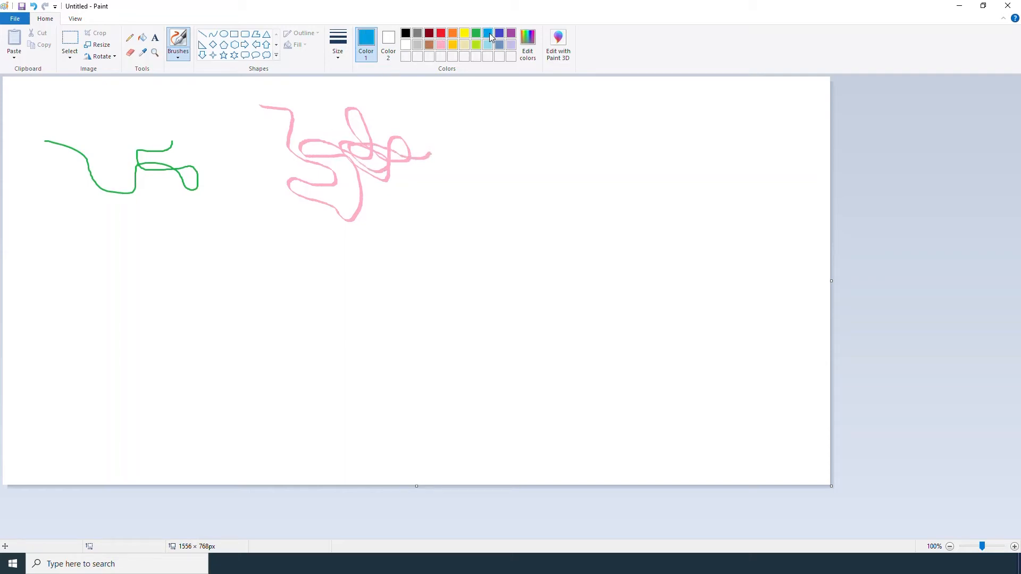
left_click(184, 59)
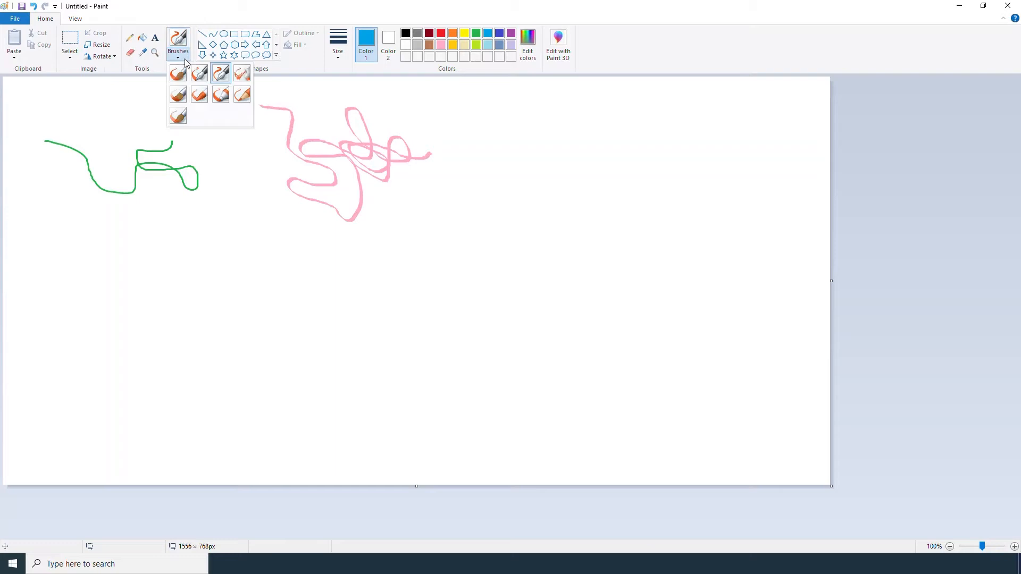
left_click(181, 96)
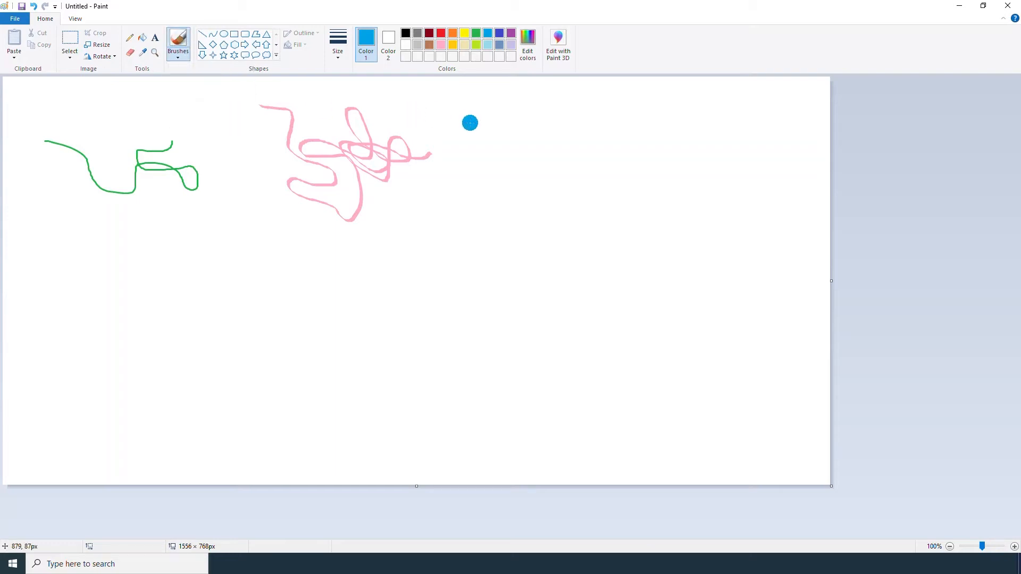
mouse_move(478, 115)
left_mouse_down()
mouse_move(518, 118)
mouse_move(542, 168)
mouse_move(594, 160)
mouse_move(645, 194)
left_mouse_up()
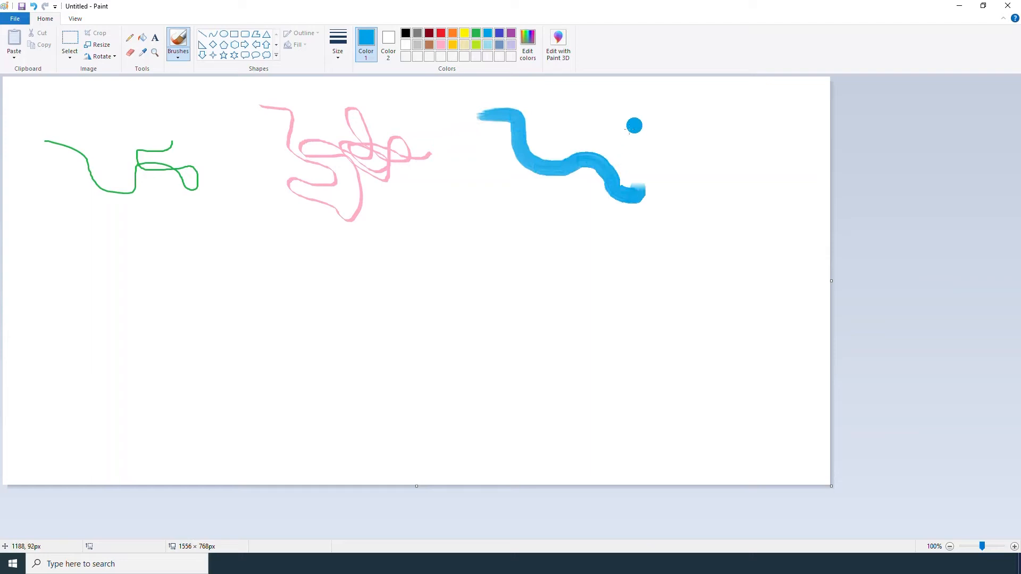
mouse_move(633, 126)
left_mouse_down()
mouse_move(599, 192)
mouse_move(527, 229)
left_mouse_up()
mouse_move(500, 189)
left_mouse_down()
mouse_move(685, 195)
mouse_move(614, 187)
mouse_move(538, 135)
mouse_move(694, 132)
left_mouse_up()
mouse_move(543, 154)
left_mouse_down()
mouse_move(723, 155)
mouse_move(721, 172)
mouse_move(635, 210)
mouse_move(542, 221)
left_mouse_up()
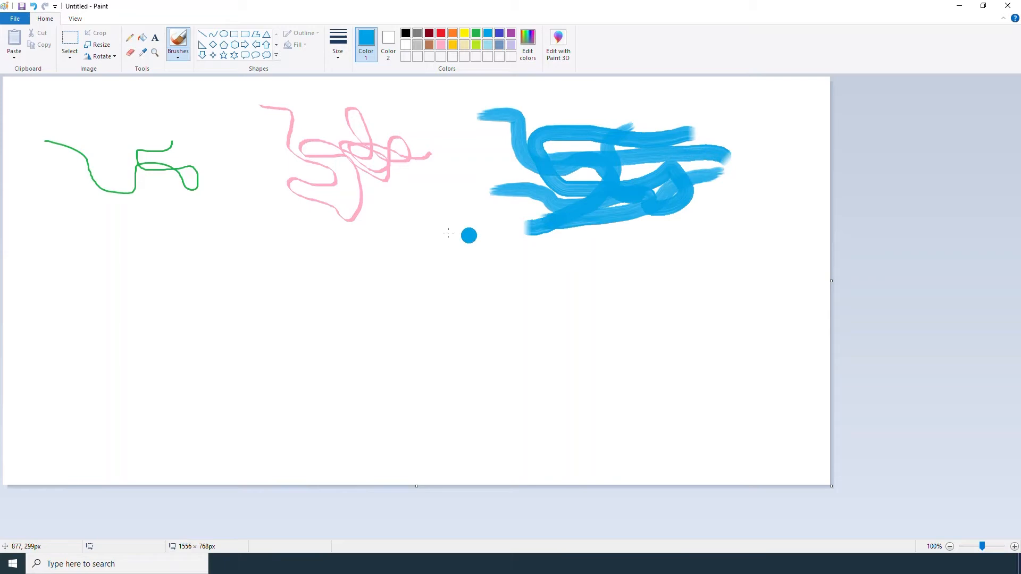
Spray a purple patch with the Airbrush at the largest size, below the green stroke
left_click(180, 58)
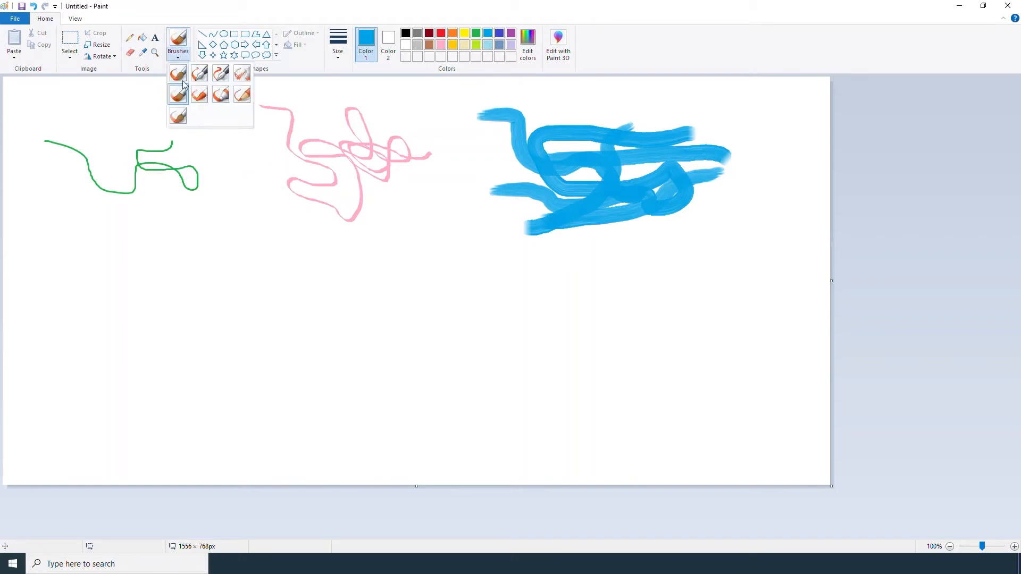
left_click(240, 76)
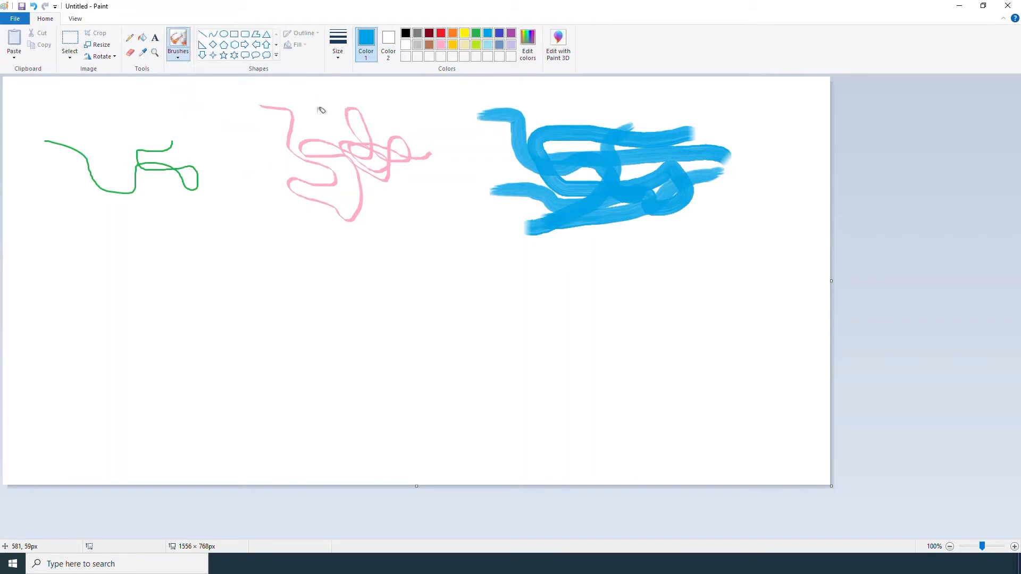
left_click(512, 35)
left_click(339, 59)
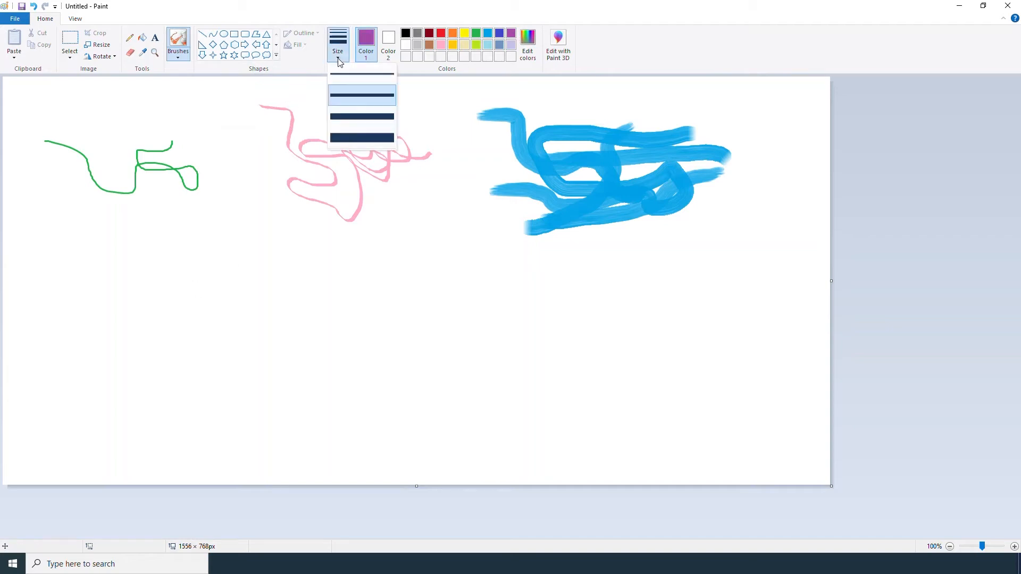
left_click(361, 138)
mouse_move(213, 294)
left_mouse_down()
mouse_move(248, 291)
mouse_move(141, 253)
mouse_move(294, 292)
mouse_move(154, 355)
mouse_move(228, 361)
mouse_move(231, 321)
mouse_move(125, 323)
mouse_move(225, 261)
mouse_move(152, 269)
mouse_move(275, 303)
mouse_move(119, 343)
mouse_move(226, 297)
mouse_move(302, 308)
mouse_move(192, 269)
mouse_move(265, 319)
mouse_move(87, 281)
mouse_move(204, 271)
mouse_move(243, 287)
mouse_move(122, 296)
mouse_move(201, 313)
mouse_move(221, 295)
mouse_move(196, 319)
left_mouse_up()
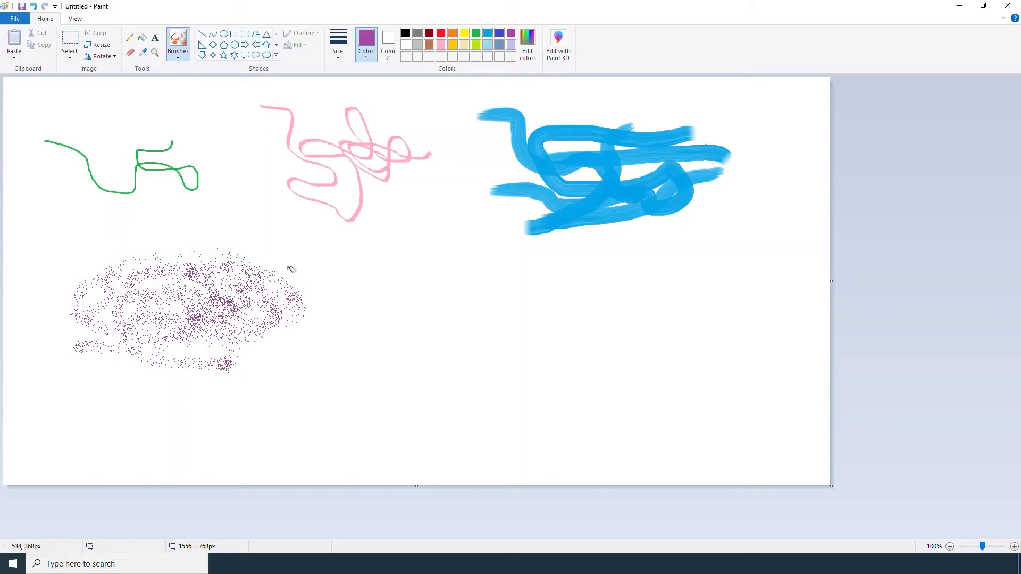
Undo all the airbrush, oil brush, calligraphy and basic brush strokes until the canvas is blank
left_click(34, 7)
left_click(34, 7)
left_click(34, 7)
left_click(34, 6)
left_click(34, 7)
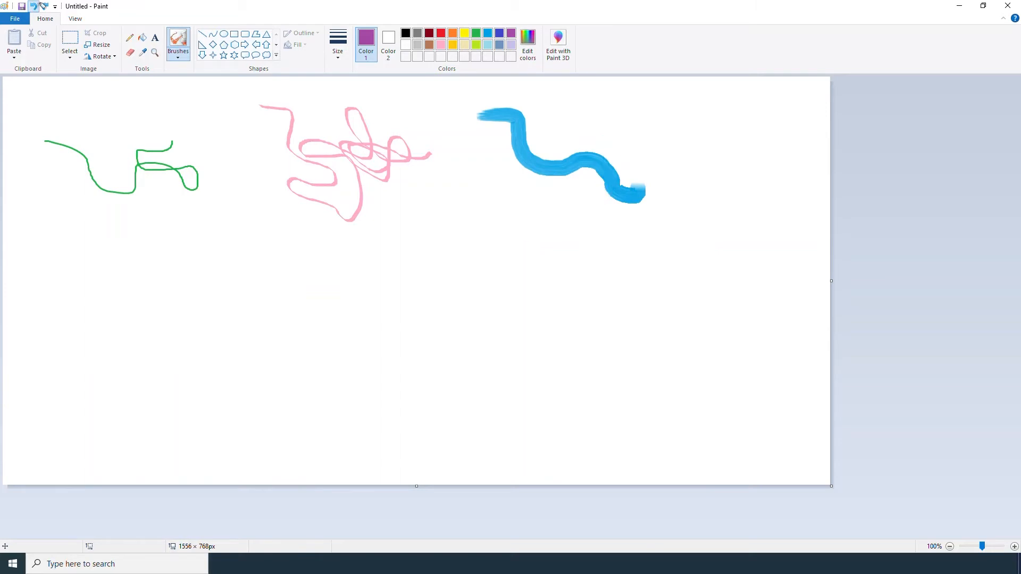
left_click(34, 6)
left_click(34, 6)
left_click(34, 6)
left_click(35, 7)
left_click(46, 6)
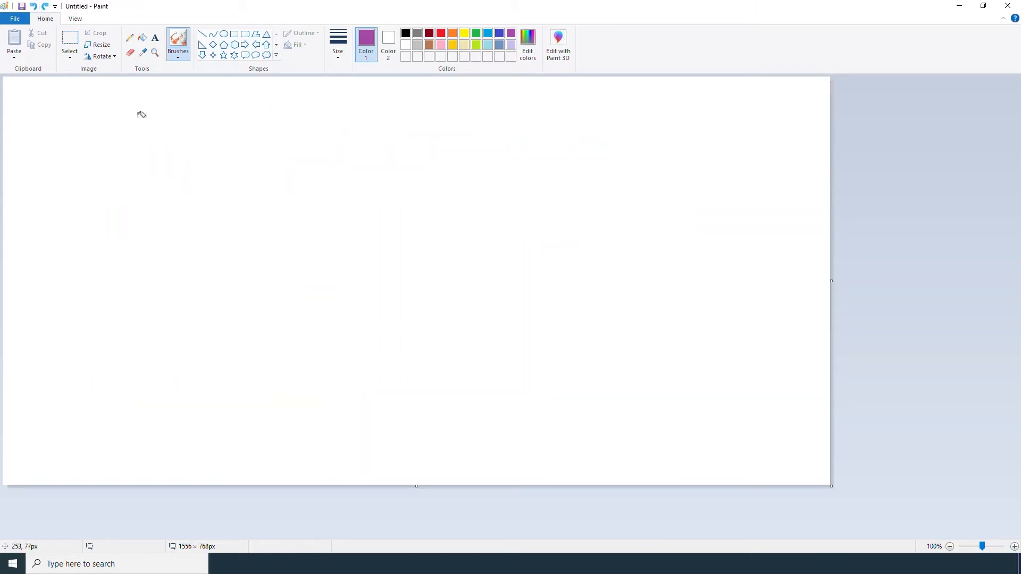
Fill the whole canvas with purple, and refill it with gold
left_click(145, 41)
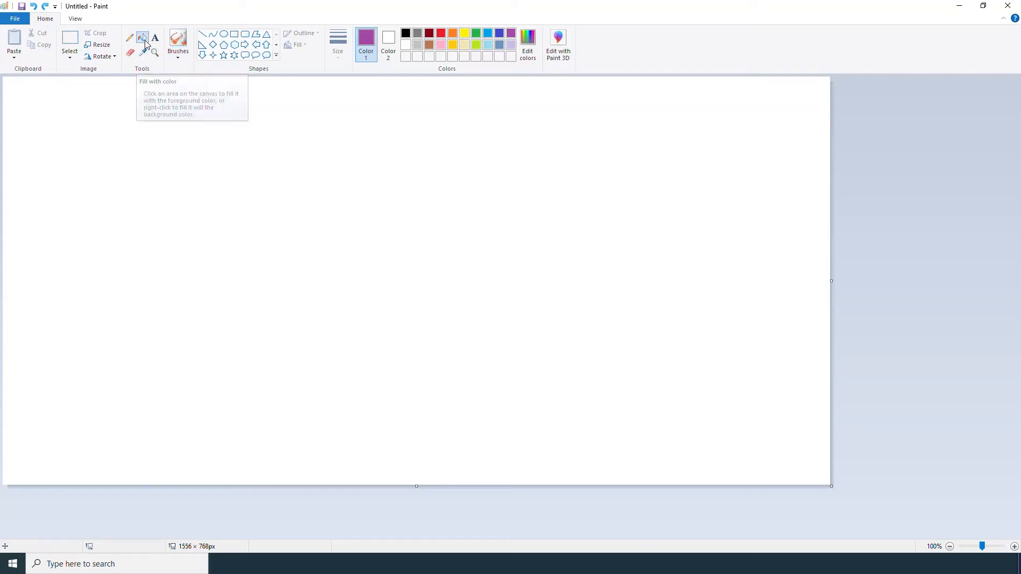
left_click(185, 166)
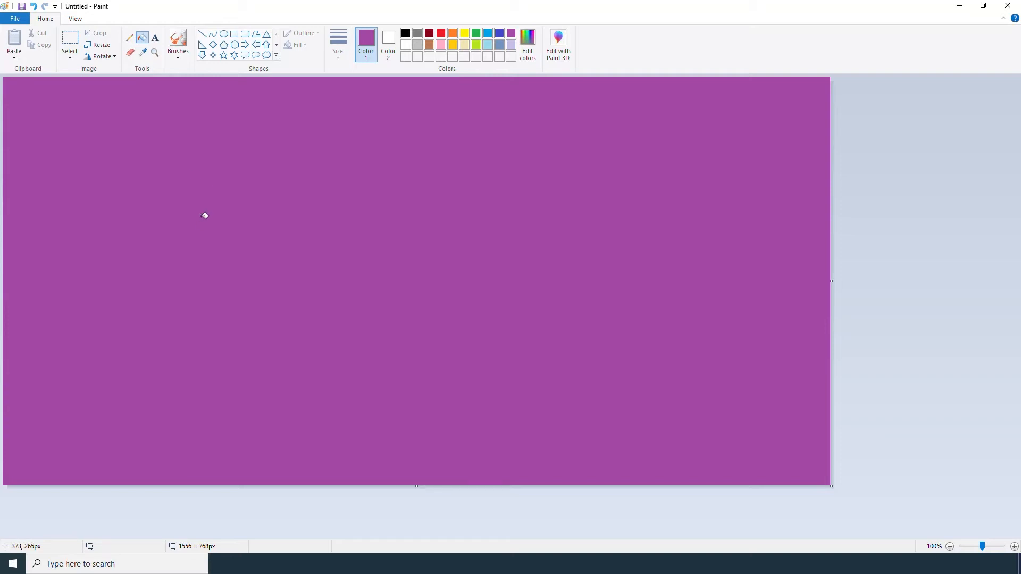
left_click(453, 45)
left_click(273, 183)
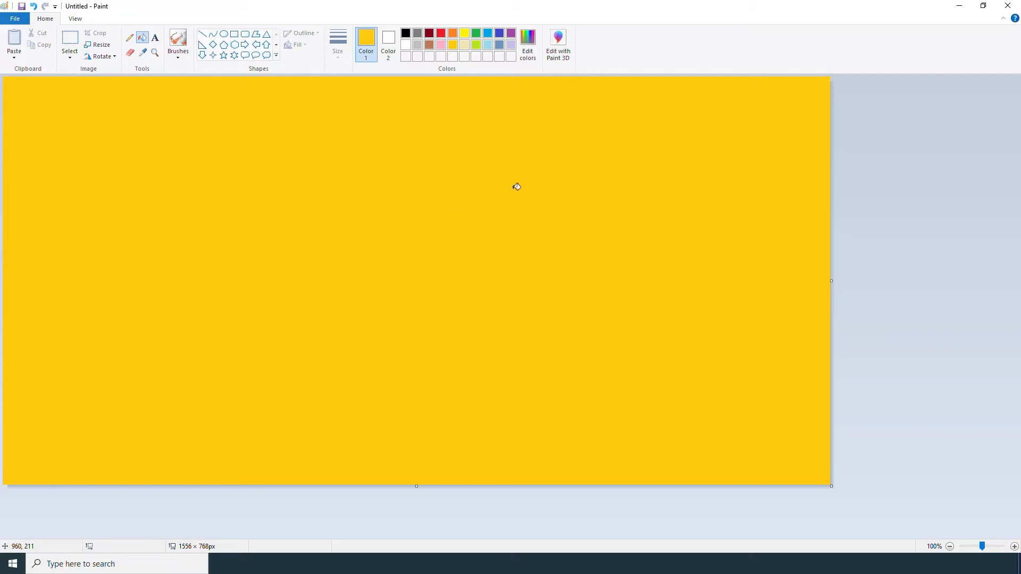
Mix a custom light green with hue 57 and saturation 175, and fill the whole canvas with it
left_click(534, 51)
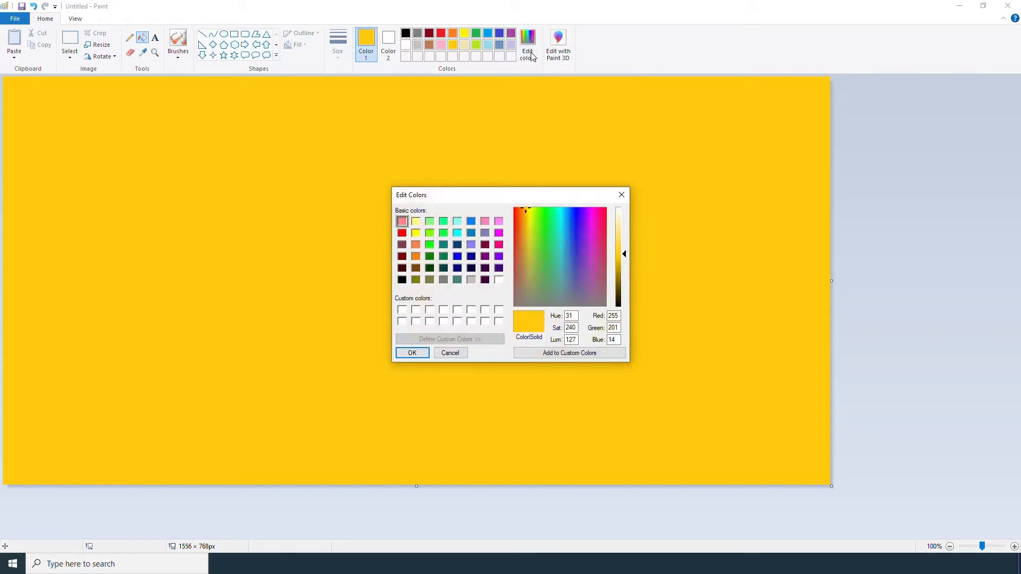
left_click_drag(626, 257, 624, 232)
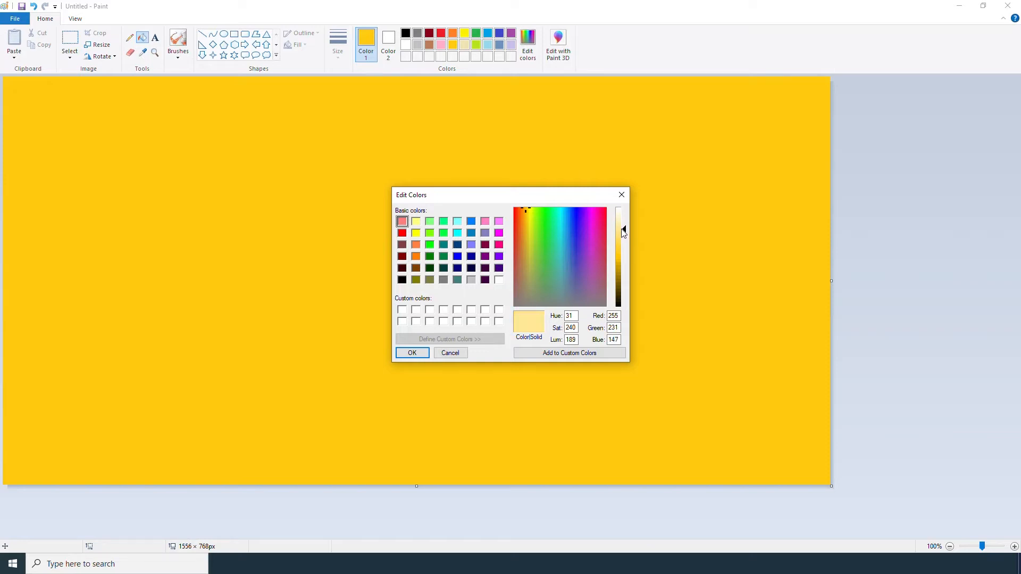
left_click_drag(525, 208, 537, 240)
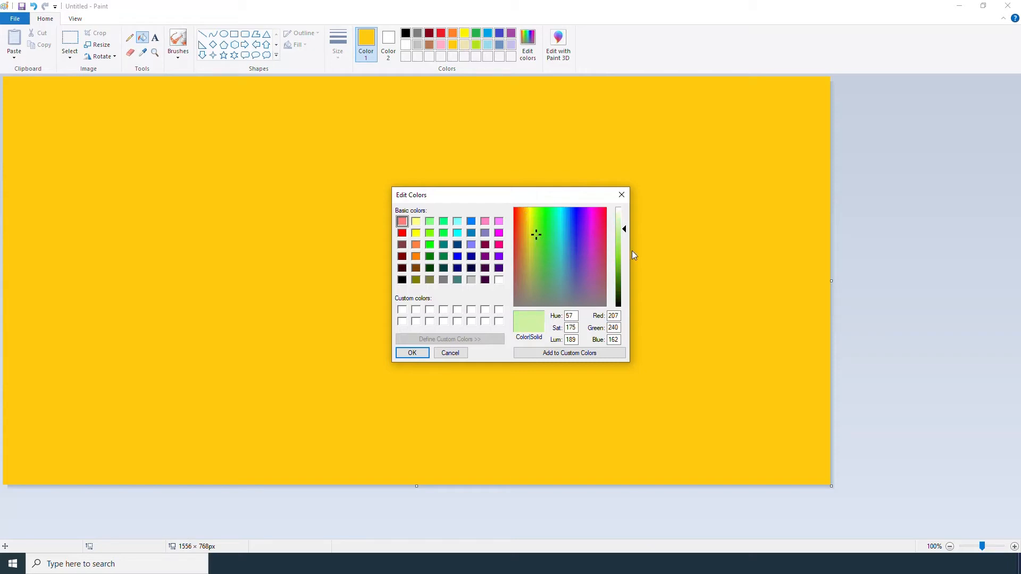
left_click_drag(626, 232, 626, 234)
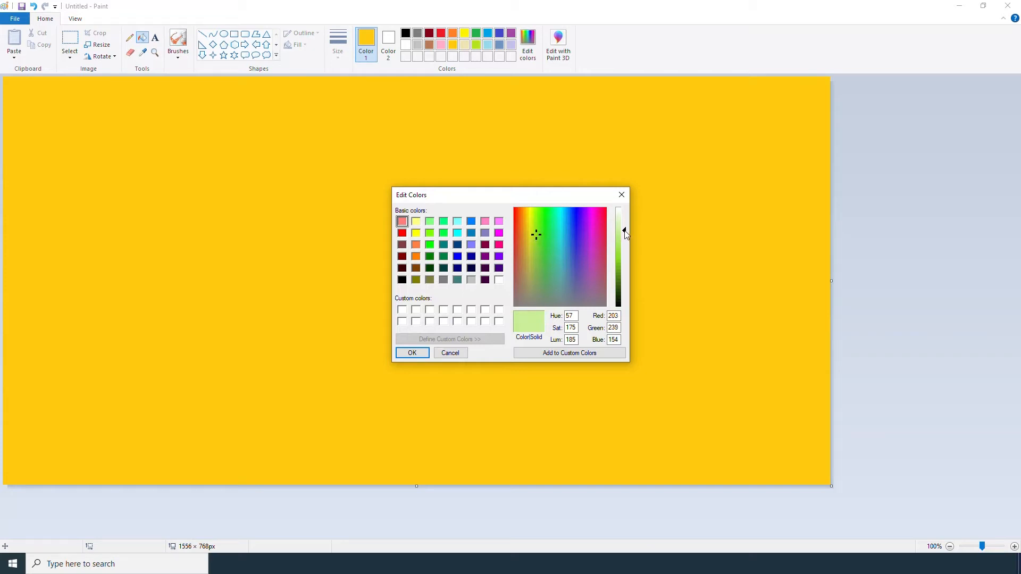
left_click(412, 354)
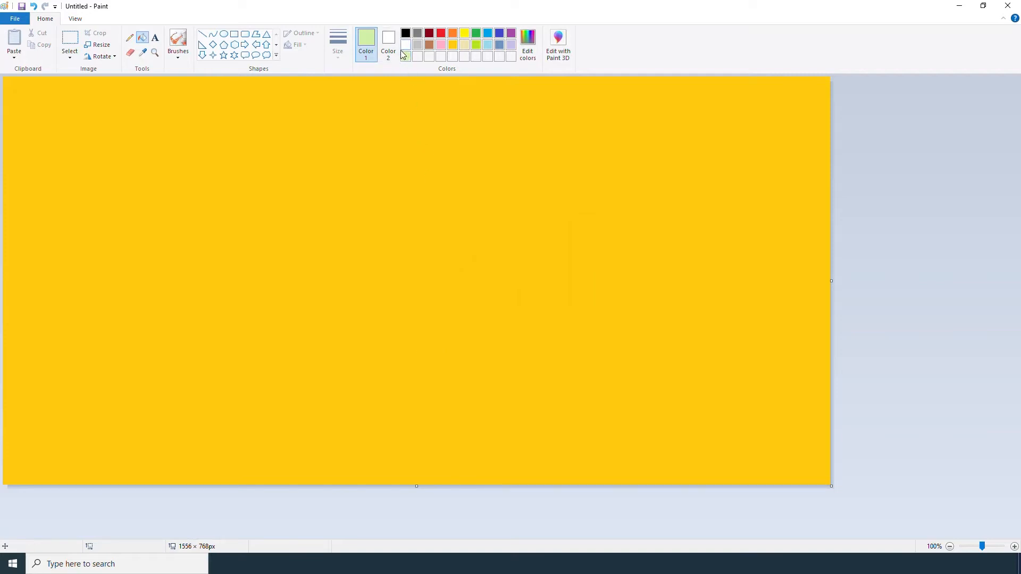
left_click(330, 196)
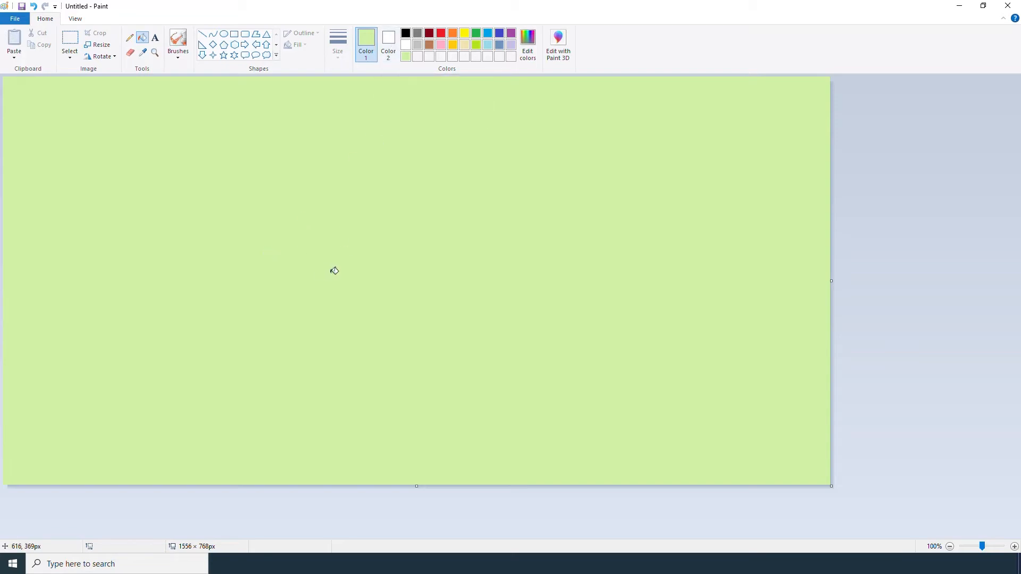
Erase a diagonal patch in the upper-left area of the green canvas, and undo the erasing
left_click(130, 53)
mouse_move(191, 180)
left_mouse_down()
mouse_move(269, 261)
mouse_move(241, 192)
mouse_move(291, 255)
mouse_move(210, 157)
mouse_move(259, 254)
mouse_move(216, 179)
mouse_move(273, 239)
mouse_move(190, 155)
mouse_move(270, 248)
mouse_move(196, 170)
mouse_move(251, 219)
mouse_move(199, 159)
mouse_move(208, 186)
left_mouse_up()
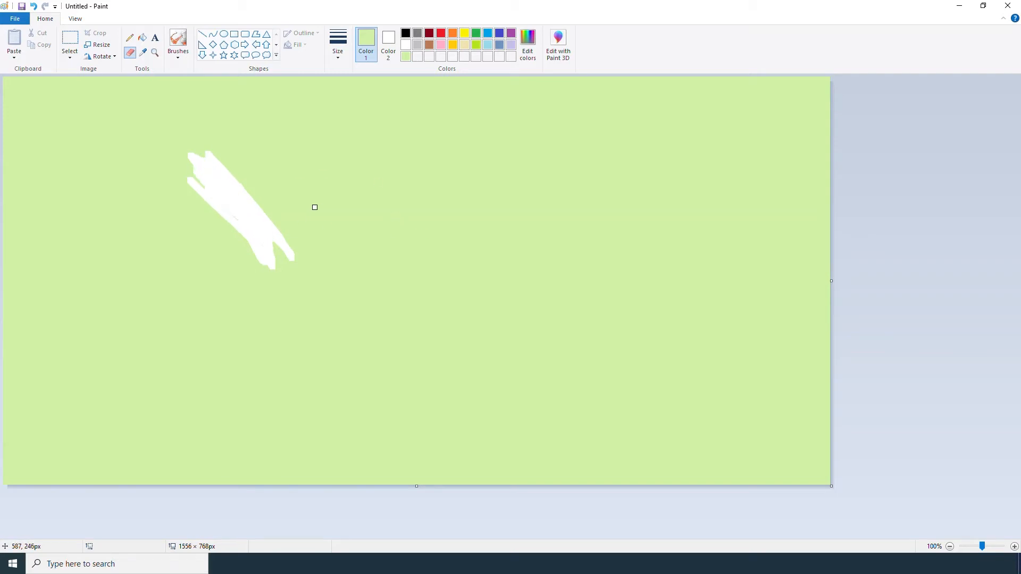
left_click(33, 6)
Set Color 2 to rose pink and rub a diagonal patch with the Eraser in the canvas's upper-left area
left_click(390, 42)
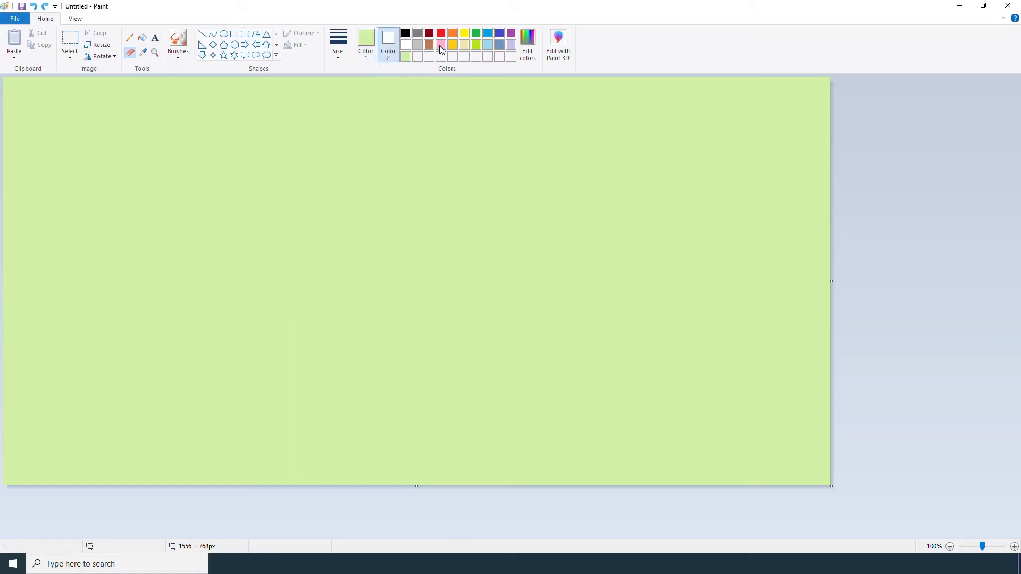
left_click(441, 47)
mouse_move(277, 182)
left_mouse_down()
mouse_move(350, 269)
mouse_move(337, 266)
mouse_move(337, 286)
mouse_move(356, 257)
mouse_move(296, 226)
mouse_move(260, 187)
mouse_move(339, 263)
mouse_move(320, 263)
mouse_move(294, 188)
mouse_move(313, 307)
left_mouse_up()
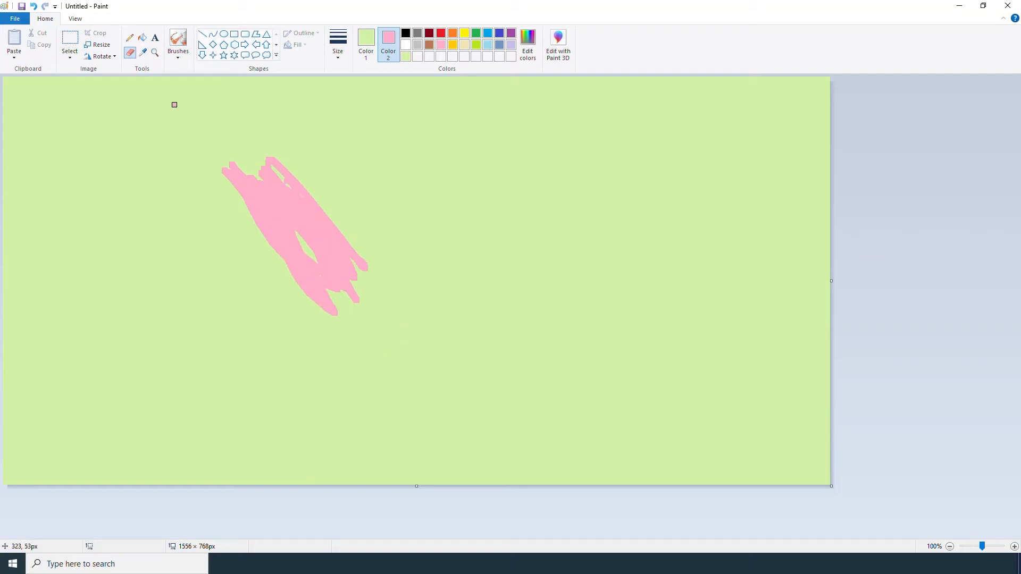
Fill the background alternately with the secondary pink and the primary light green, ending with light green
left_click(367, 43)
left_click(146, 40)
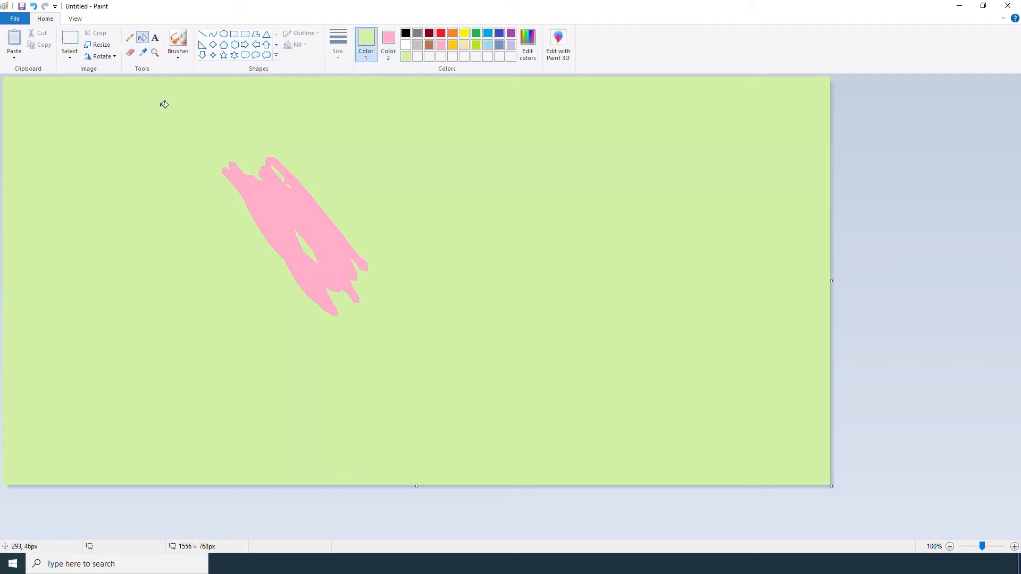
right_click(430, 183)
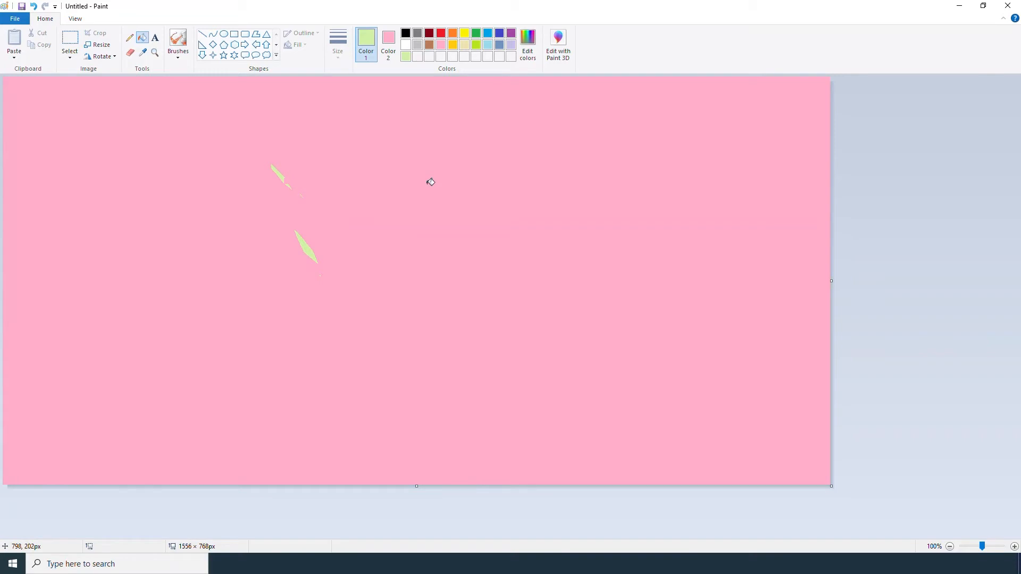
left_click(382, 197)
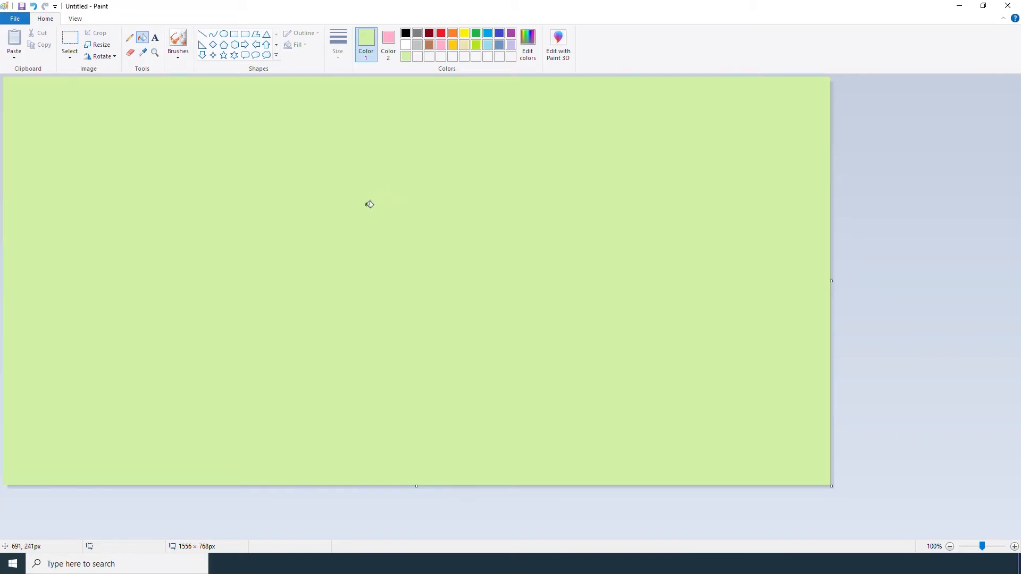
right_click(353, 211)
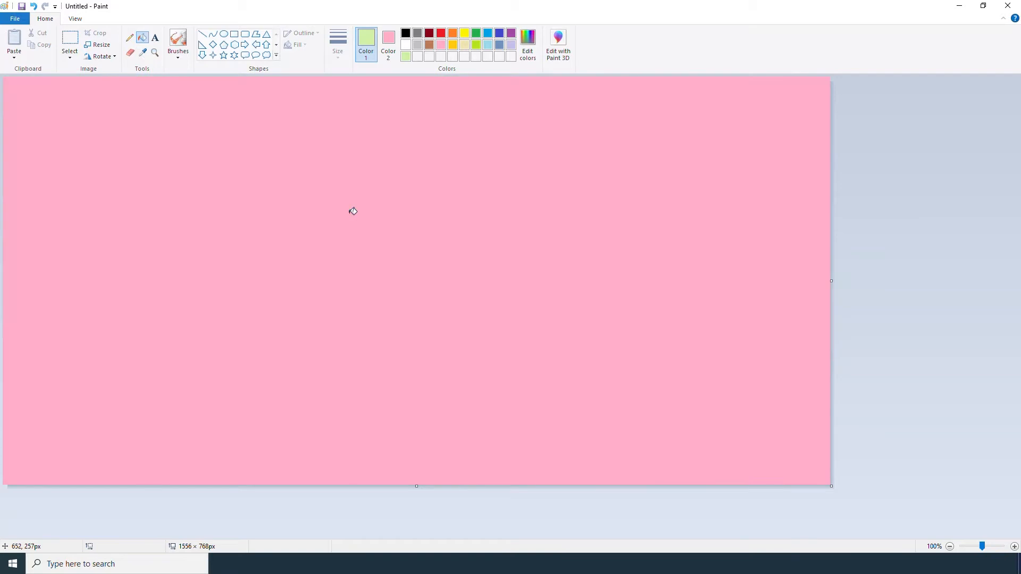
left_click(345, 217)
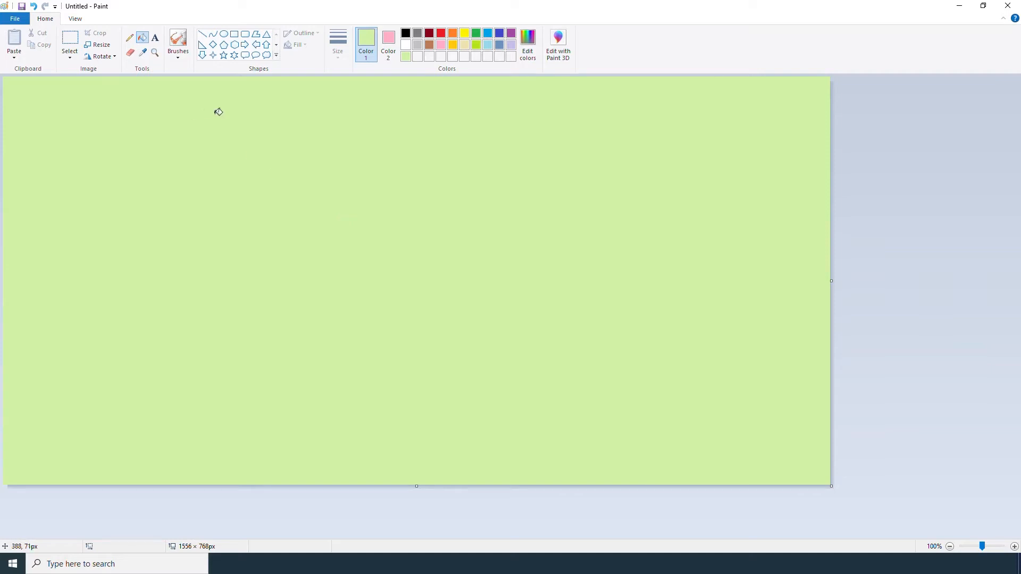
Set Color 2 to white and Color 1 to indigo, and fill the whole canvas with the secondary white
left_click(389, 43)
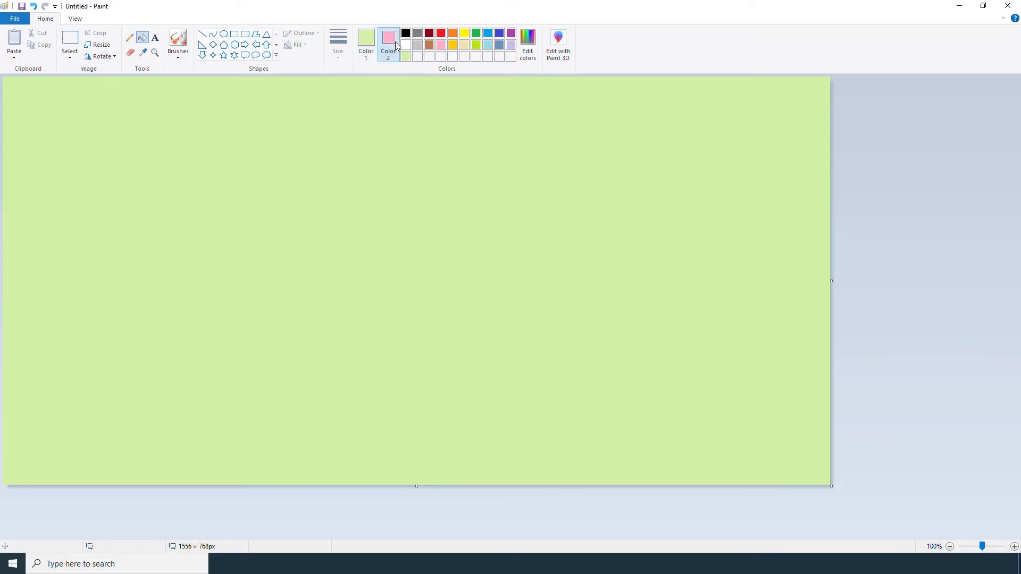
left_click(406, 45)
left_click(359, 50)
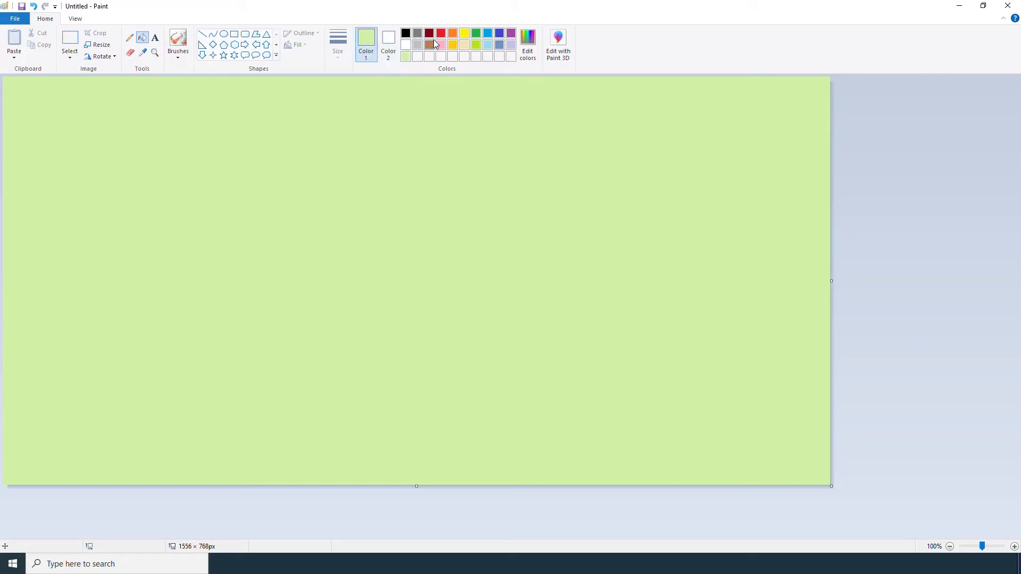
left_click(499, 35)
right_click(322, 123)
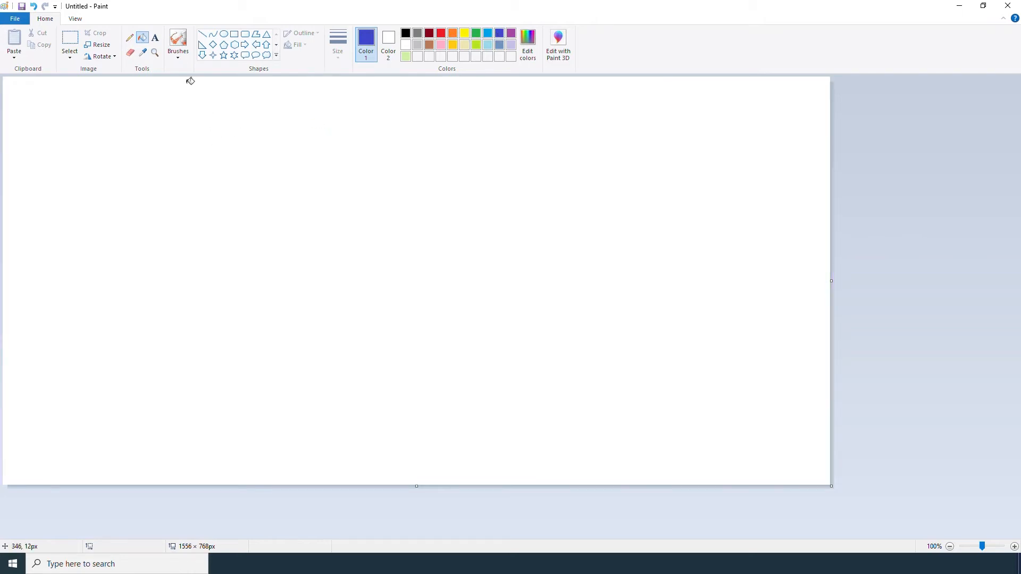
Place a wide text box across the upper part of the white canvas
left_click(156, 38)
left_click_drag(92, 132, 188, 160)
left_click_drag(290, 176, 366, 195)
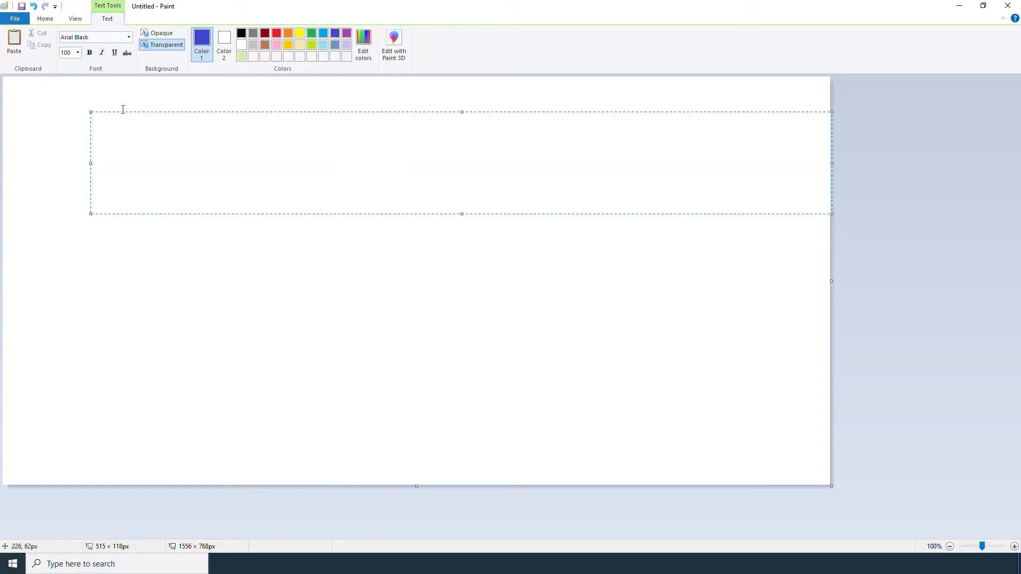
Change the text box's font to Bahnschrift and keep the font size at 100
left_click(129, 38)
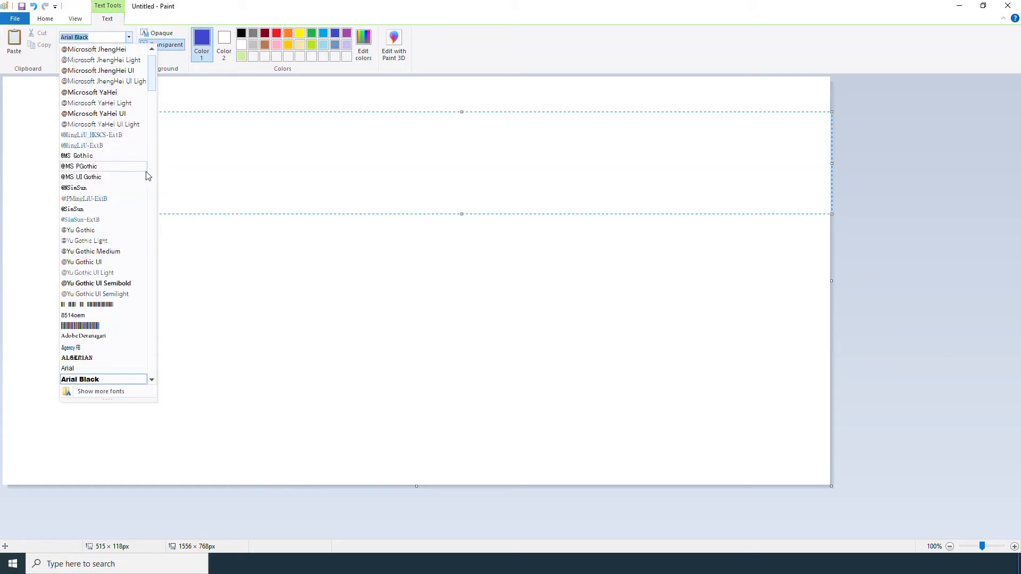
scroll(138, 218, "down", 4)
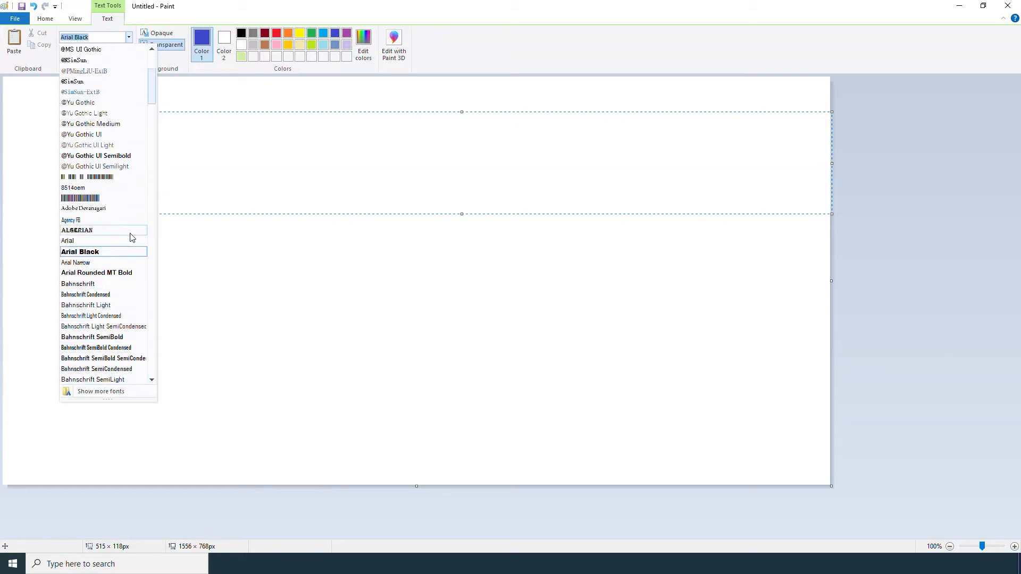
left_click(128, 284)
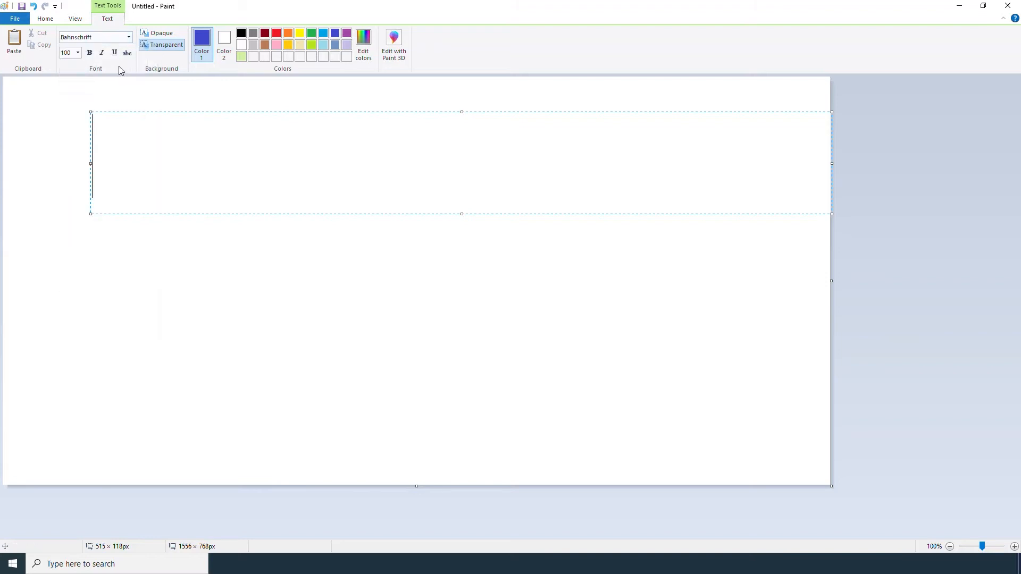
left_click(77, 53)
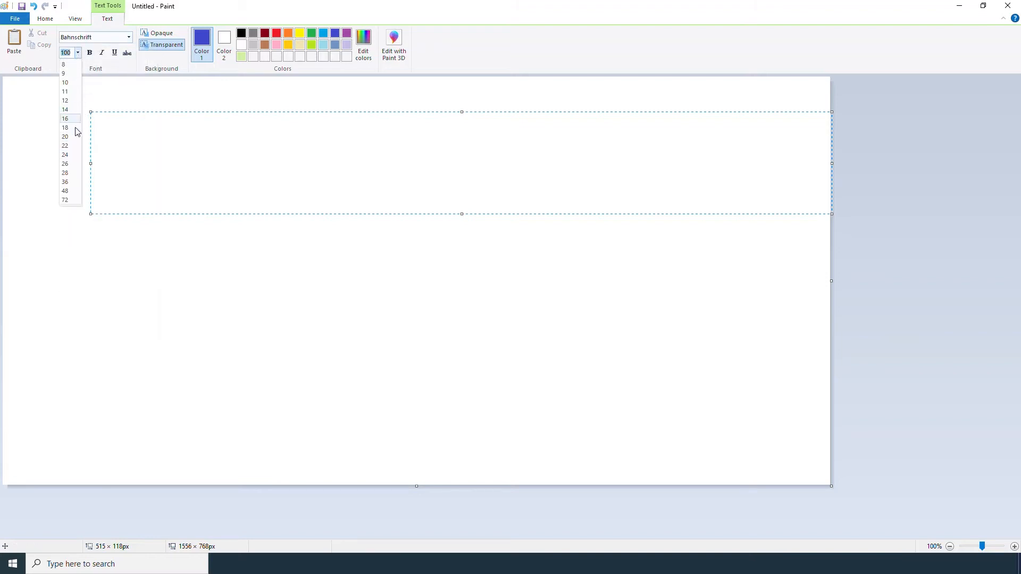
left_click(111, 68)
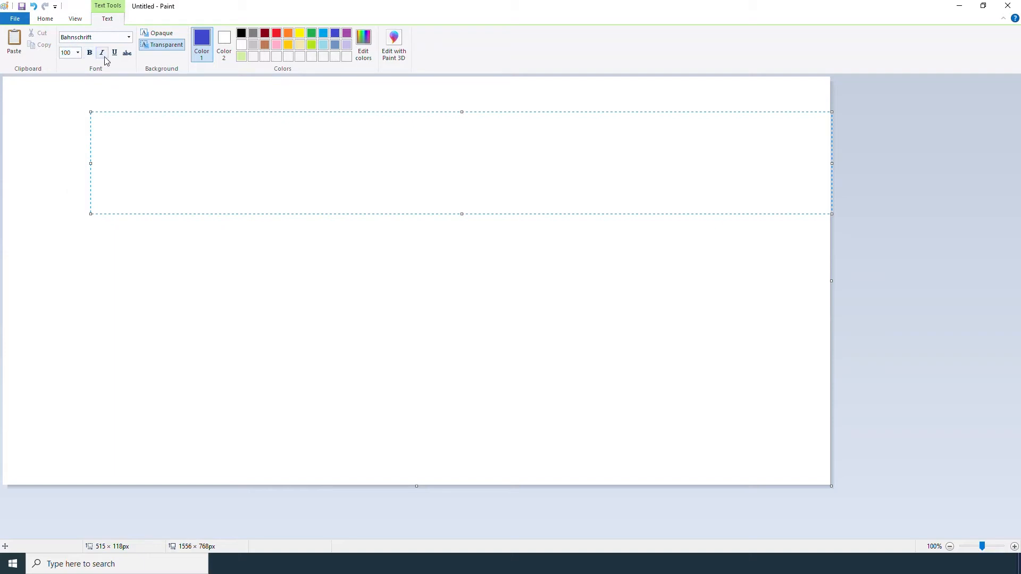
Enter "Paint is fun!" in the text box
double_click(164, 147)
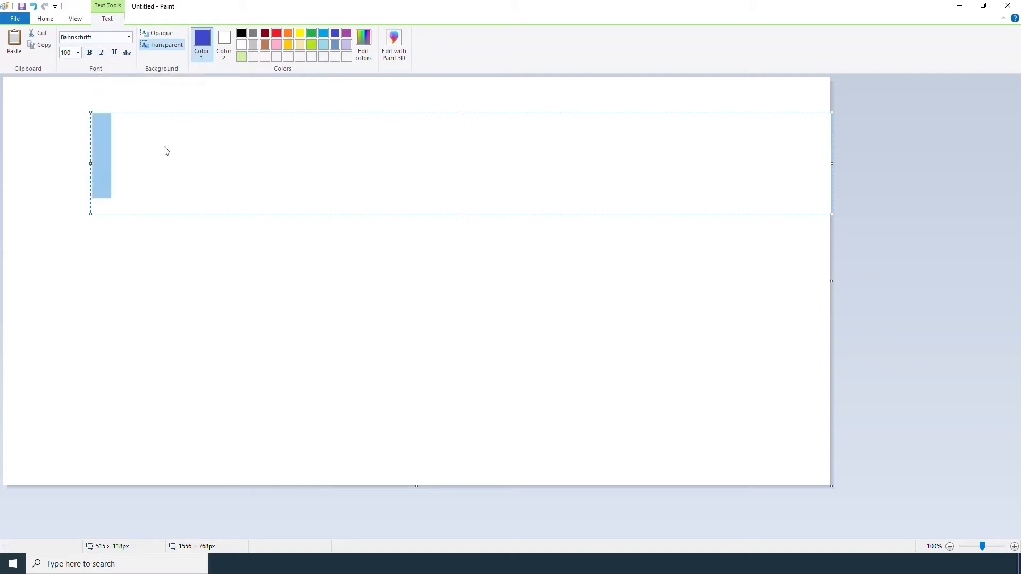
type("Paint is  ")
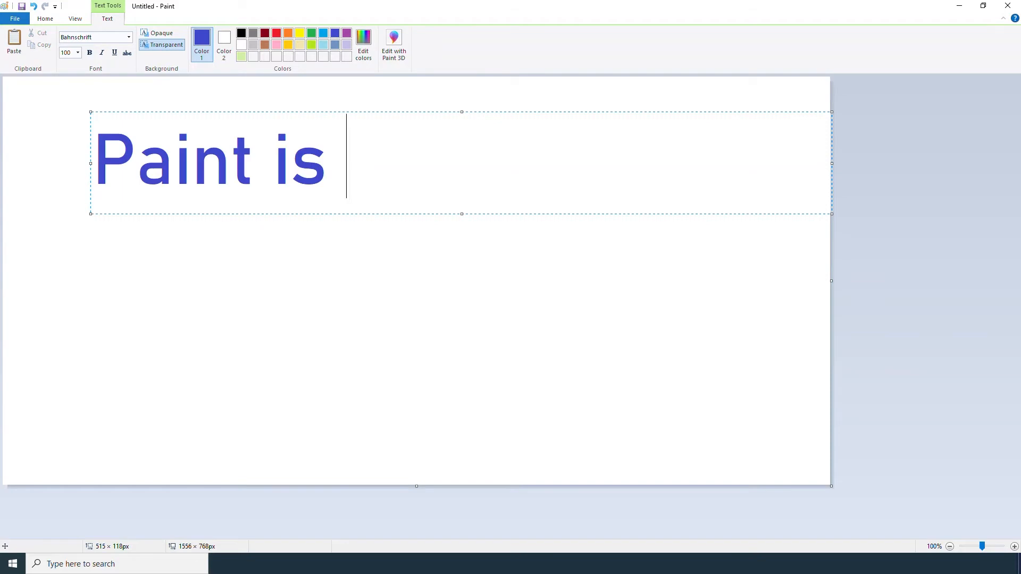
type("fun!")
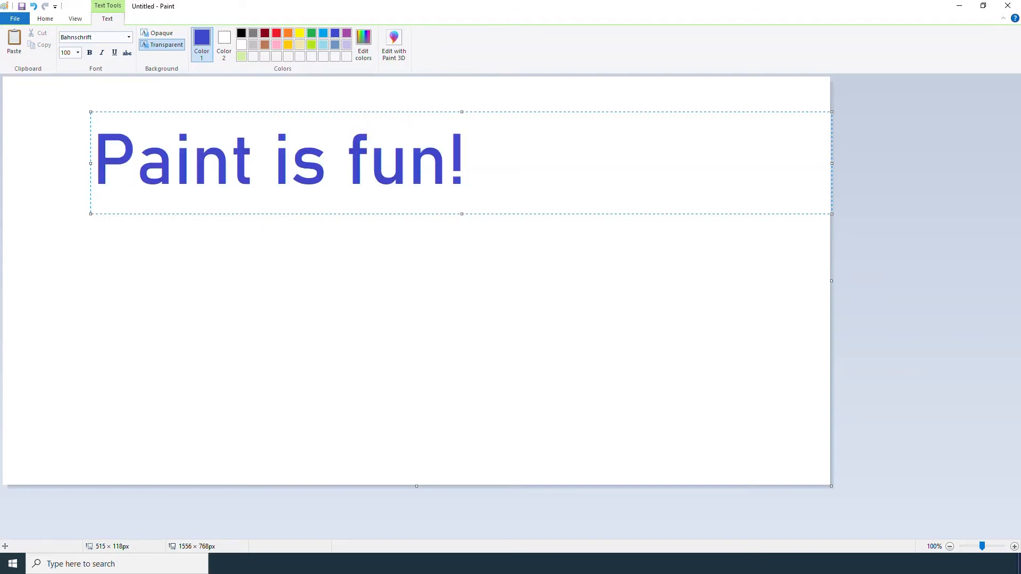
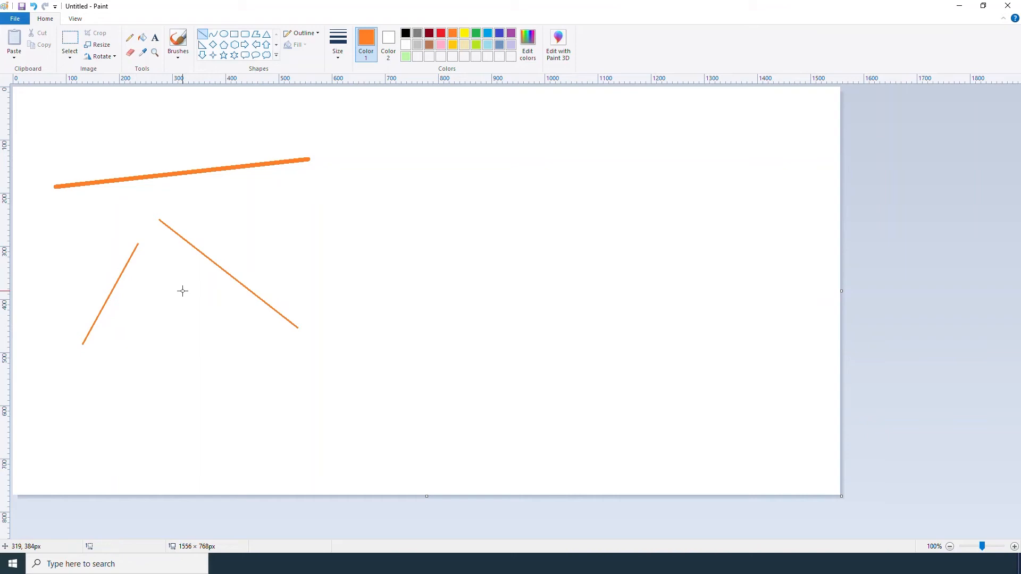
Draw a light-blue curve spanning about 674 × 271 px, bend it into an S shape, and shift it slightly up and to the right
left_click(487, 34)
left_click(213, 36)
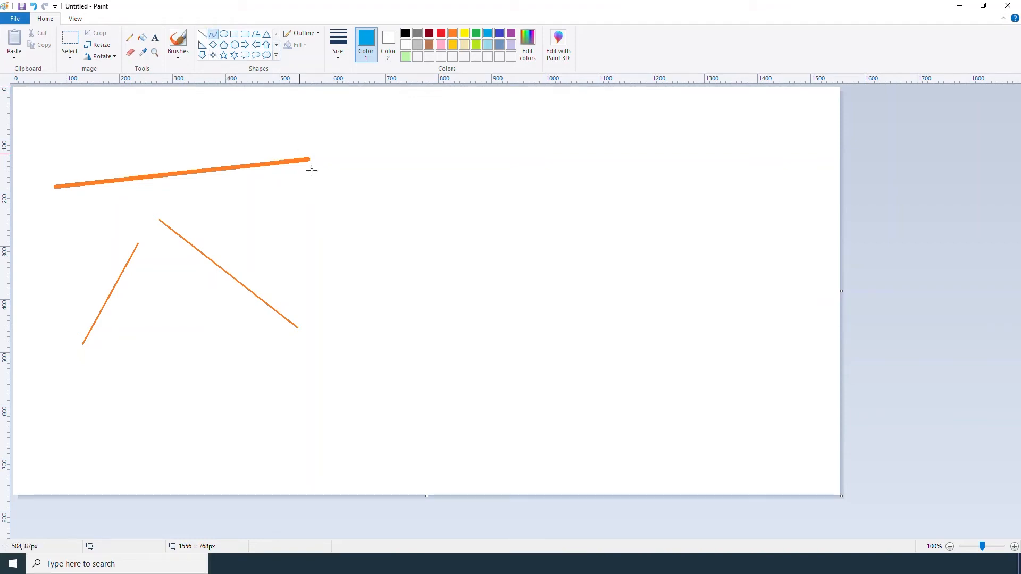
left_click_drag(376, 197, 735, 341)
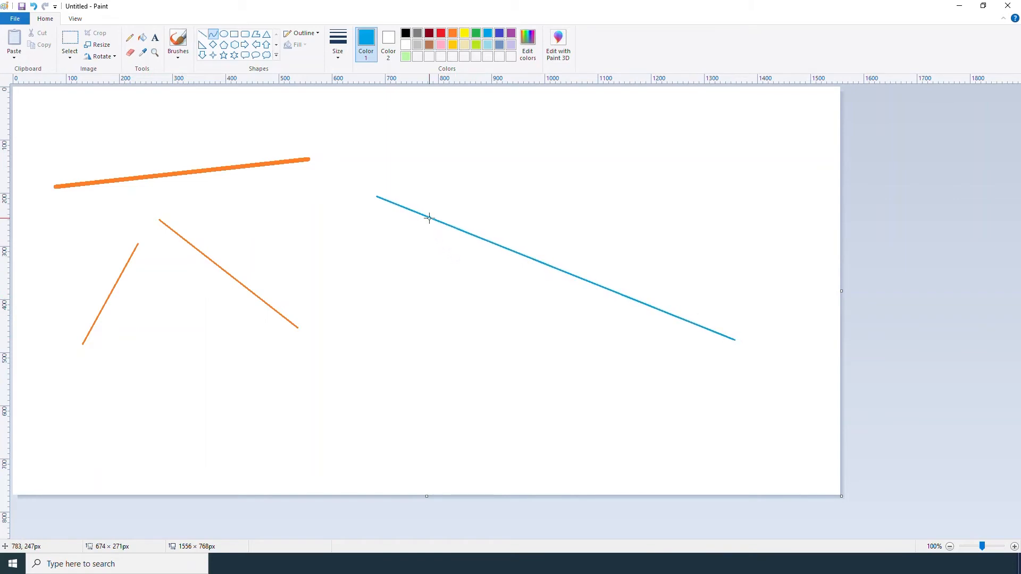
left_click_drag(427, 218, 464, 366)
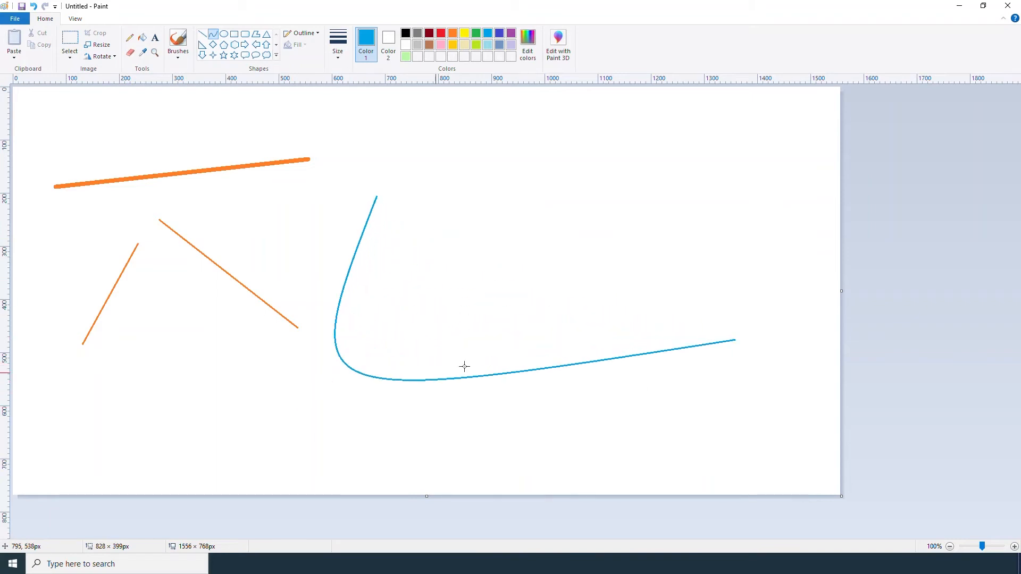
left_click_drag(612, 359, 573, 111)
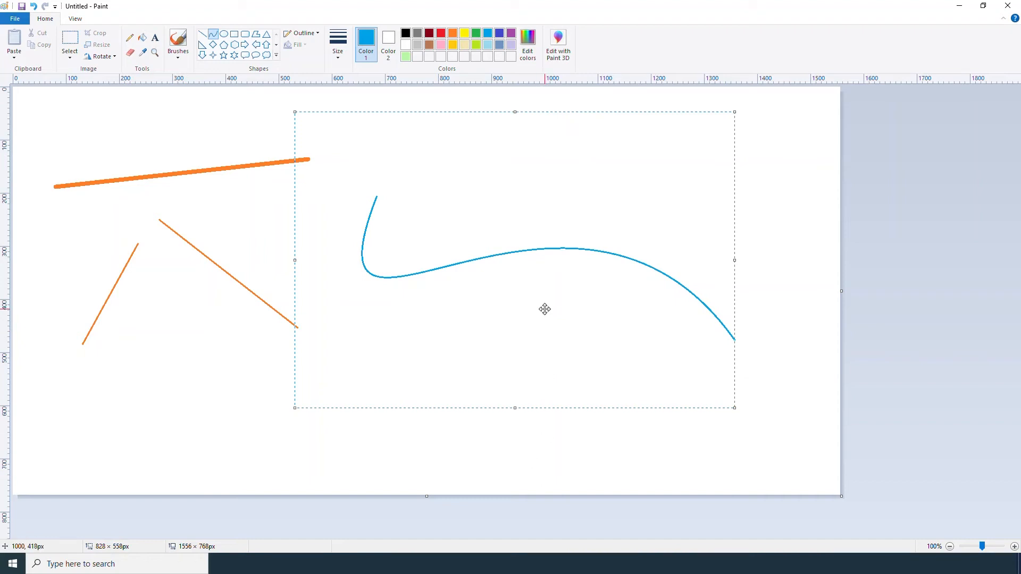
left_click_drag(546, 307, 577, 269)
left_click(256, 380)
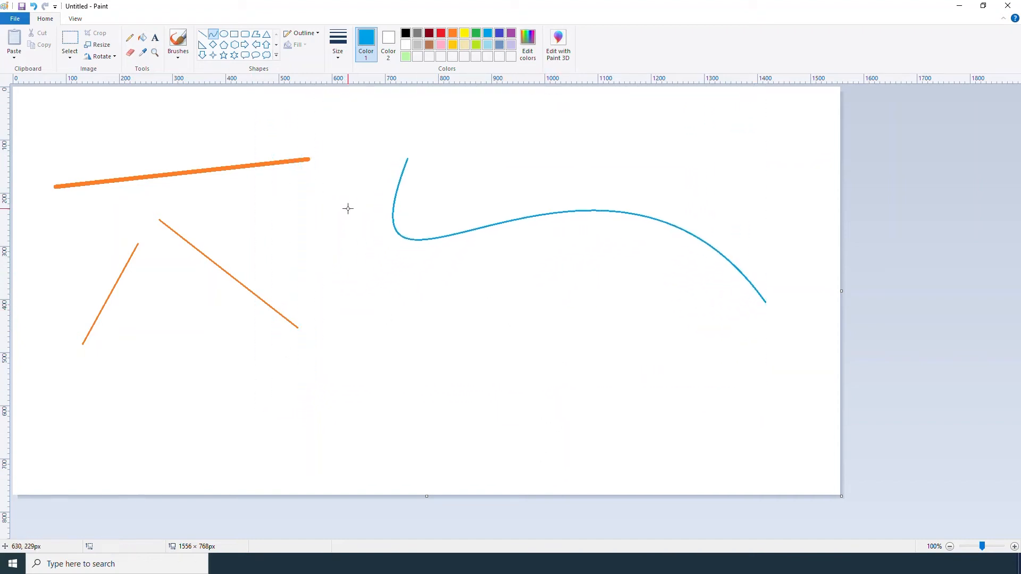
Draw a light-blue curve at the thickest line size, loop its lower end, move it down and left, and add a tiny mark about 2 × 12 px
left_click(338, 44)
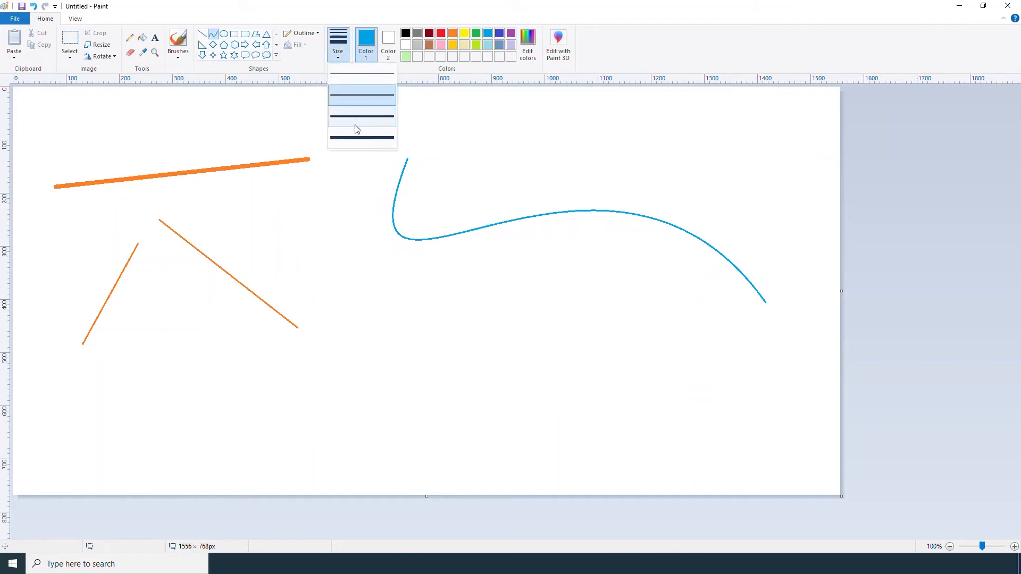
left_click(357, 139)
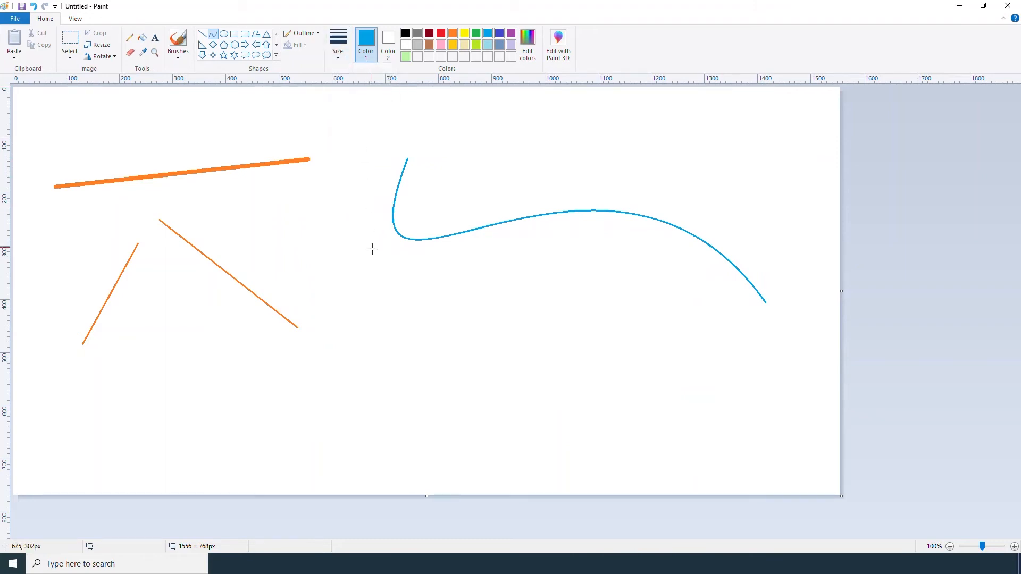
left_click_drag(351, 289, 740, 168)
left_click_drag(485, 244, 428, 484)
left_click_drag(661, 255, 160, 215)
left_click_drag(526, 335, 415, 438)
left_click_drag(622, 176, 623, 182)
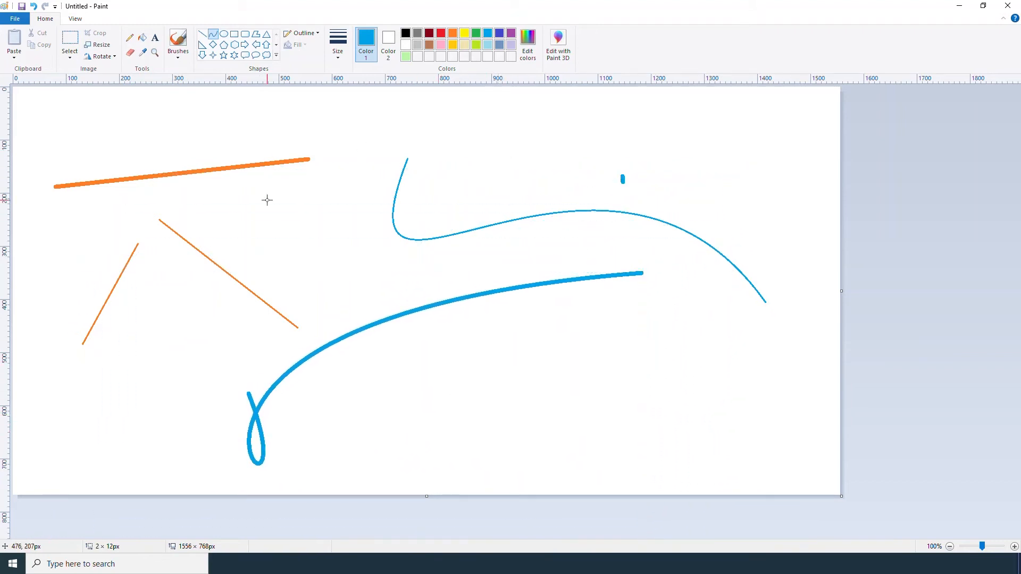
Undo all the drawn orange lines and blue curves until the canvas is blank
left_click(34, 5)
left_click(33, 5)
left_click(33, 5)
left_click(33, 5)
left_click(34, 6)
left_click(33, 5)
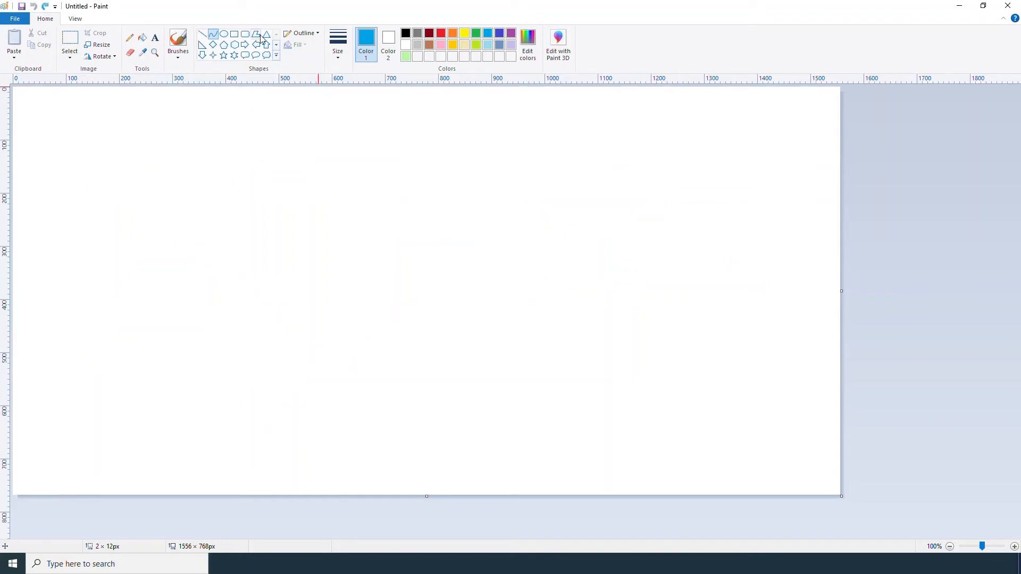
Draw a light-blue oval about 432 × 380 px, reduce its width and height, and undo it
left_click(277, 45)
left_click(276, 34)
left_click(224, 35)
left_click_drag(48, 113, 280, 318)
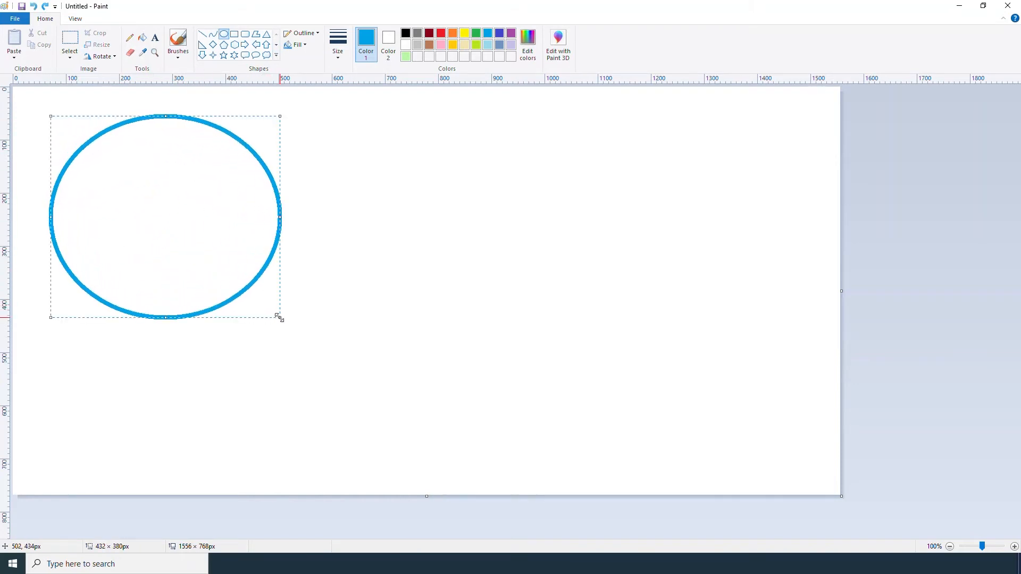
left_click_drag(281, 217, 244, 220)
left_click_drag(149, 318, 149, 291)
left_click(330, 275)
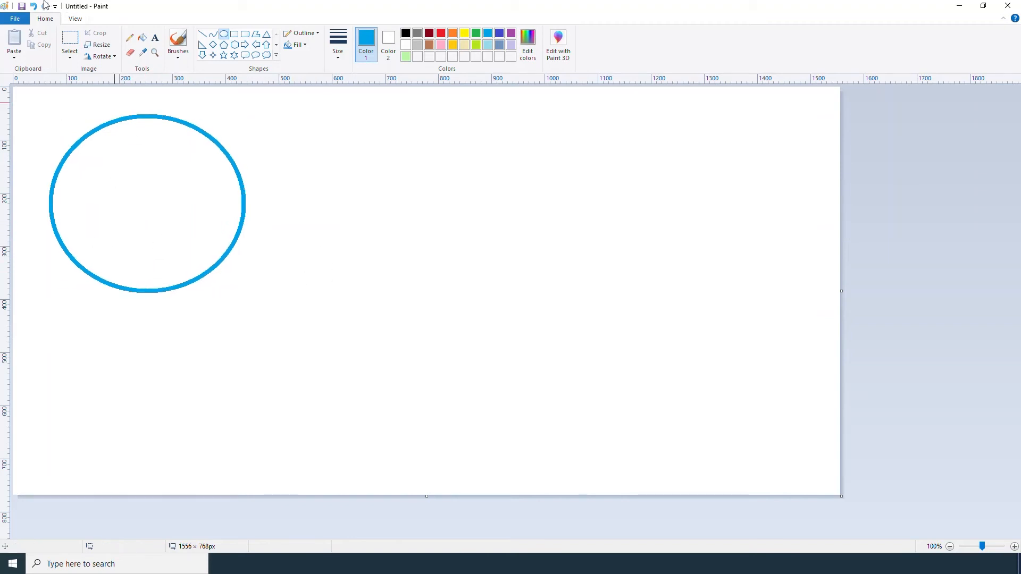
left_click(33, 6)
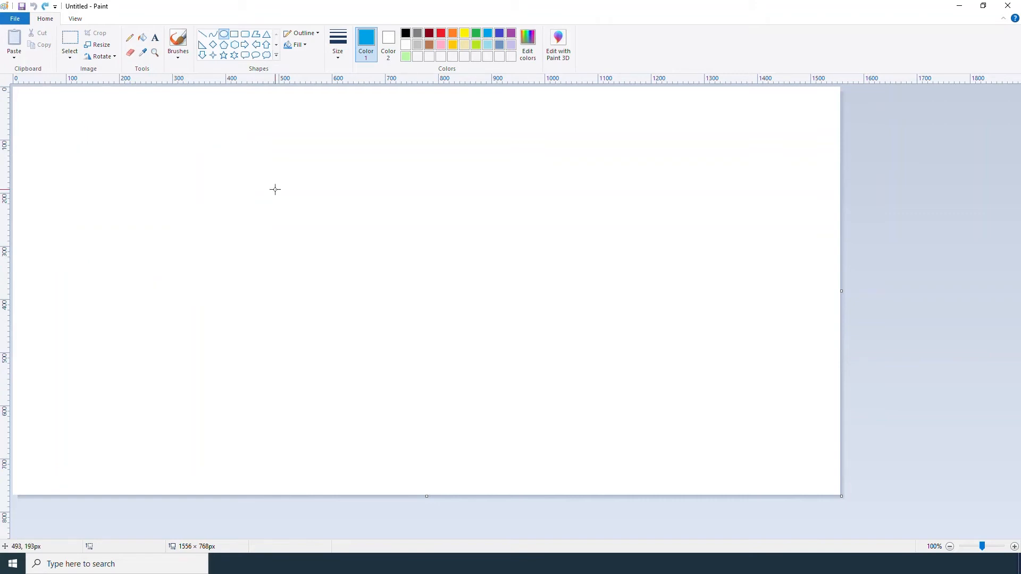
Set the shape fill to Solid color and Color 2 to pink
left_click(305, 46)
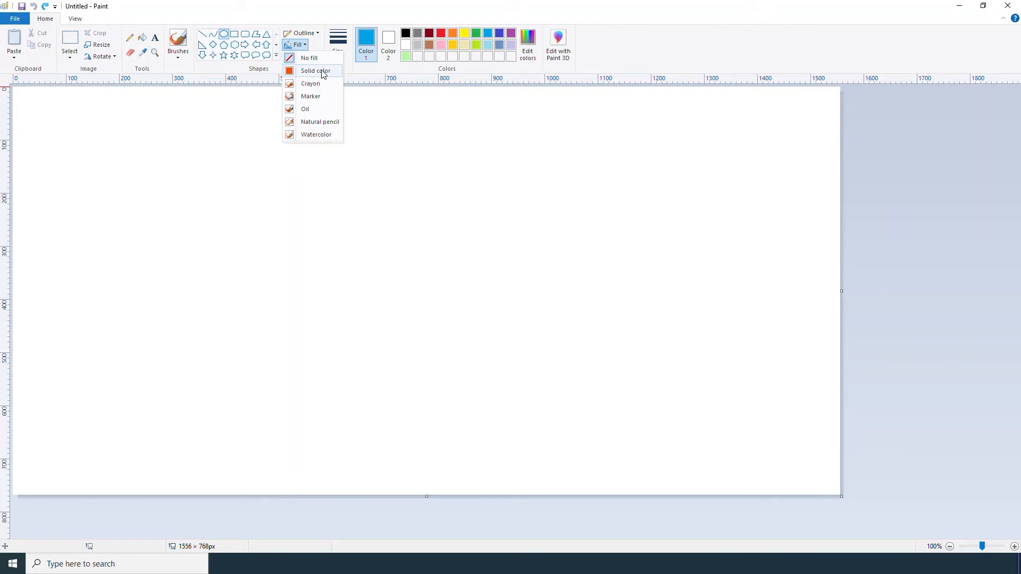
left_click(323, 72)
left_click(390, 47)
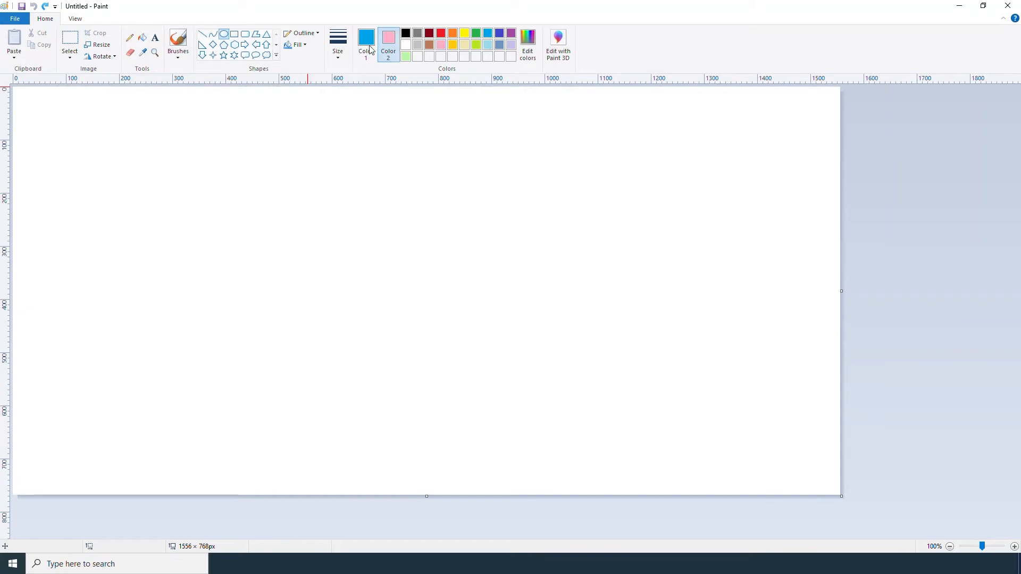
Draw a pink-filled oval about 397 × 375 px with a blue outline, shift it slightly left, and undo it
mouse_move(47, 122)
left_mouse_down()
mouse_move(162, 253)
mouse_move(258, 320)
left_mouse_up()
left_click_drag(154, 198, 145, 201)
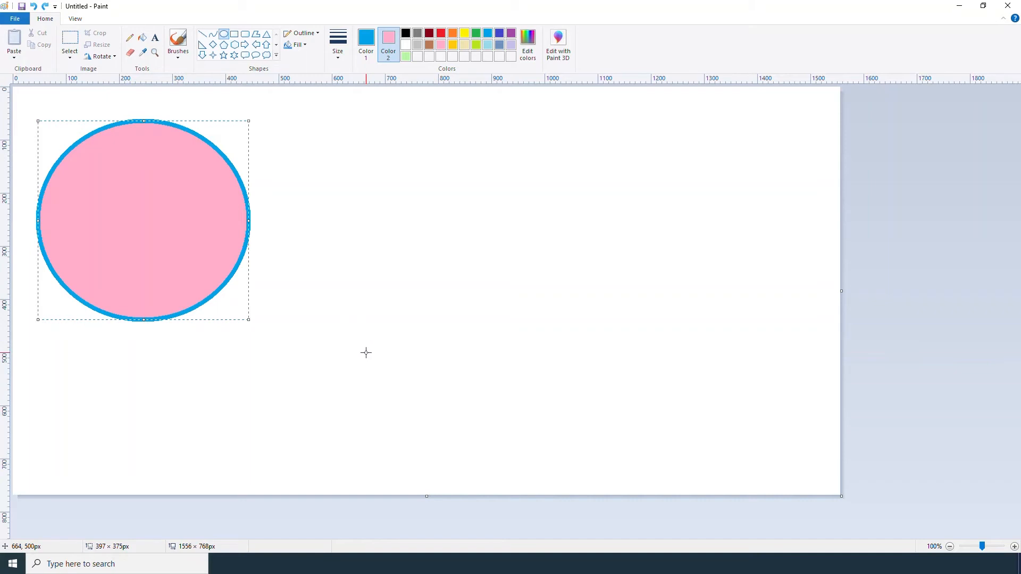
left_click(294, 205)
left_click(33, 6)
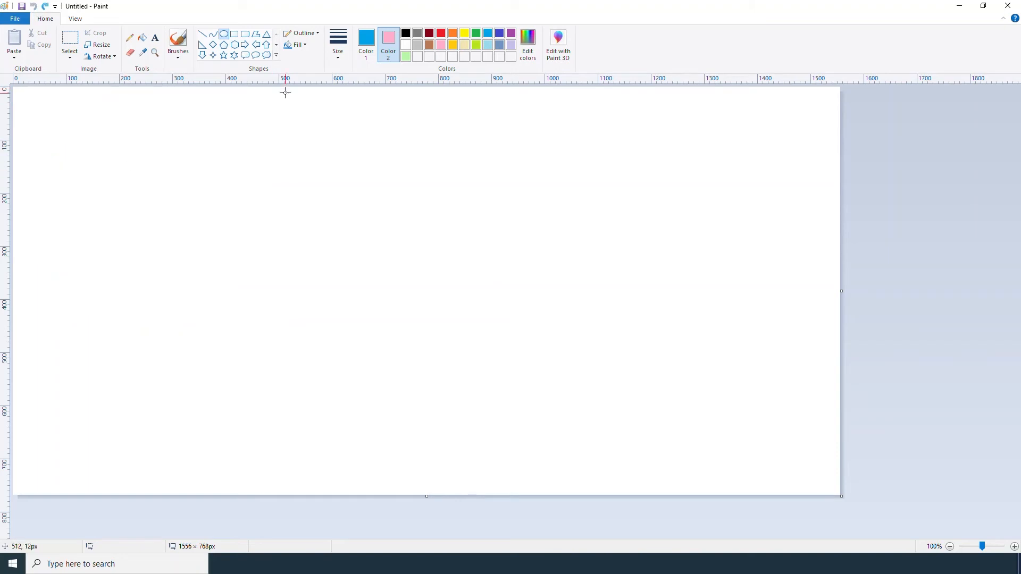
Draw a triangle about 392 × 401 px and change its fill color to pale blue
left_click(267, 37)
left_click_drag(74, 124, 282, 337)
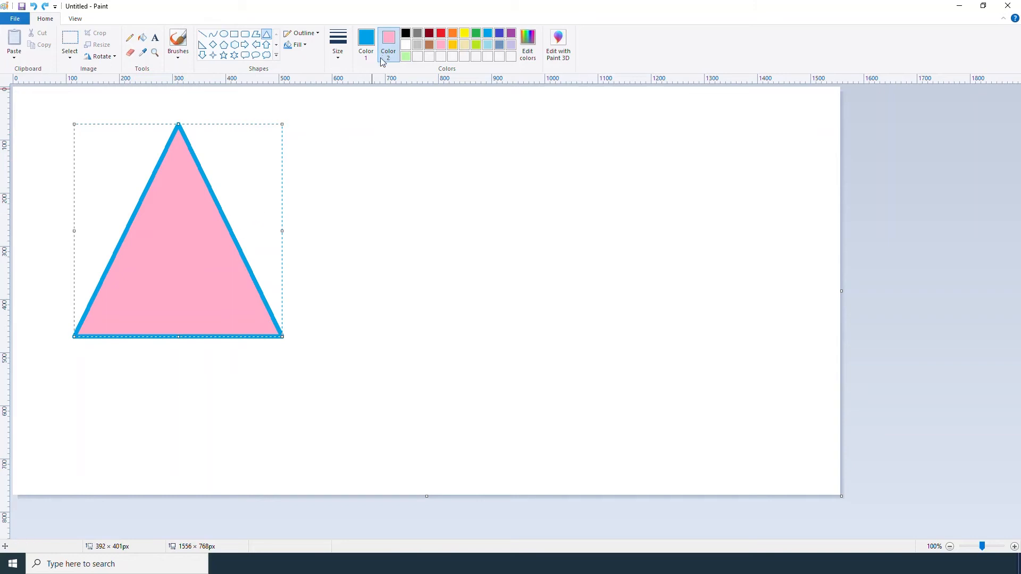
left_click(490, 44)
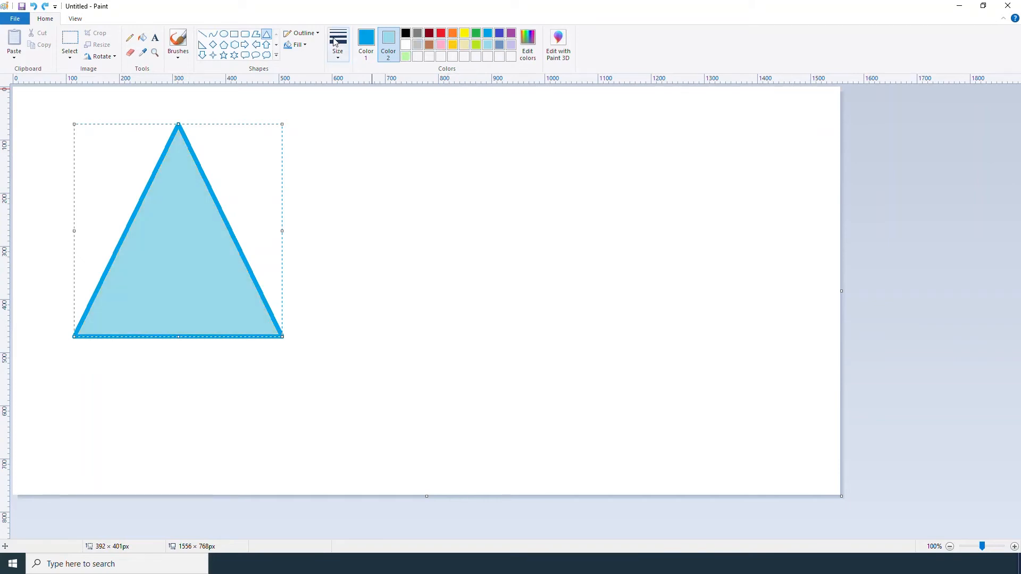
Give the triangle a solid orange outline and move it left
left_click(311, 34)
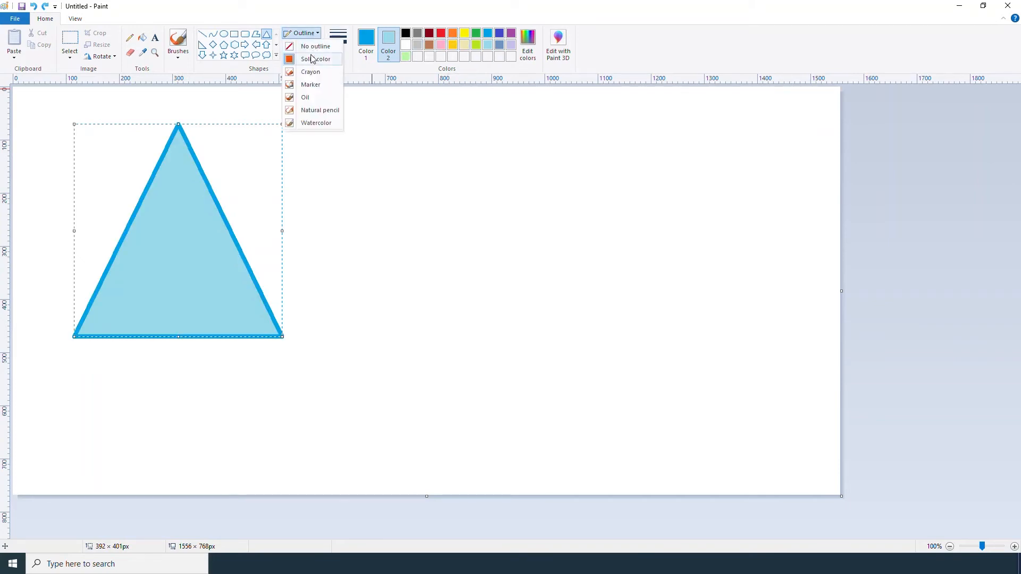
left_click(313, 59)
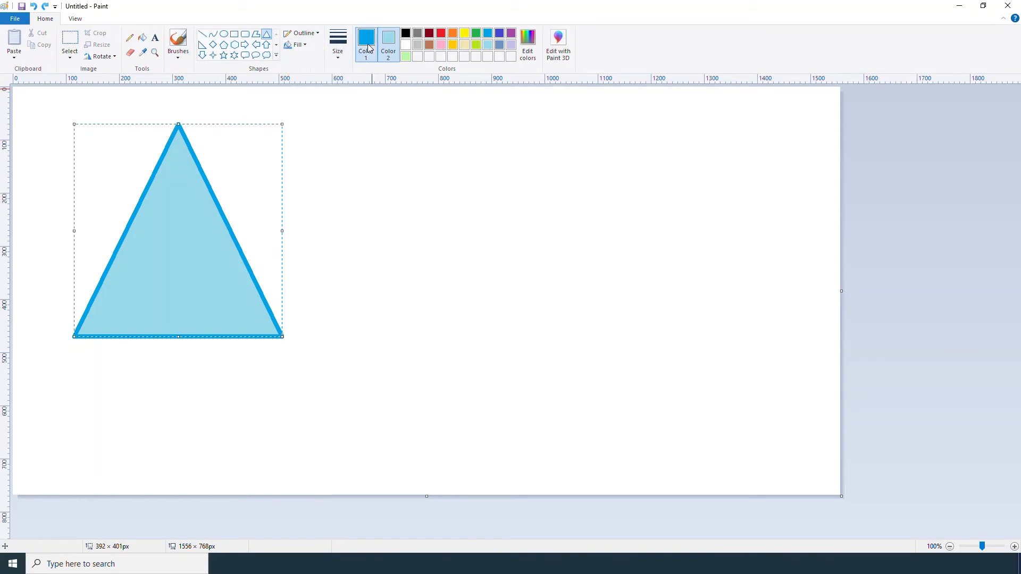
left_click(453, 33)
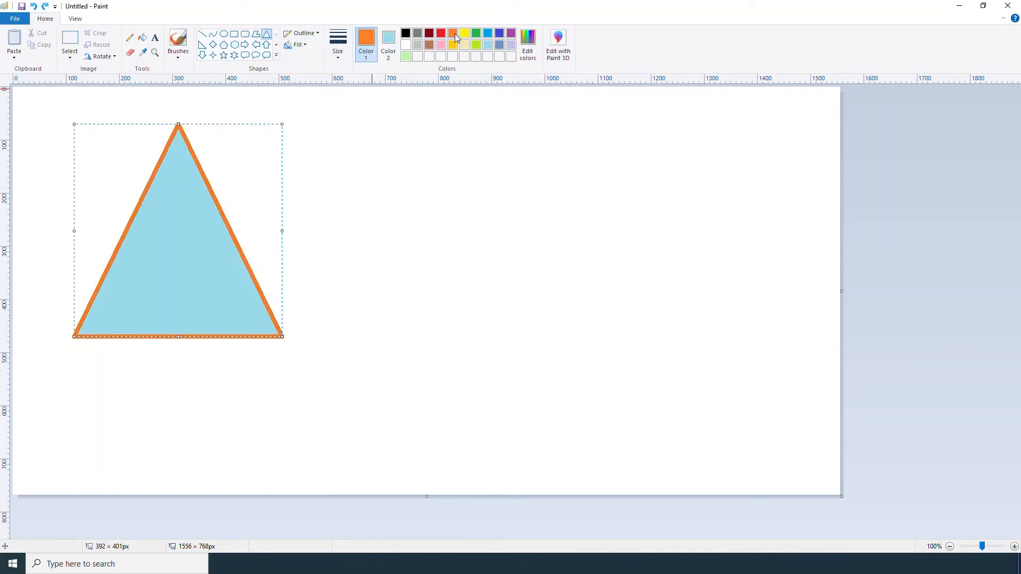
left_click_drag(190, 246, 157, 245)
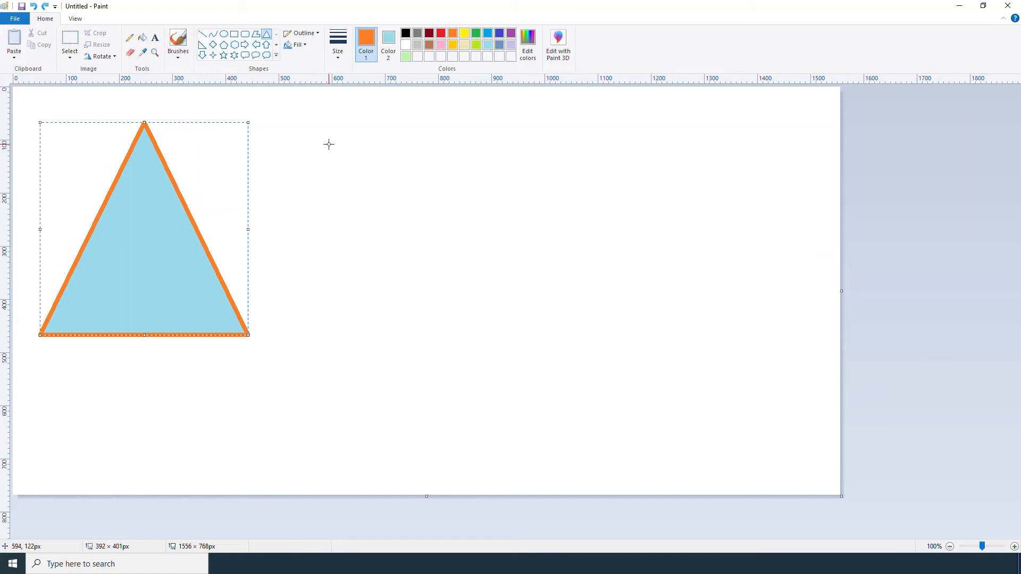
Apply a Crayon fill to the triangle, shift it slightly up, and undo the shape
left_click(306, 45)
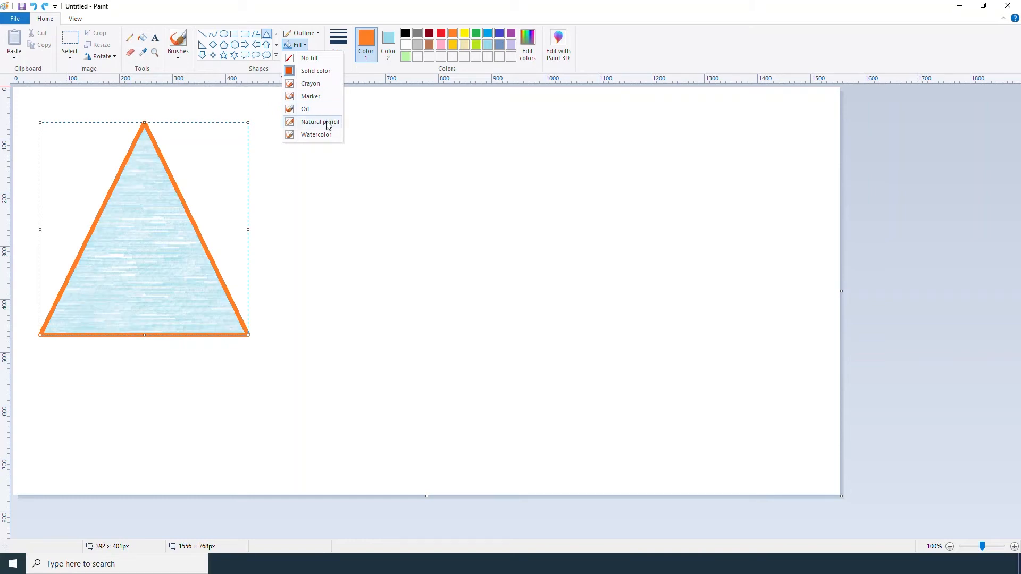
left_click(314, 85)
left_click_drag(155, 215, 153, 207)
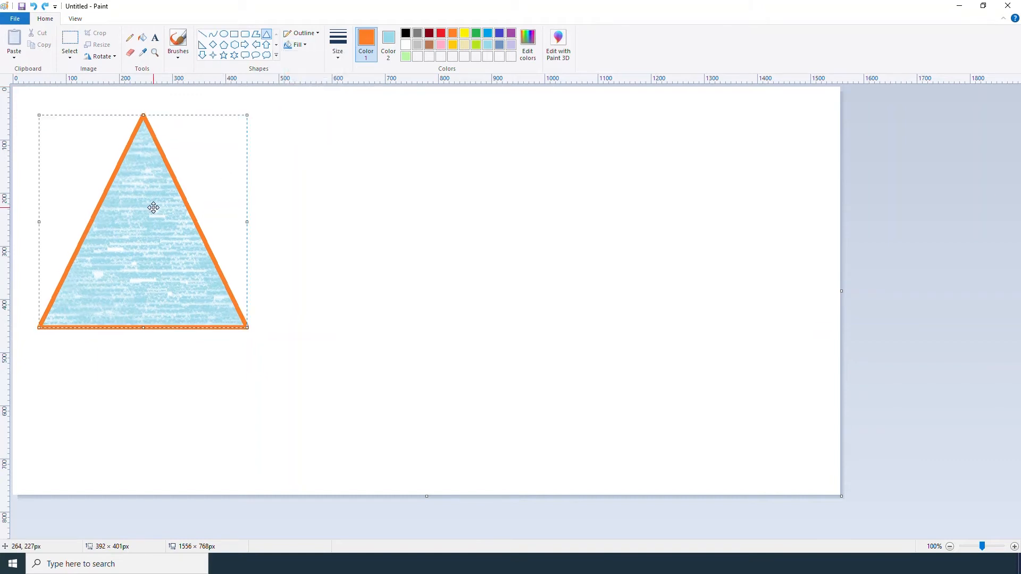
left_click(290, 235)
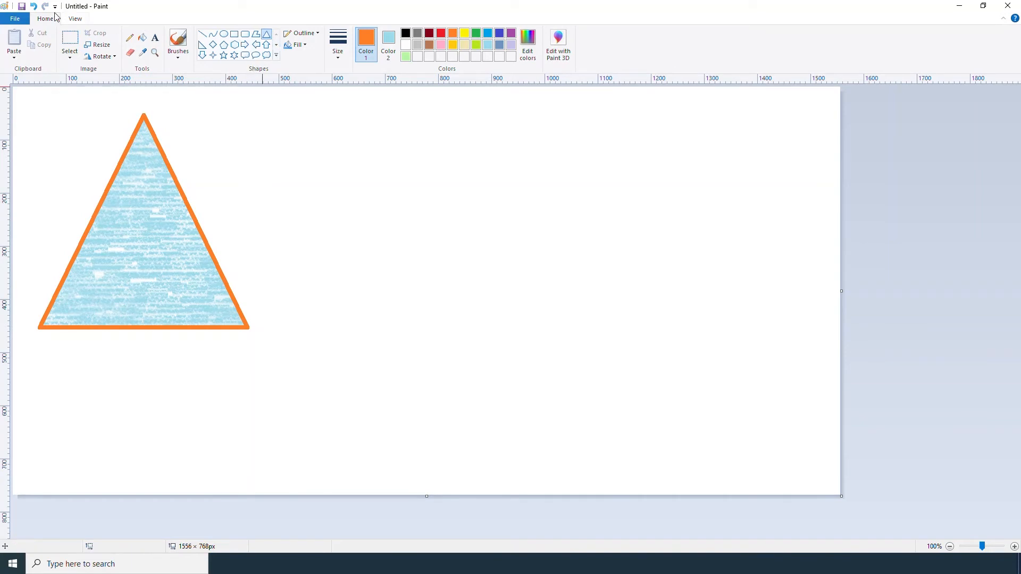
left_click(33, 8)
Draw a triangle about 374 × 410 px, give it a Crayon outline, move it up and left, and undo it
left_click_drag(72, 128, 273, 348)
left_click(317, 34)
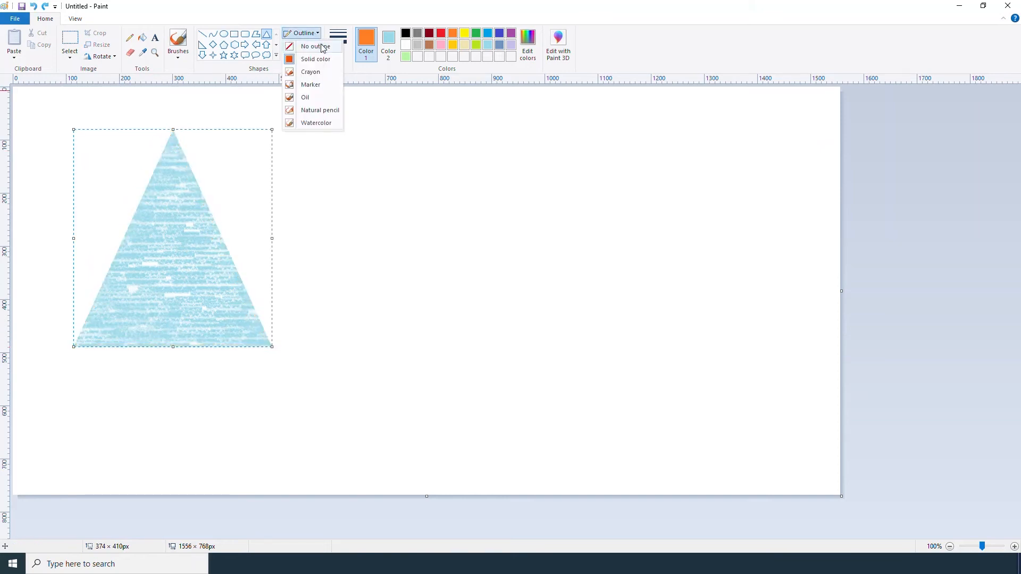
left_click(315, 75)
left_click_drag(207, 222, 180, 204)
left_click(303, 221)
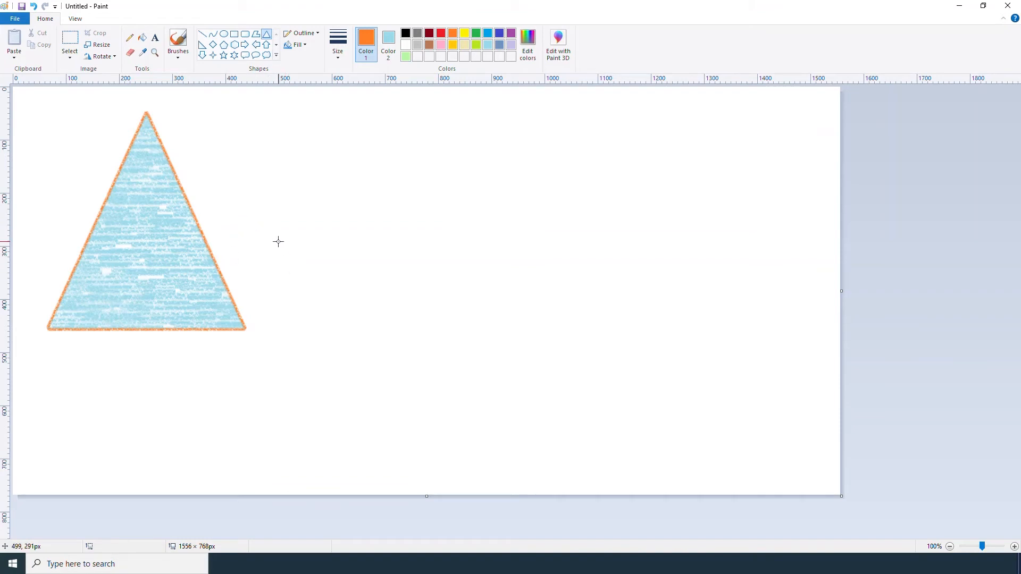
left_click(35, 6)
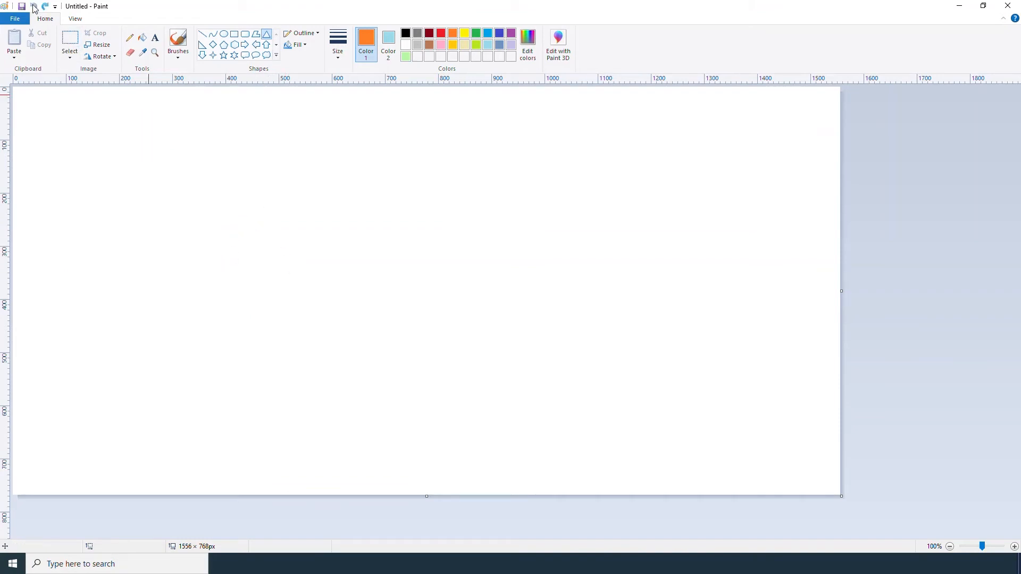
Set Color 2 to white and Color 1 to red, and turn off the shape fill
left_click(388, 43)
left_click(407, 46)
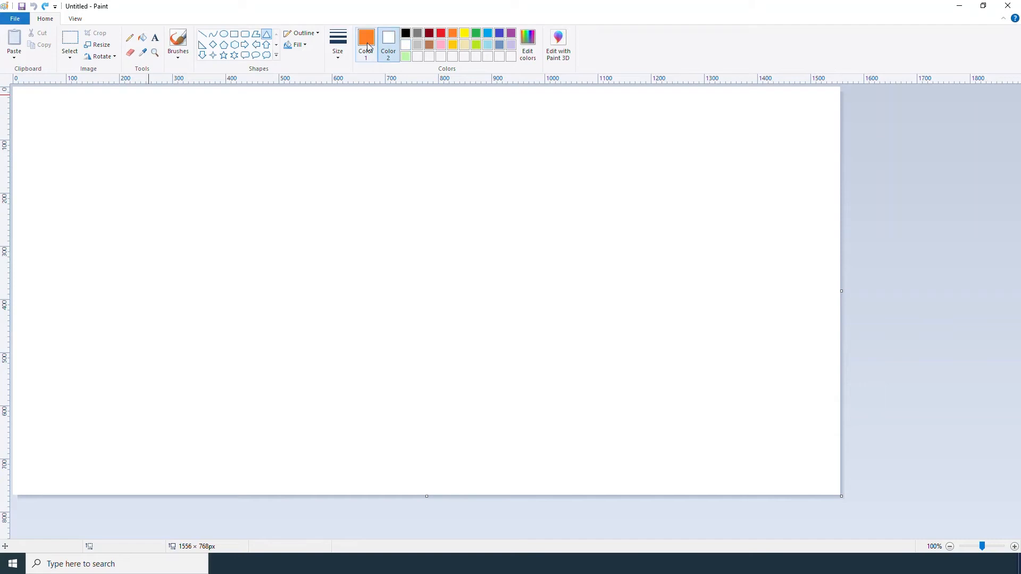
left_click(366, 43)
left_click(441, 35)
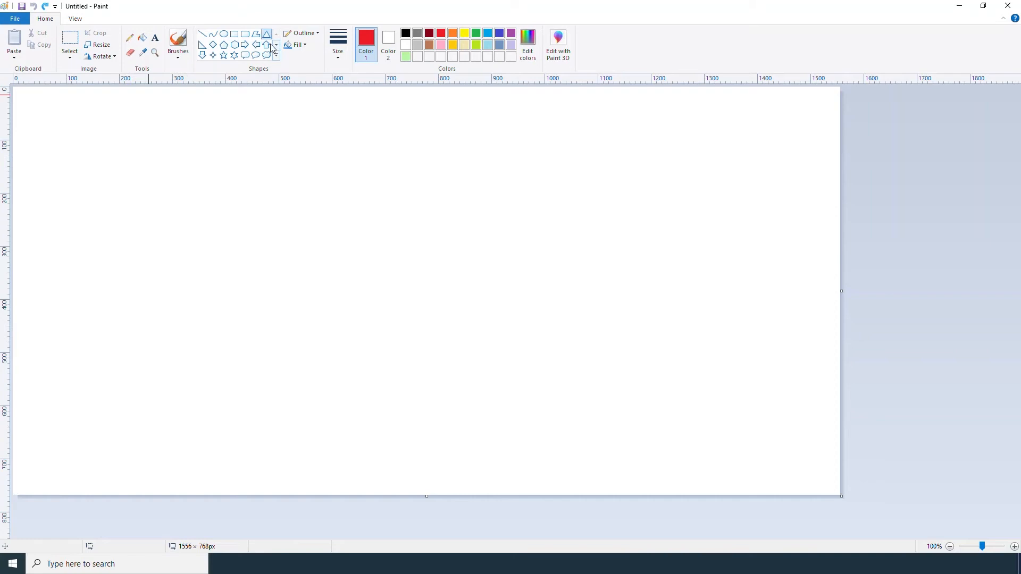
left_click(296, 44)
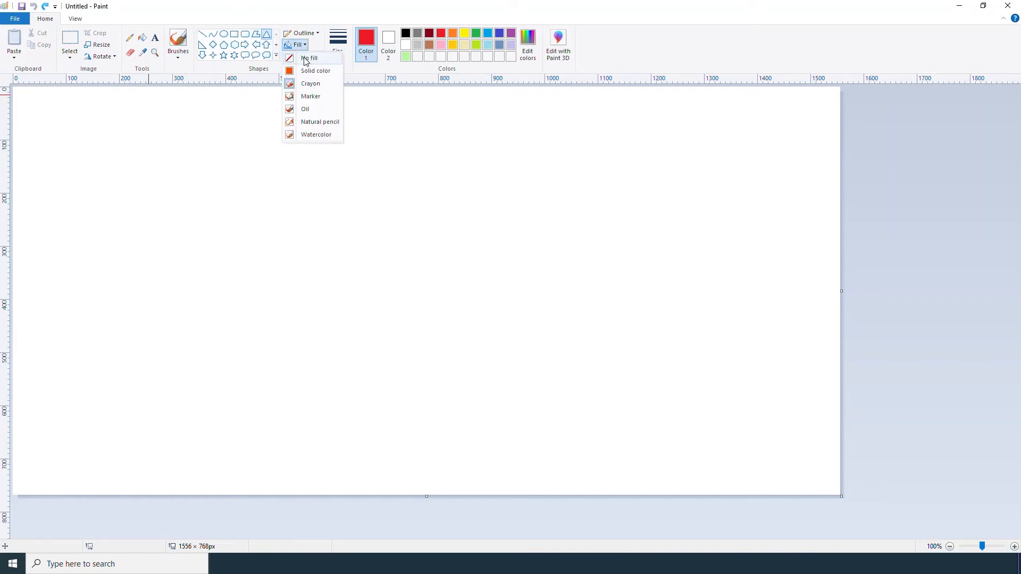
left_click(307, 59)
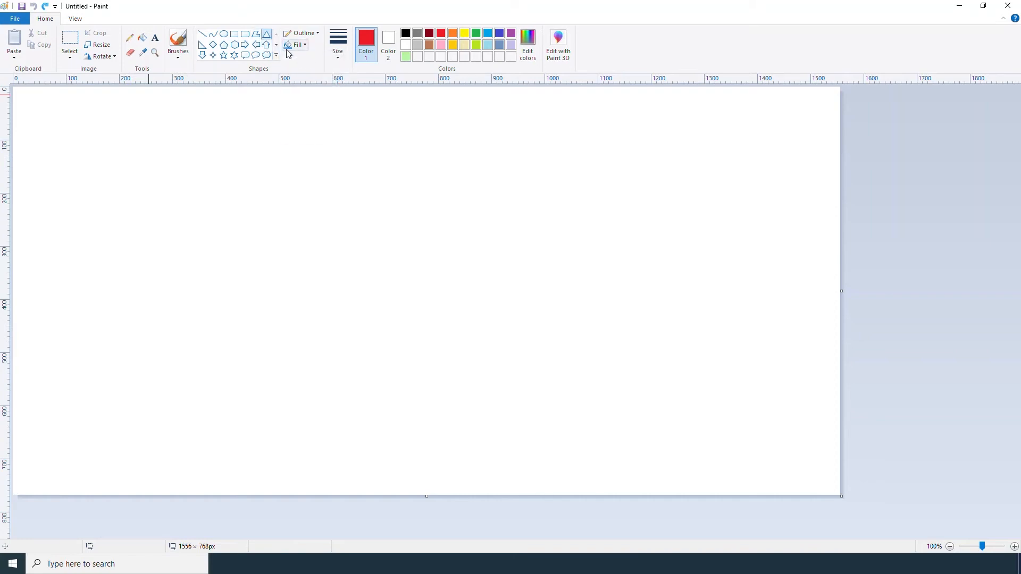
Start a red polygon with a horizontal edge about 332 px long and set its outline to Solid color
left_click(256, 34)
left_click_drag(65, 141, 242, 139)
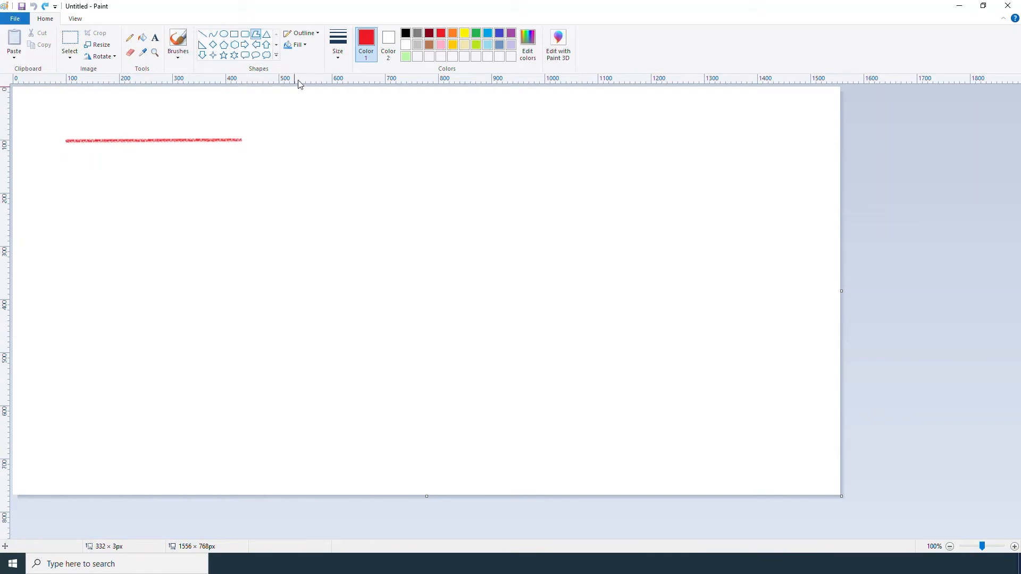
left_click(315, 35)
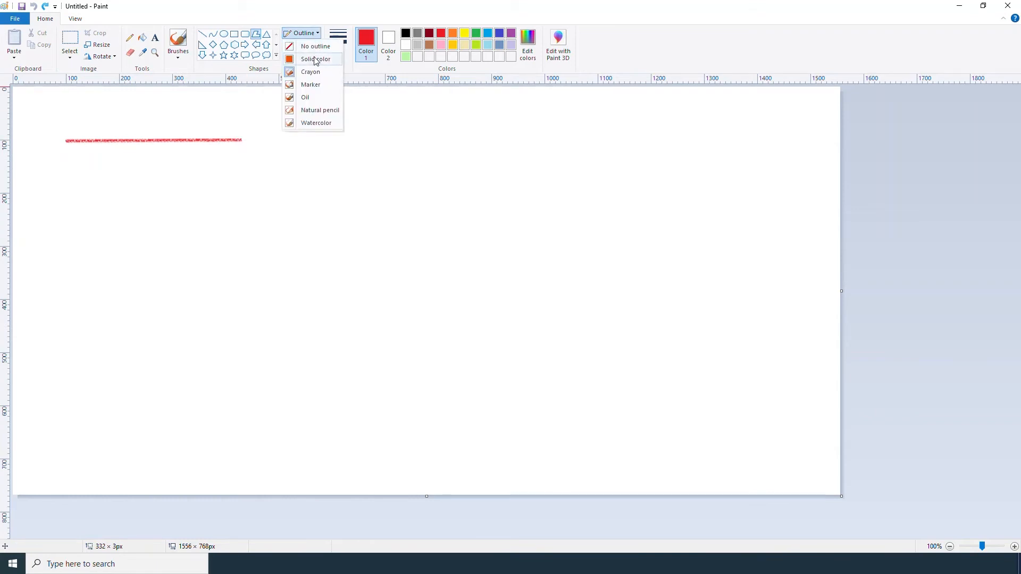
left_click(315, 59)
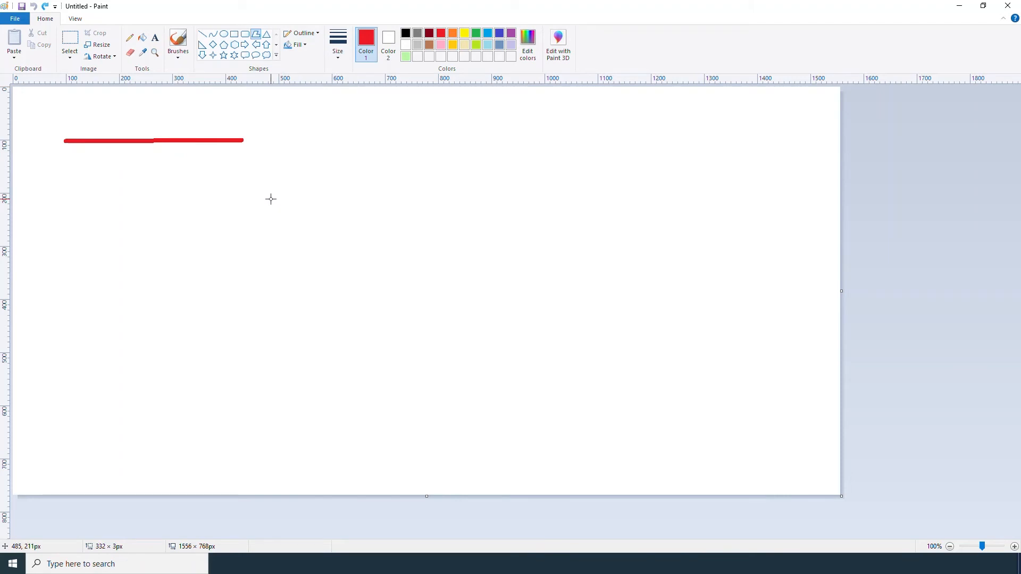
Complete the red polygon with four more corners, close it, shift it slightly down, and undo it
left_click(271, 199)
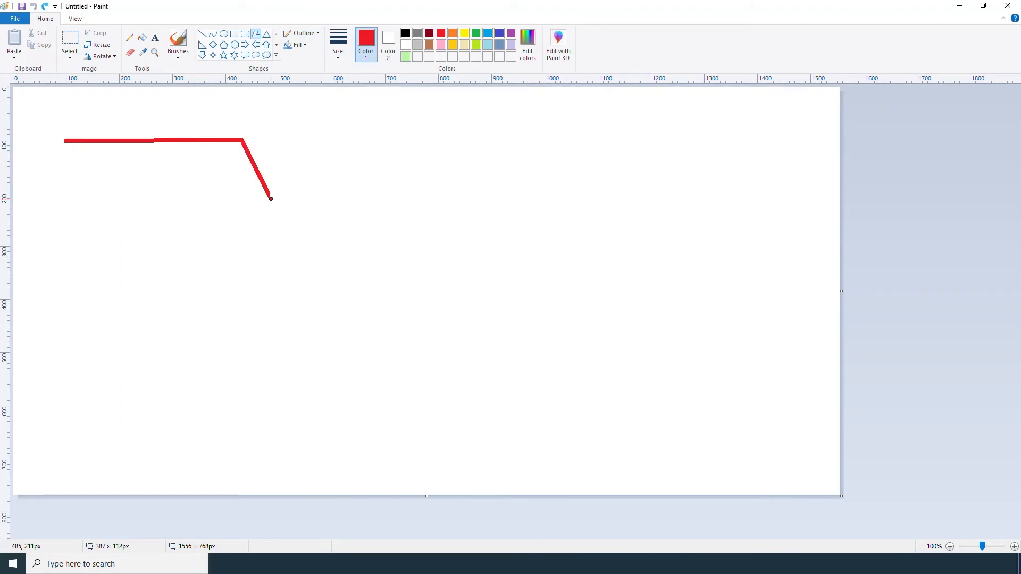
left_click(229, 257)
left_click(83, 253)
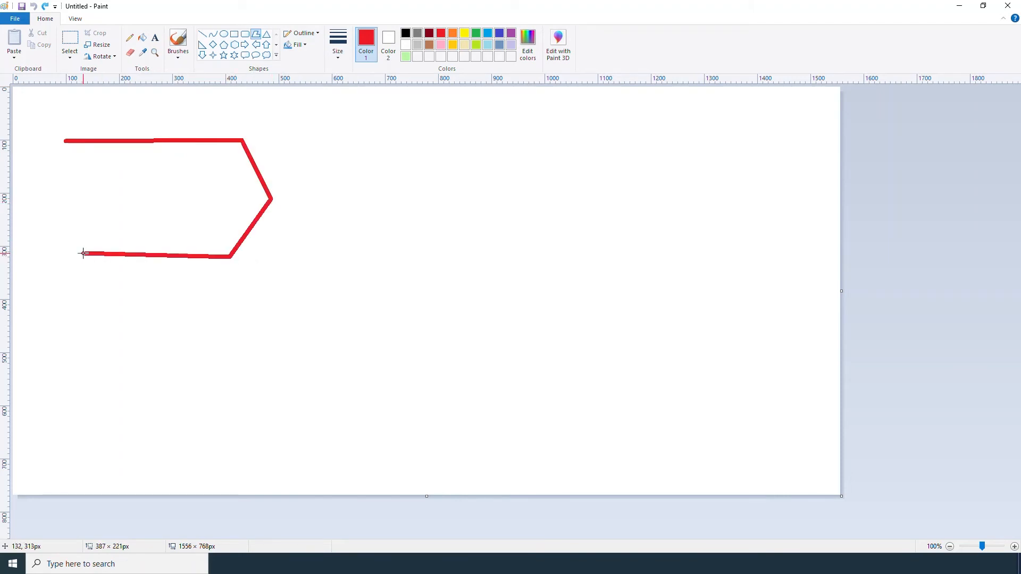
left_click(35, 195)
left_click(68, 141)
mouse_move(187, 201)
left_mouse_down()
mouse_move(202, 207)
mouse_move(188, 207)
left_mouse_up()
left_click(332, 323)
left_click(33, 6)
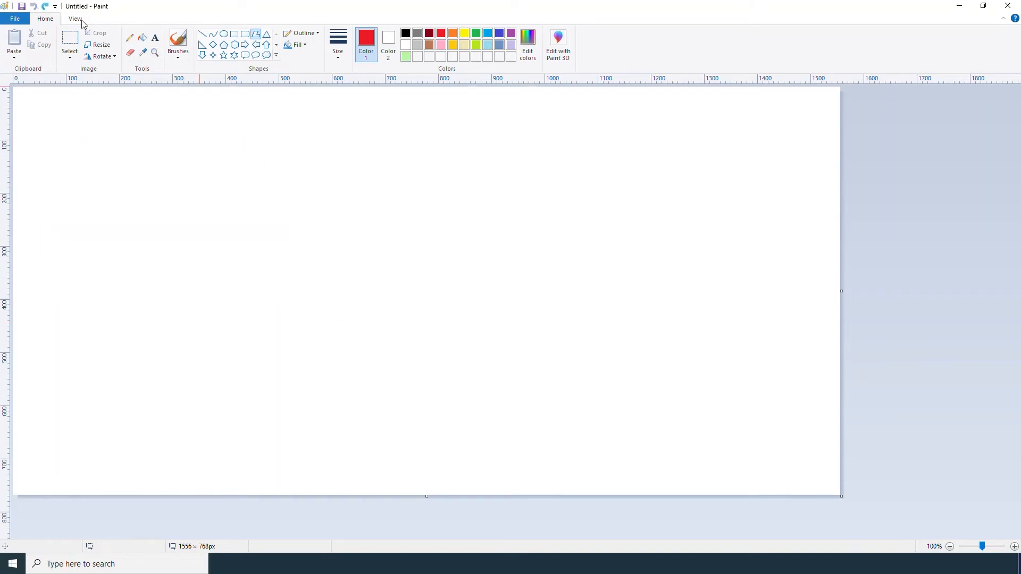
Draw a closed seven-cornered green polygon about 517 × 268 px with a notch in its lower side, and move it slightly left
left_click(476, 33)
left_click_drag(66, 137, 273, 137)
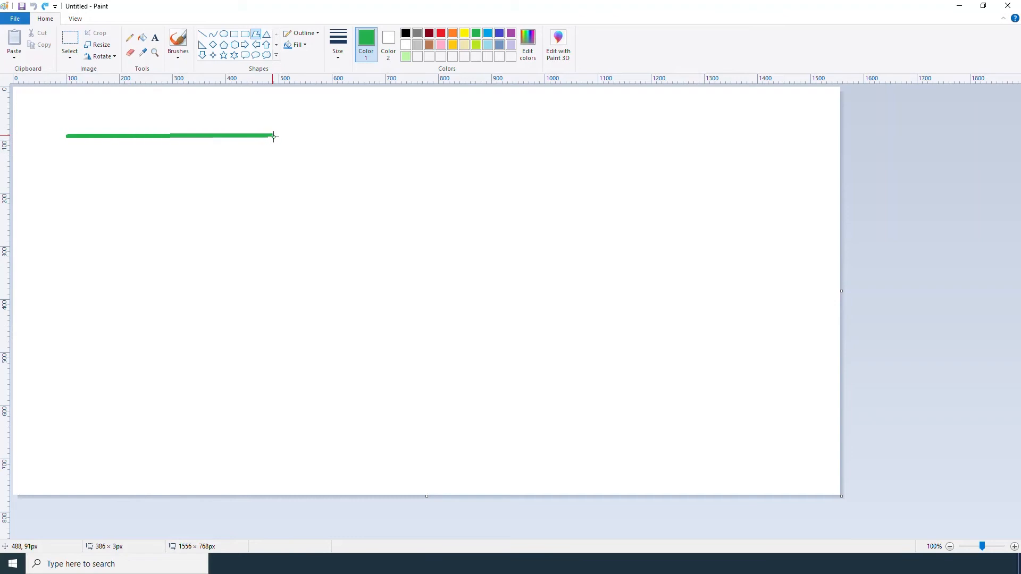
left_click(343, 228)
left_click(253, 276)
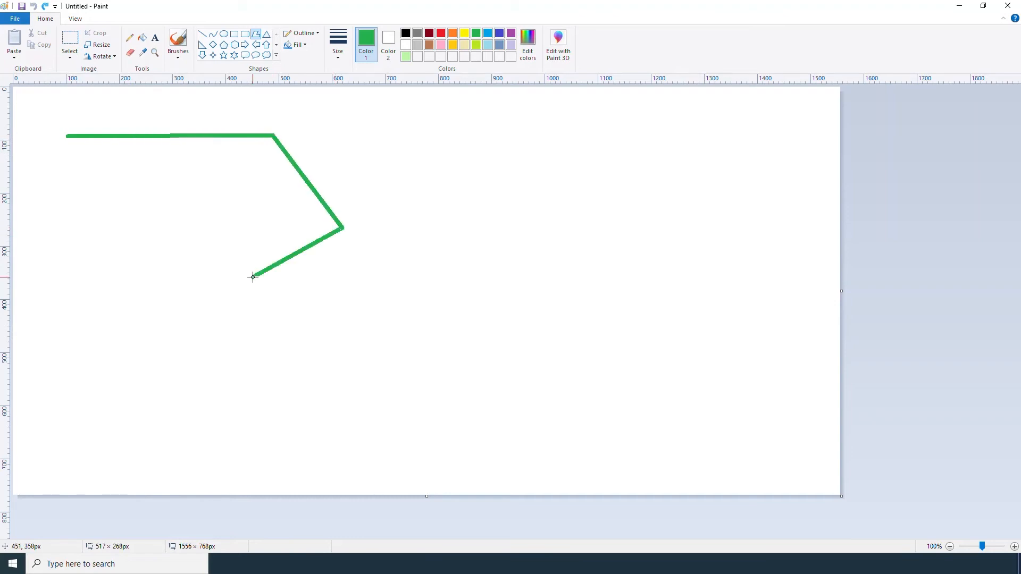
left_click(217, 194)
left_click(140, 262)
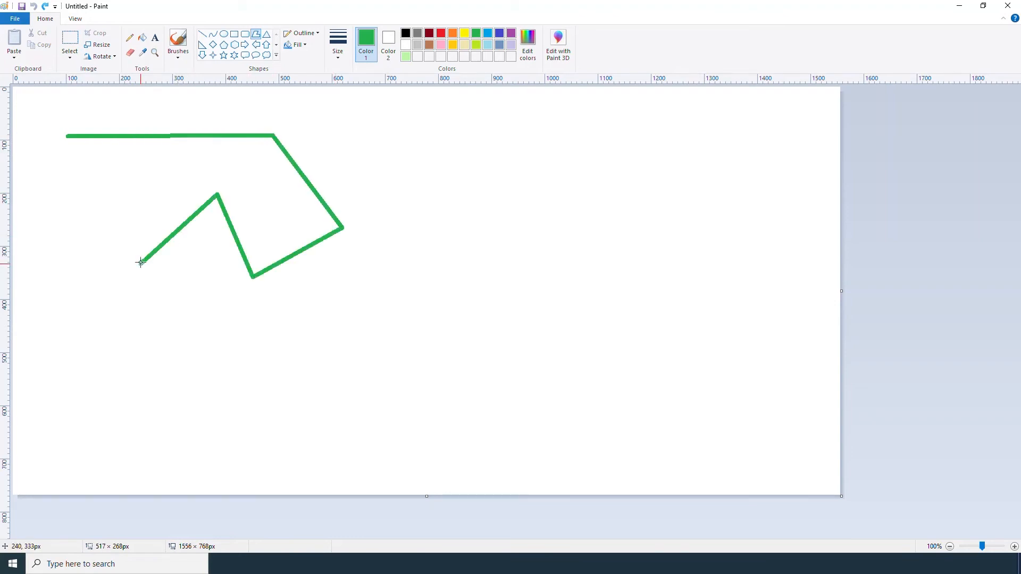
left_click(91, 185)
left_click(68, 136)
left_click_drag(262, 225, 232, 224)
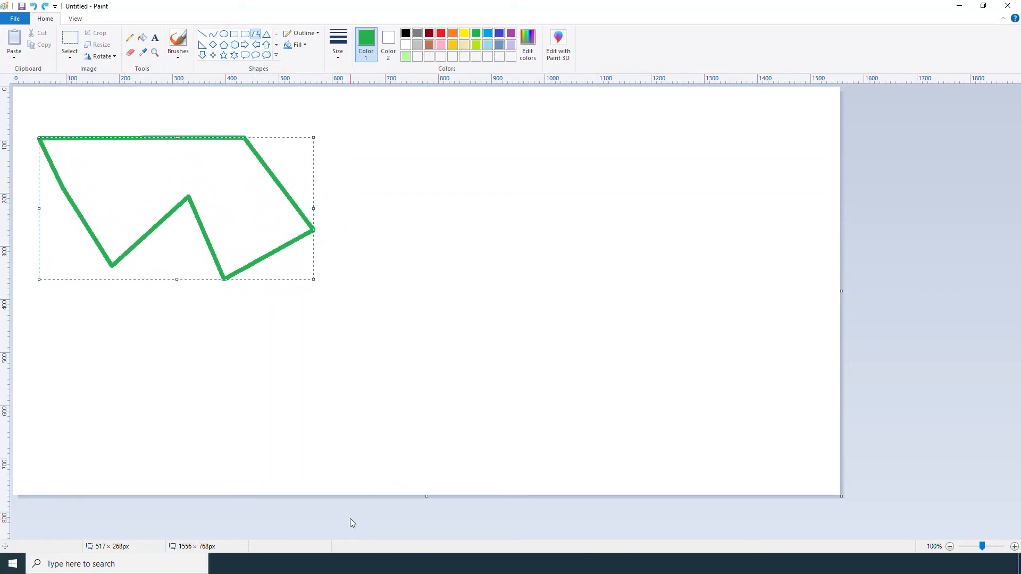
left_click(338, 330)
Fill the green polygon's interior with the custom light green color
left_click(143, 39)
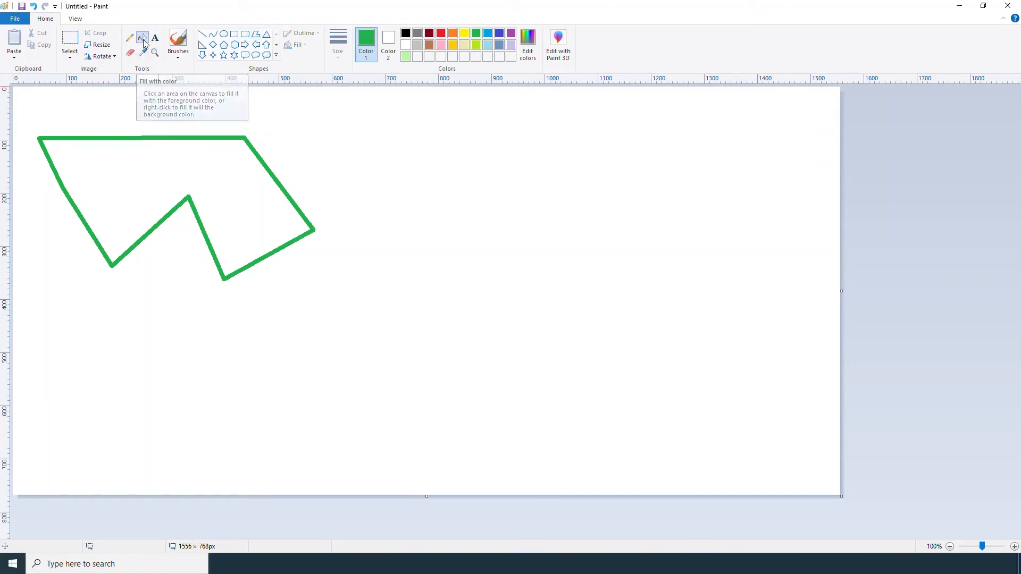
left_click(405, 56)
left_click(162, 175)
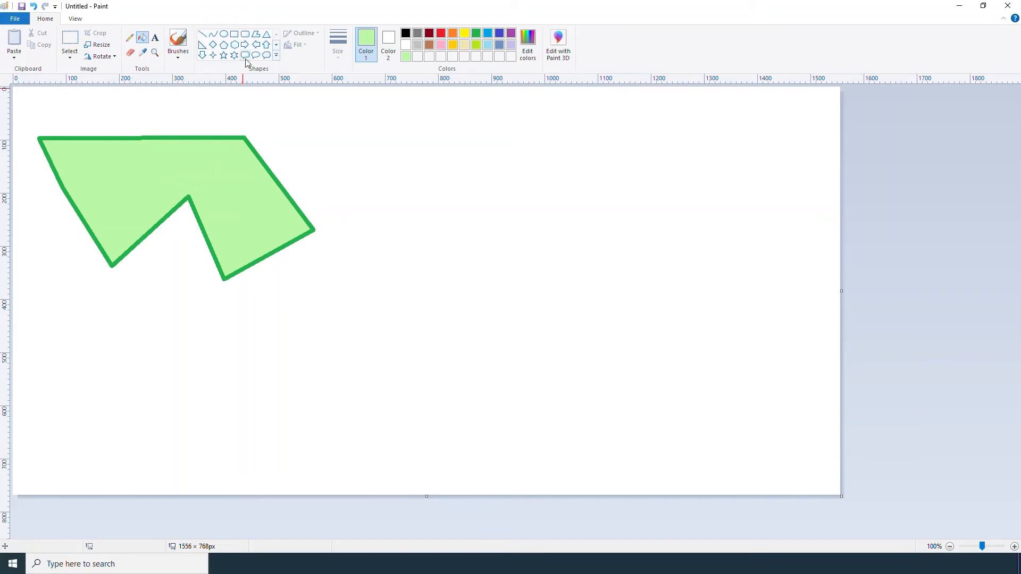
Draw an orange five-point star about 512 × 469 px beside the polygon and shift it slightly down and to the right
left_click(452, 33)
left_click(223, 55)
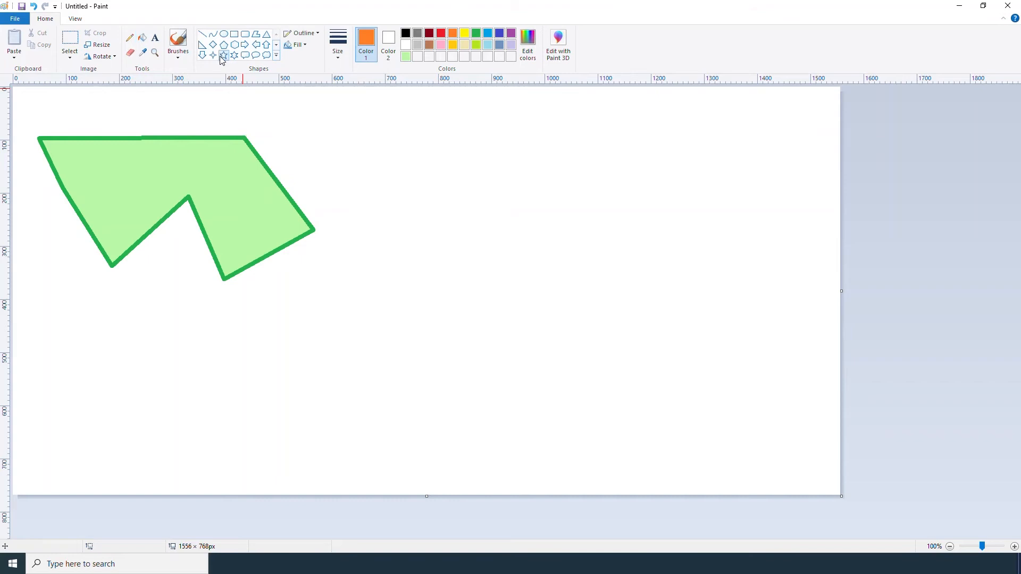
left_click_drag(402, 111, 674, 360)
left_click_drag(562, 266, 579, 274)
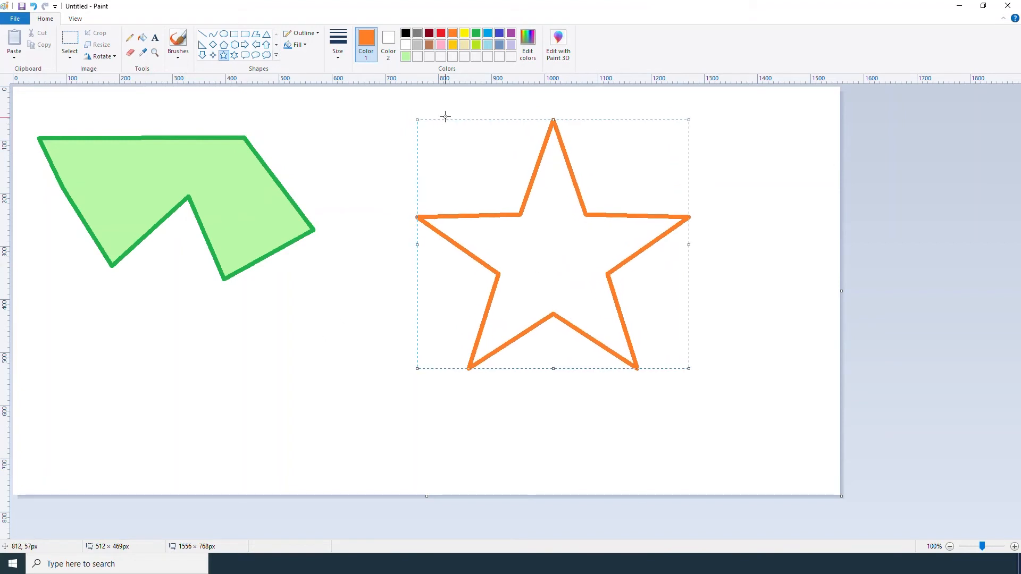
Give the star a Solid color fill in light turquoise as Color 2, shift it slightly up and to the right, and deselect it
left_click(391, 40)
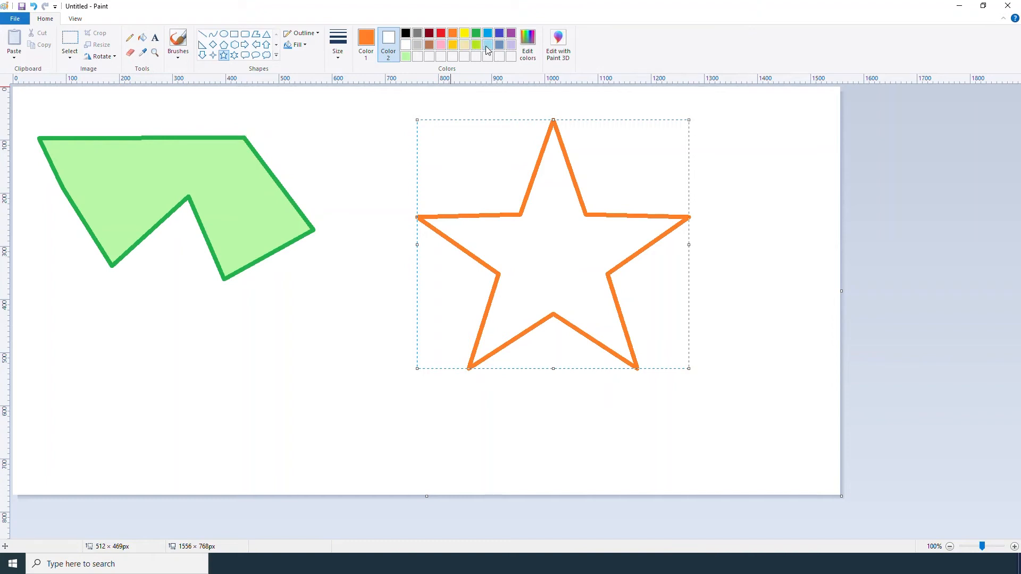
left_click(489, 48)
left_click(305, 48)
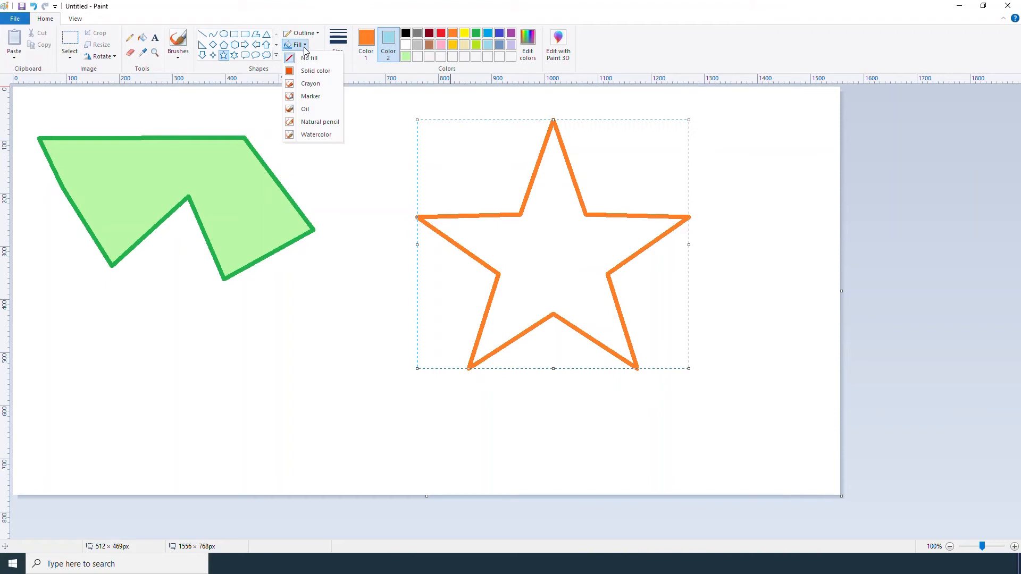
left_click(310, 70)
left_click_drag(524, 234, 536, 227)
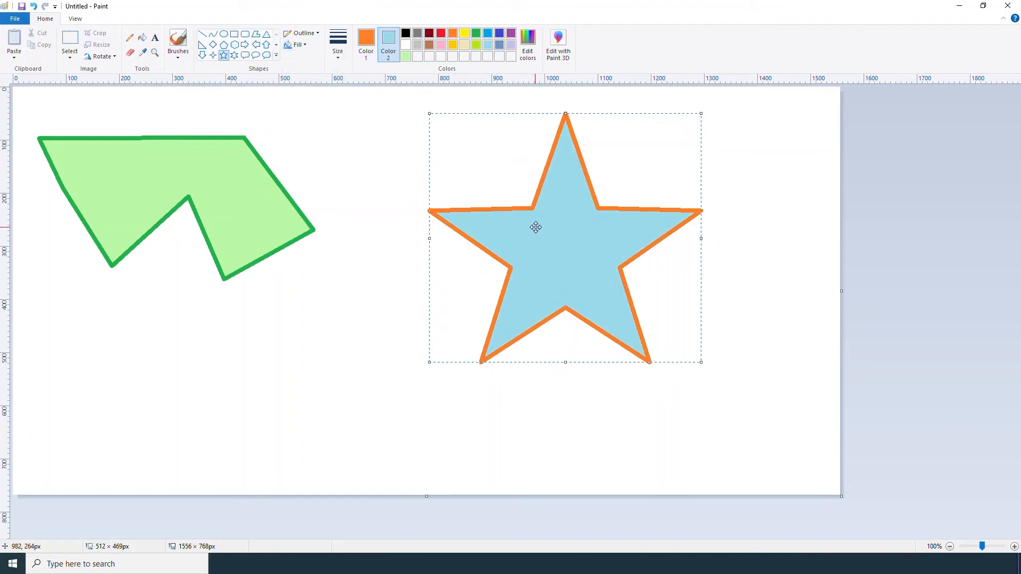
left_click(335, 347)
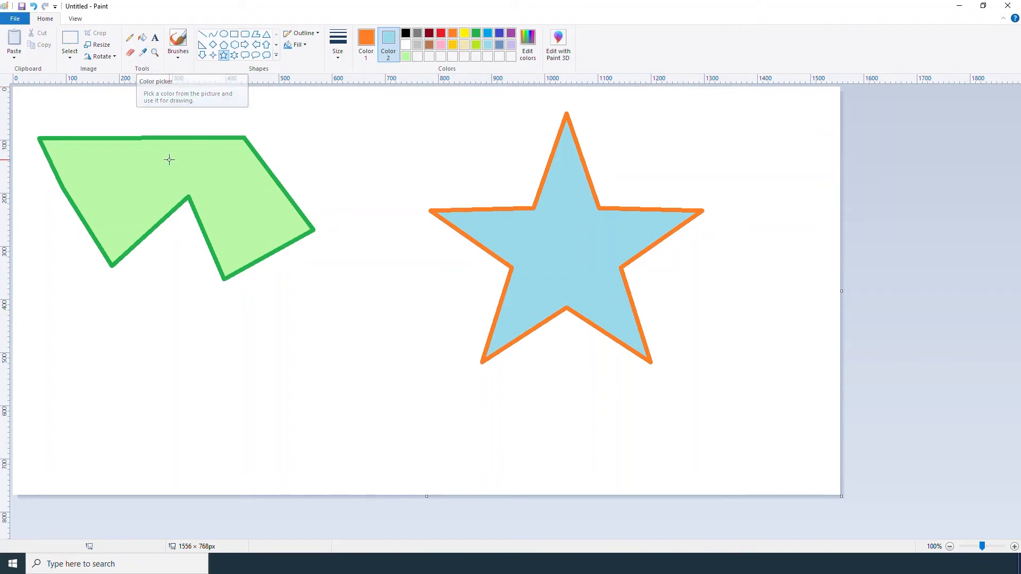
Sample the polygon's light green to refill the star with it, and sample the polygon's dark green outline as Color 2
left_click(142, 52)
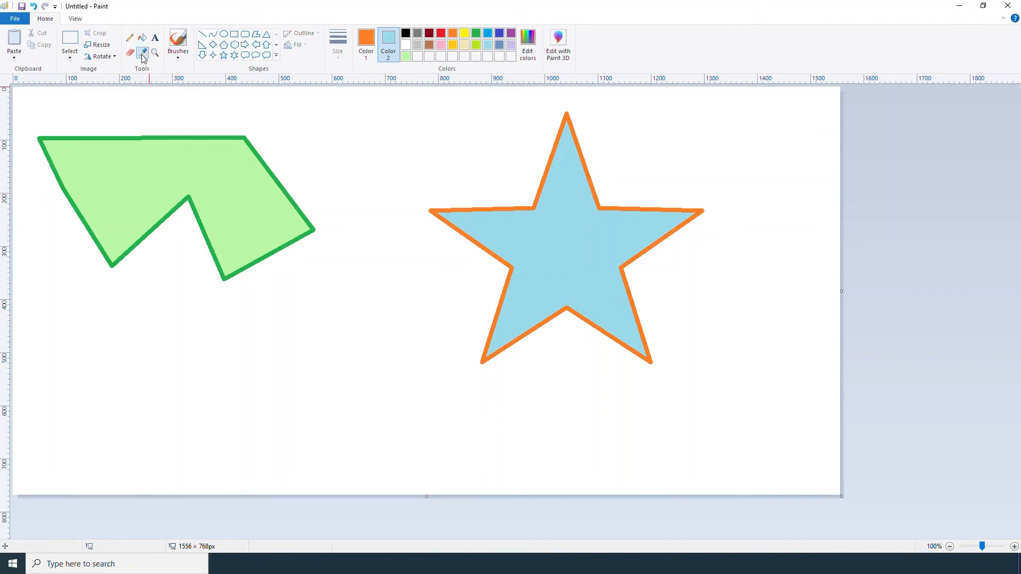
left_click(200, 162)
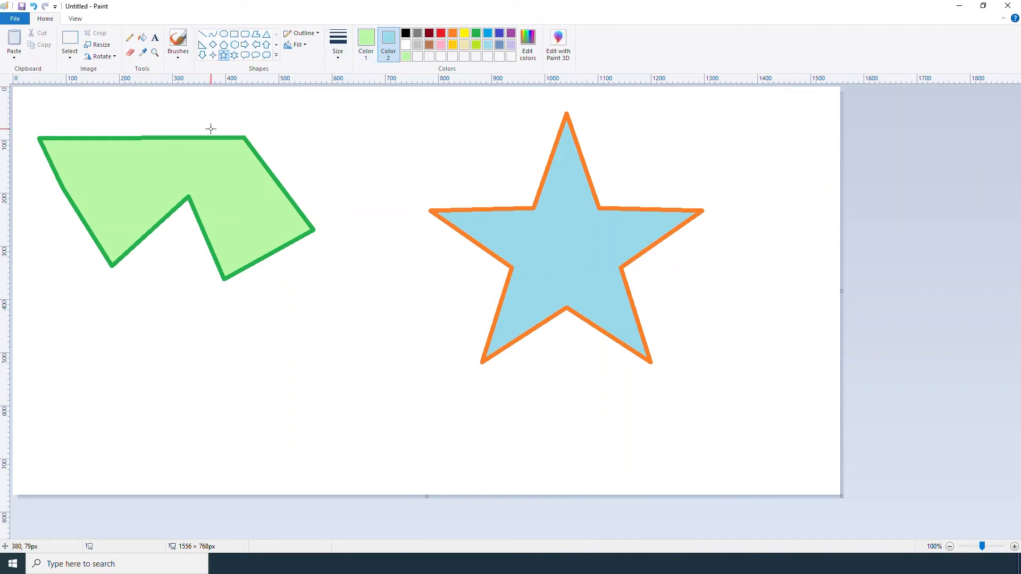
left_click(142, 38)
left_click(571, 236)
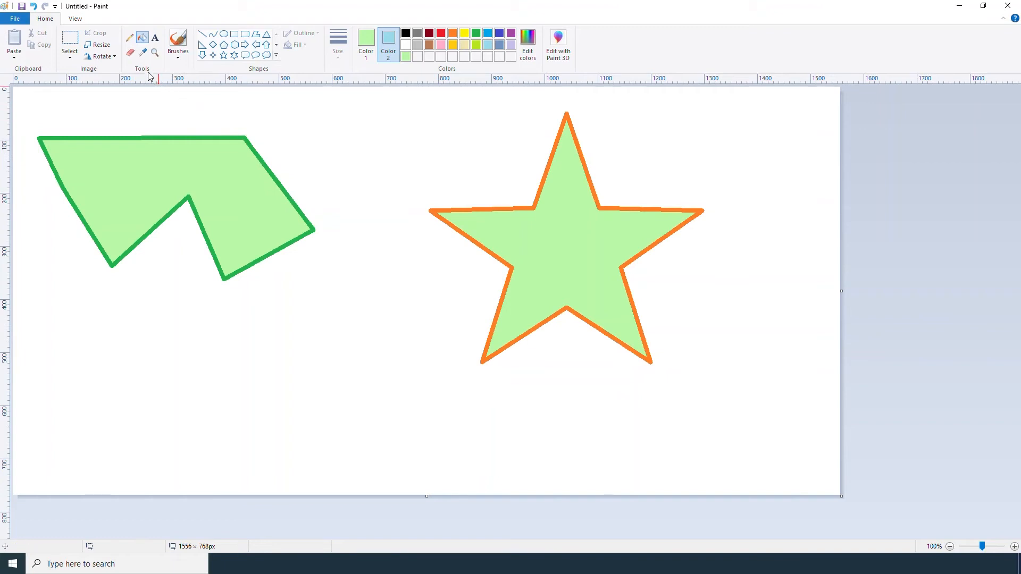
left_click(143, 53)
right_click(243, 136)
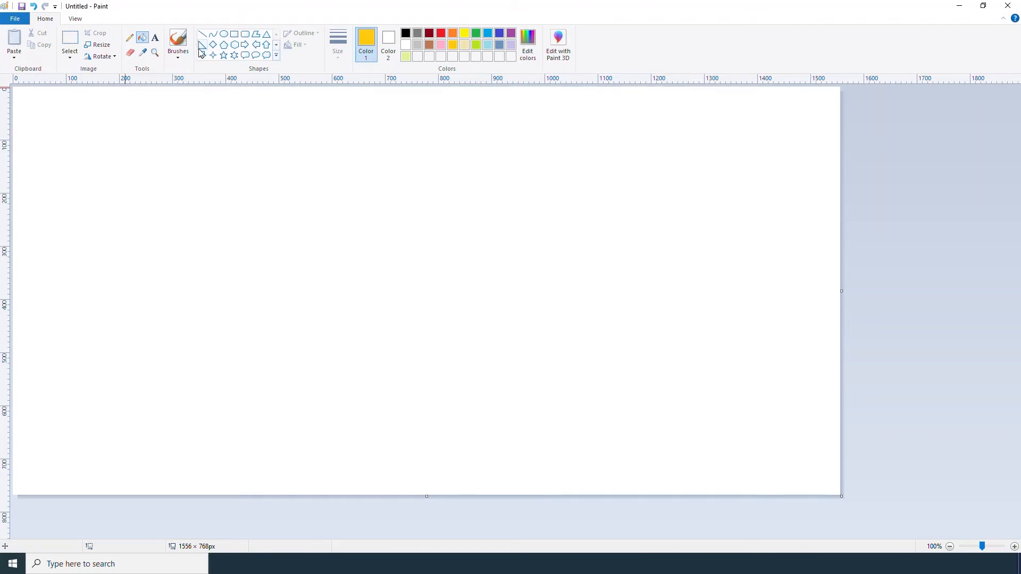
Draw a gold right triangle about 445 × 326 px with the thickest outline, and shift it slightly to the right
left_click(201, 45)
left_click_drag(65, 132, 301, 304)
left_click(338, 45)
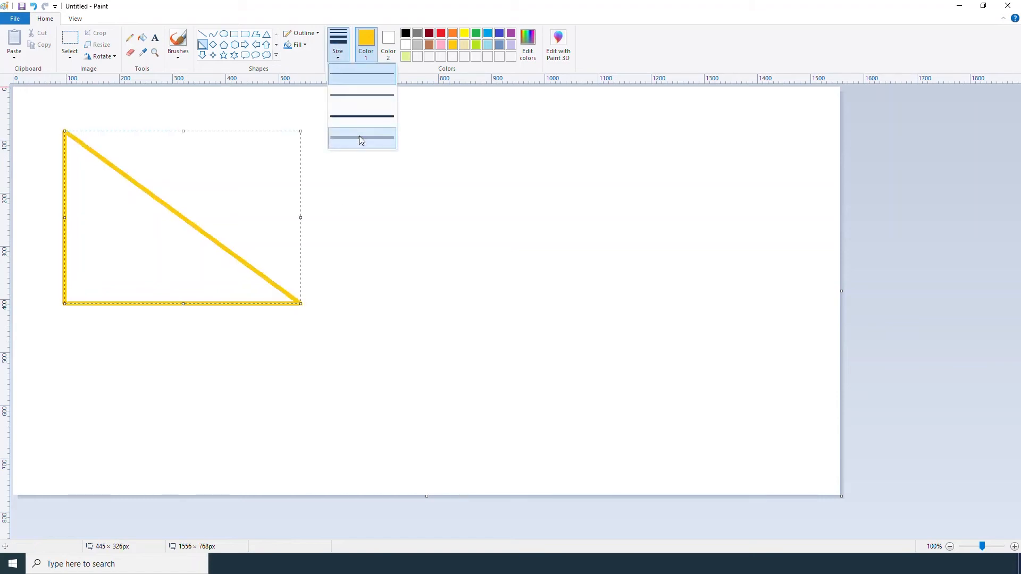
left_click(360, 139)
left_click_drag(220, 213, 227, 213)
left_click(384, 246)
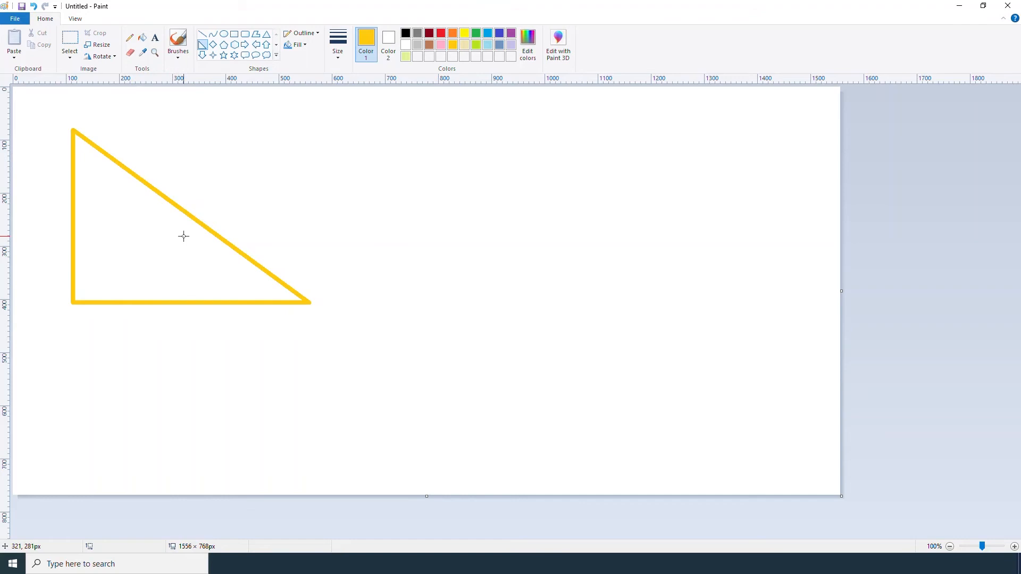
Enclose the triangle in a rectangular selection about 498 × 395 px and move it to the canvas's right side
left_click(75, 45)
left_click_drag(56, 123, 321, 331)
left_click_drag(142, 237, 647, 253)
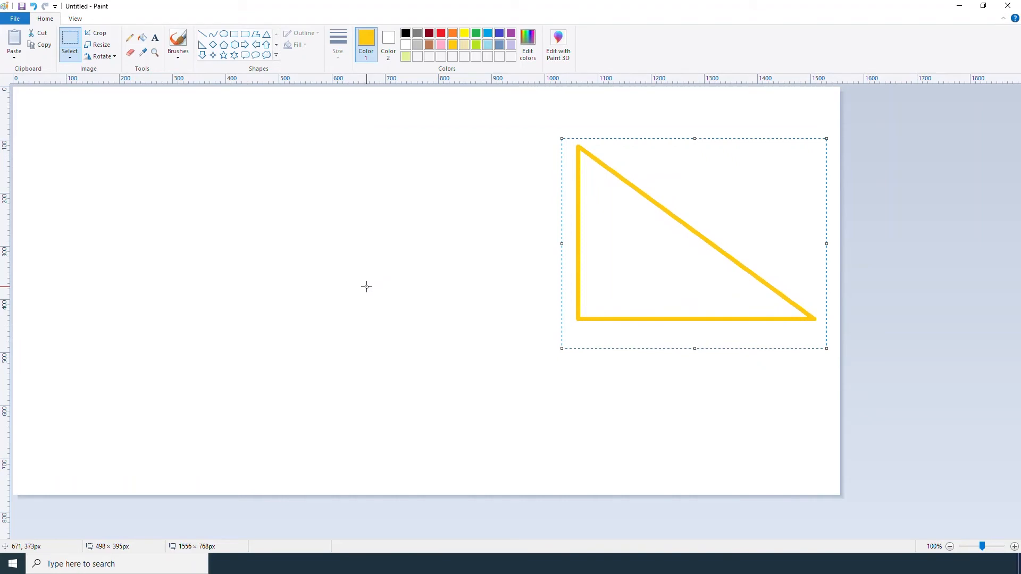
left_click(350, 293)
Reselect the triangle with a rectangular selection, move it back to the canvas's left side, and deselect it
left_click_drag(561, 132, 825, 358)
left_click_drag(744, 305, 209, 327)
left_click(404, 271)
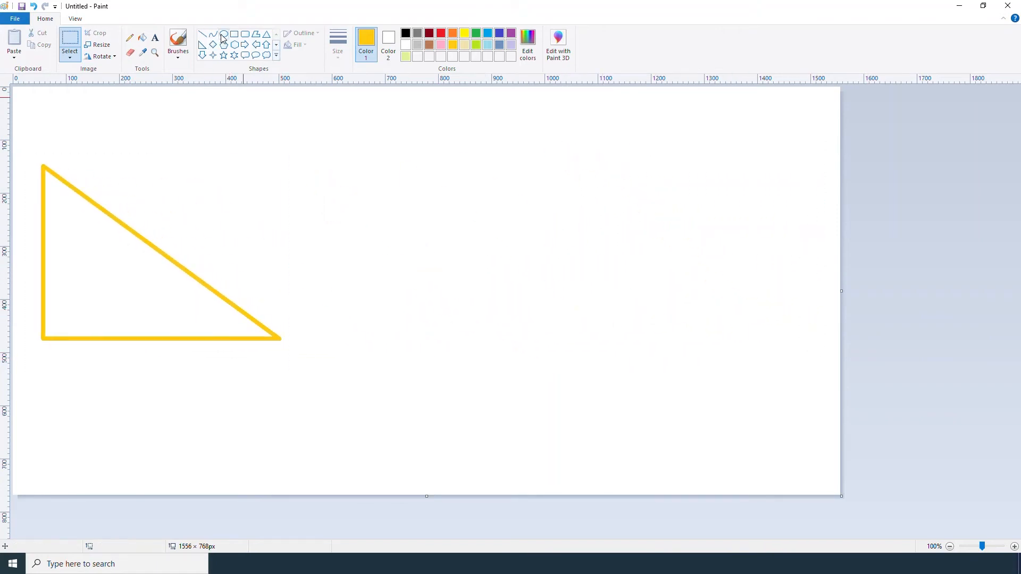
Draw a gold-outlined wide rectangle above and to the right of the triangle, and deselect it
left_click(235, 34)
left_click_drag(184, 136, 429, 235)
left_click(487, 334)
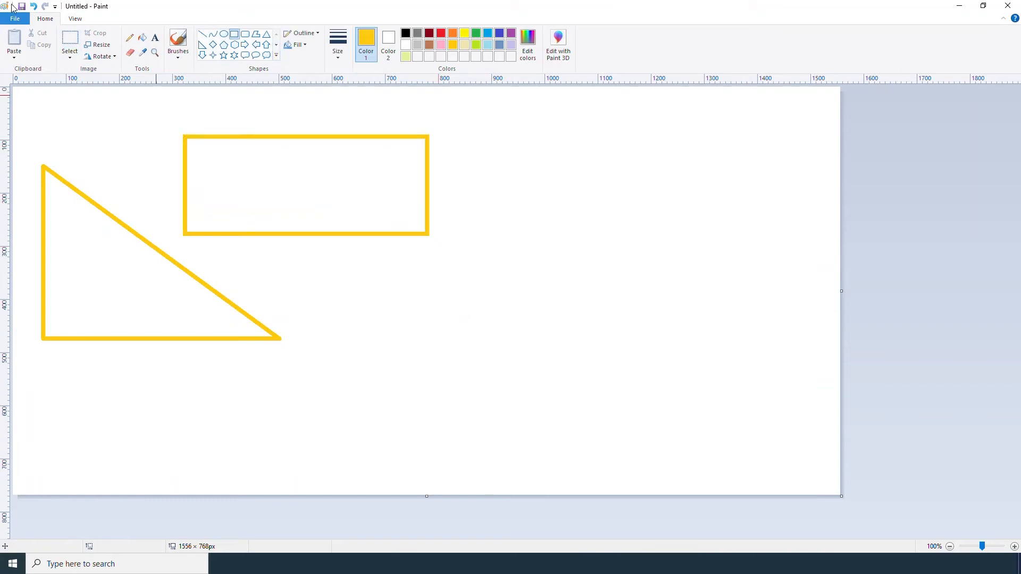
Try to move the triangle to the canvas's right side with a rectangular selection, and undo the move
left_click(67, 38)
left_click_drag(29, 156, 292, 378)
left_click_drag(230, 307, 710, 312)
left_click(98, 145)
left_click(32, 7)
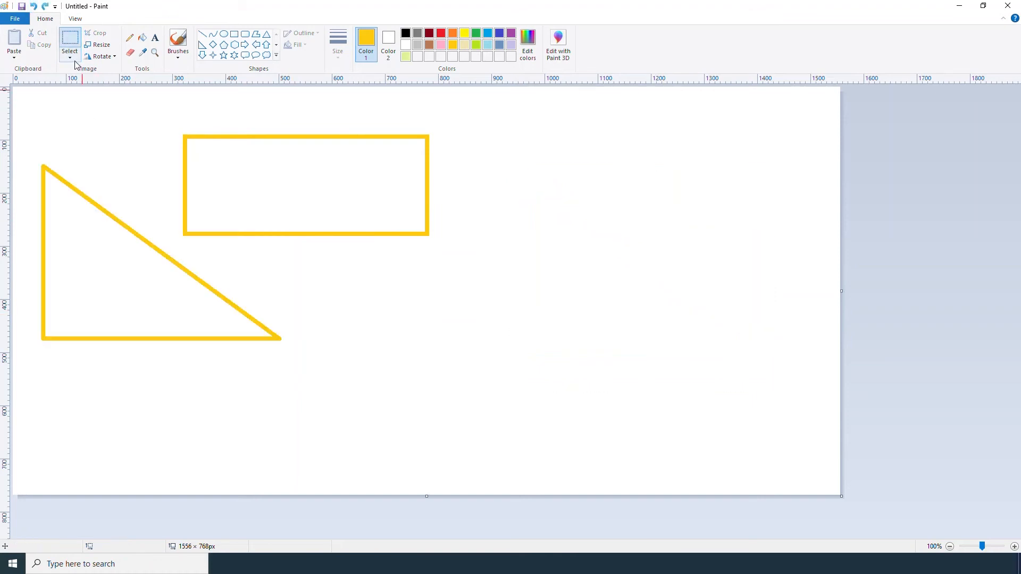
Enclose only the triangle in a free-form selection, move it to the canvas's right side, and undo the move
left_click(71, 58)
left_click(94, 94)
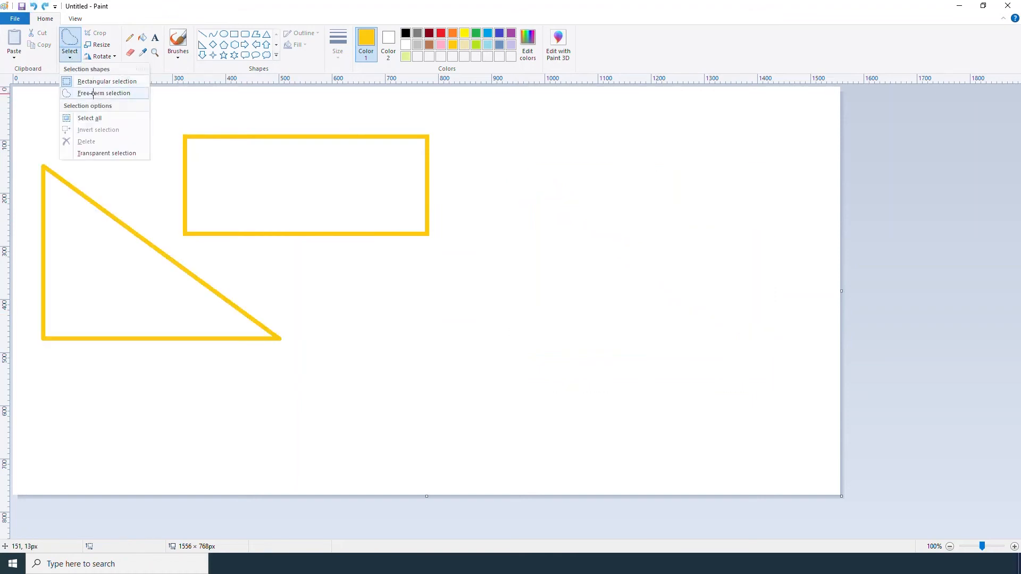
mouse_move(214, 265)
left_mouse_down()
mouse_move(91, 175)
mouse_move(53, 156)
mouse_move(30, 166)
mouse_move(30, 330)
mouse_move(47, 355)
mouse_move(208, 362)
mouse_move(294, 352)
mouse_move(289, 326)
mouse_move(205, 265)
left_mouse_up()
left_click_drag(134, 278, 644, 259)
left_click(474, 375)
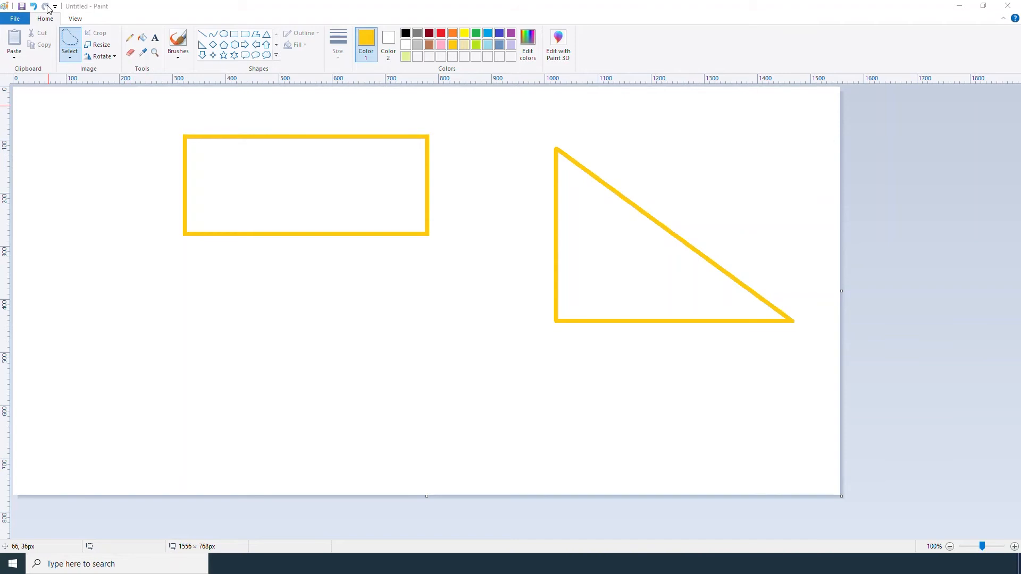
left_click(33, 6)
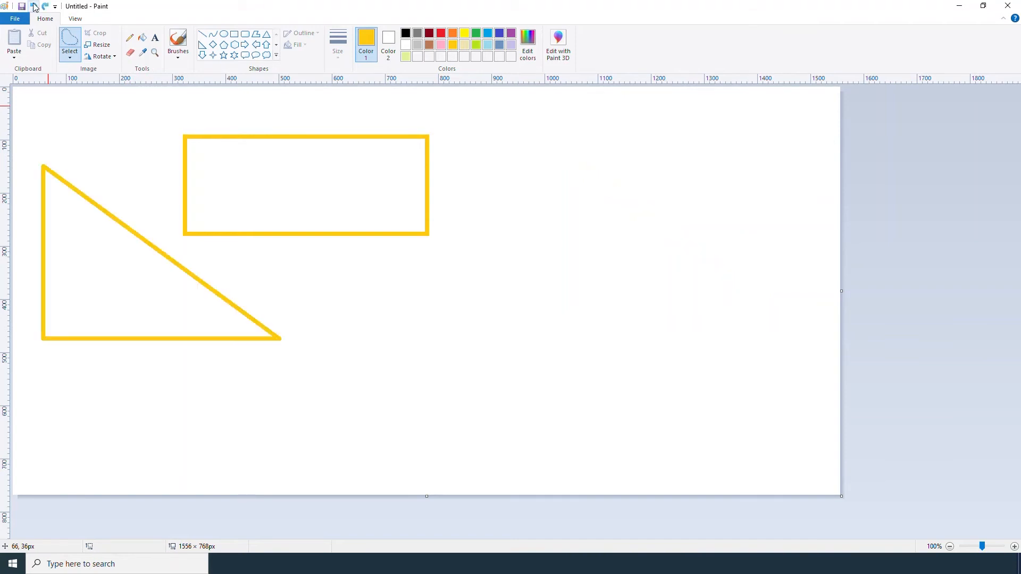
Select the whole canvas, move both shapes down and to the right, and return them to roughly their original place
left_click(70, 57)
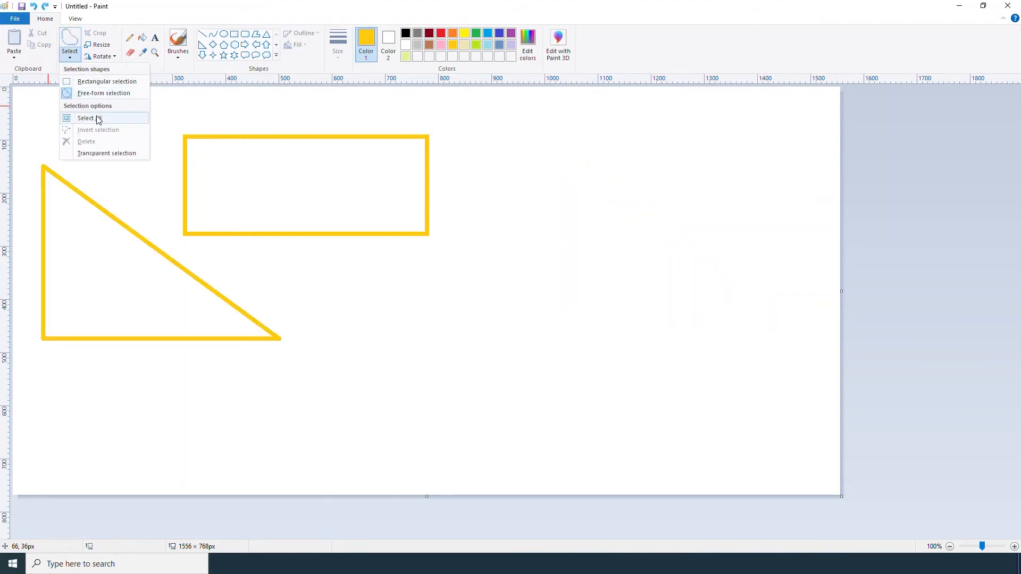
left_click(113, 119)
mouse_move(155, 213)
left_mouse_down()
mouse_move(181, 262)
mouse_move(260, 228)
mouse_move(339, 265)
left_mouse_up()
mouse_move(430, 288)
left_mouse_down()
mouse_move(365, 273)
mouse_move(280, 232)
mouse_move(261, 238)
left_mouse_up()
left_click(905, 190)
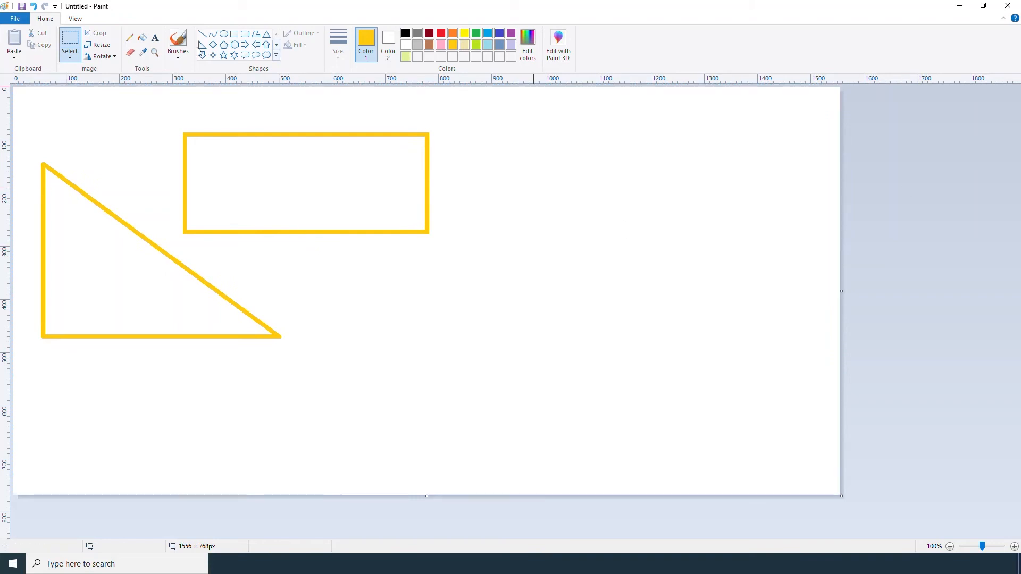
Select the whole canvas, delete its content, and undo the deletion
left_click(70, 55)
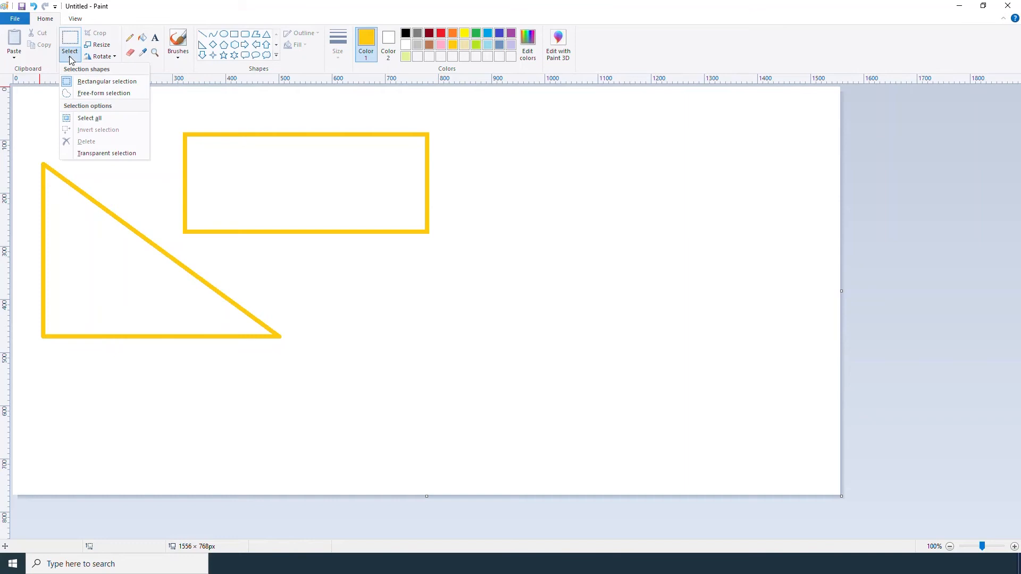
left_click(89, 118)
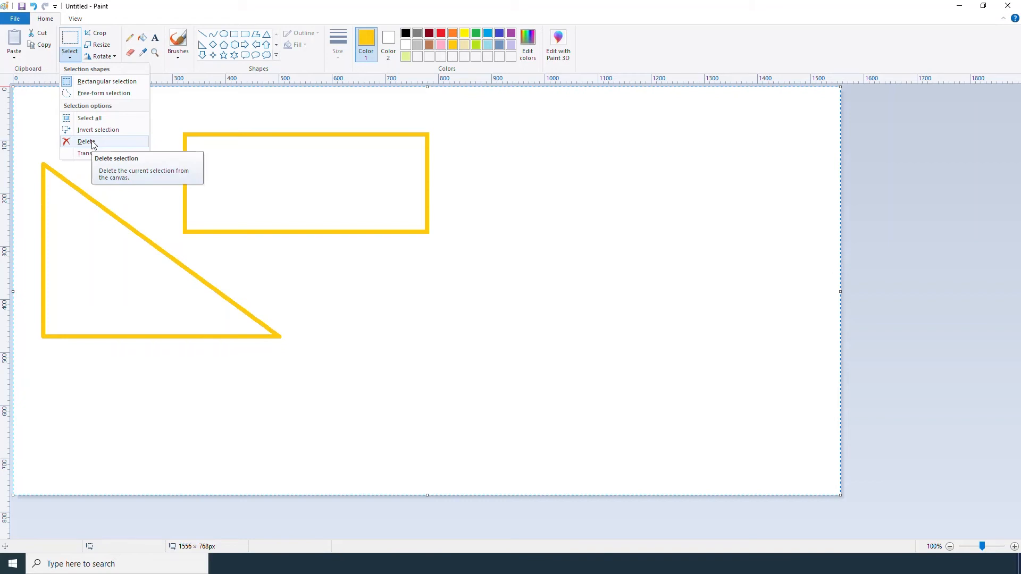
left_click(93, 142)
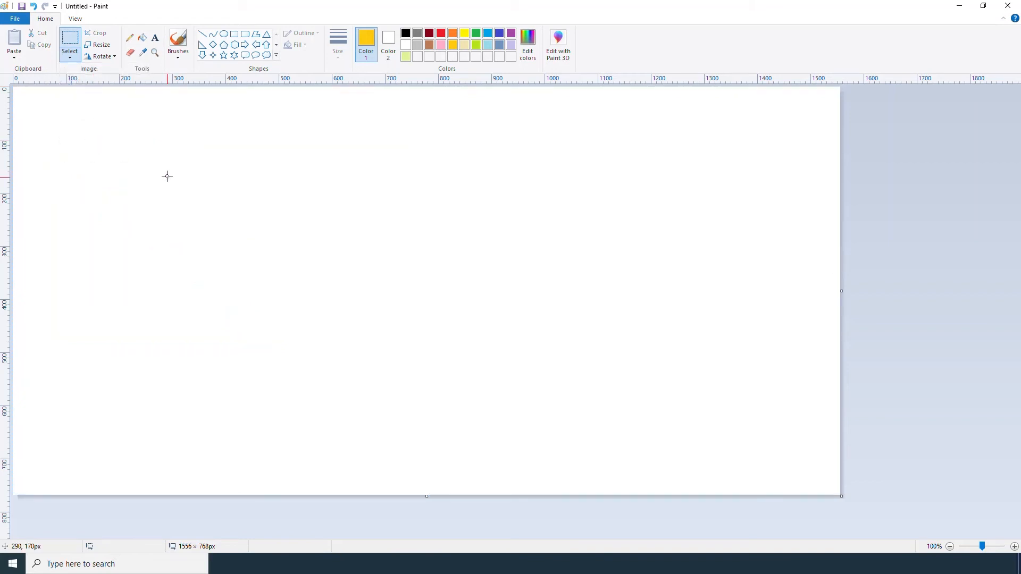
left_click(34, 8)
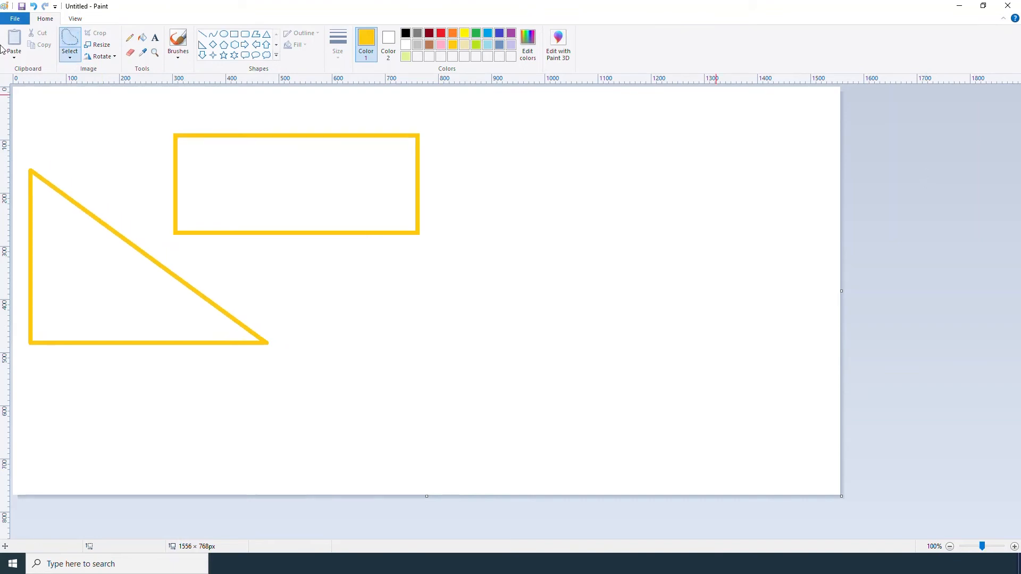
Fill the canvas background around the triangle and rectangle with the custom light yellow-green color
left_click(142, 37)
left_click(405, 56)
left_click(492, 167)
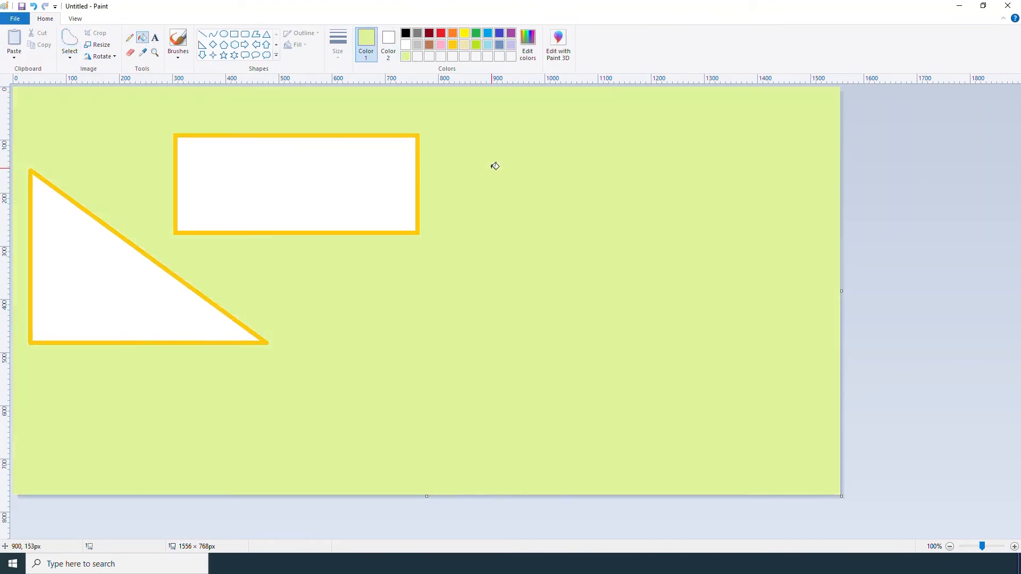
Free-form select the triangle, invert the selection and move it to the right, and undo both that move and the background fill
left_click(69, 43)
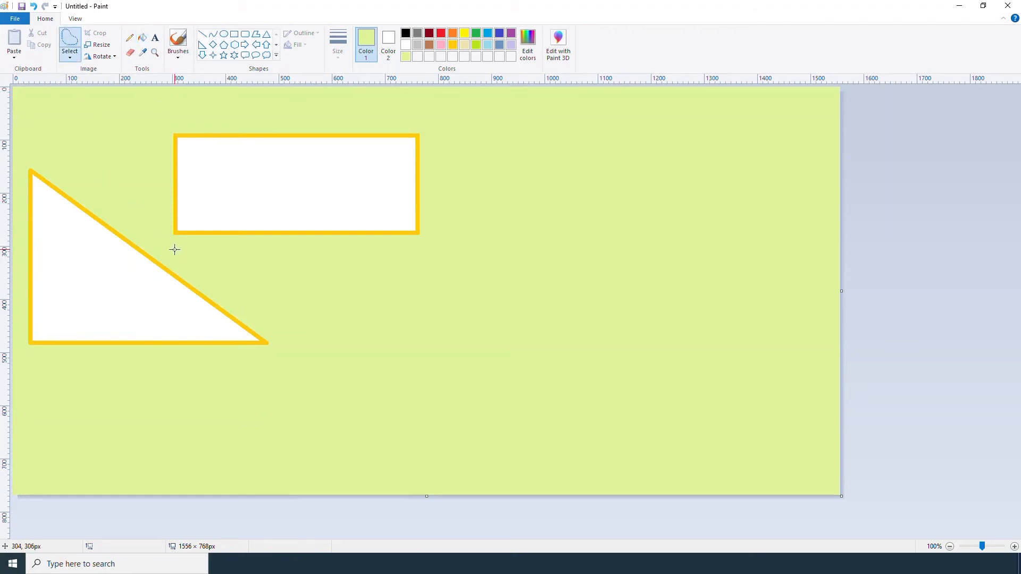
mouse_move(174, 252)
left_mouse_down()
mouse_move(47, 158)
mouse_move(30, 157)
mouse_move(20, 165)
mouse_move(23, 346)
mouse_move(39, 359)
mouse_move(151, 369)
mouse_move(284, 360)
mouse_move(282, 336)
mouse_move(247, 301)
mouse_move(163, 242)
left_mouse_up()
left_click(70, 56)
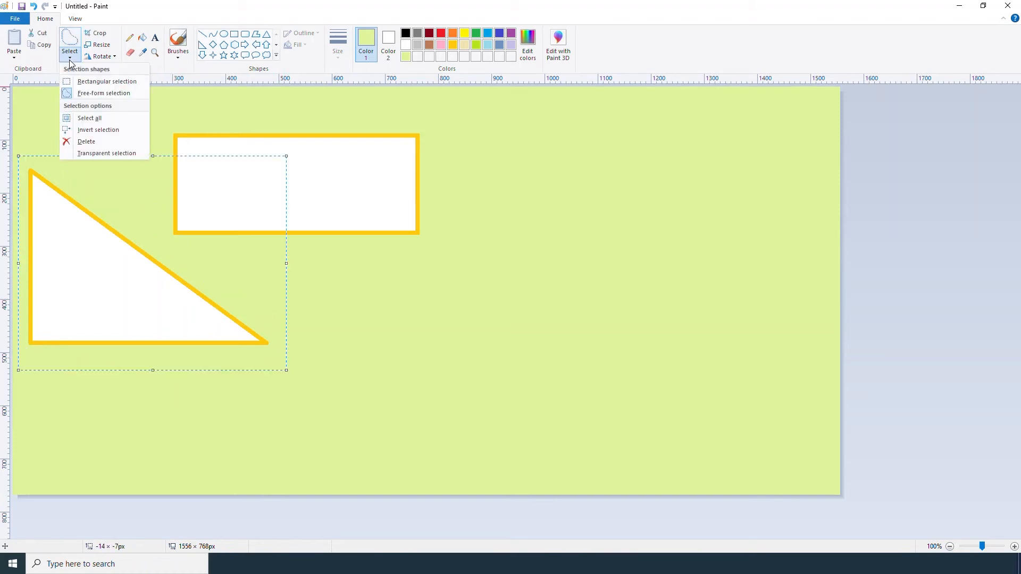
left_click(99, 130)
left_click_drag(306, 164, 606, 167)
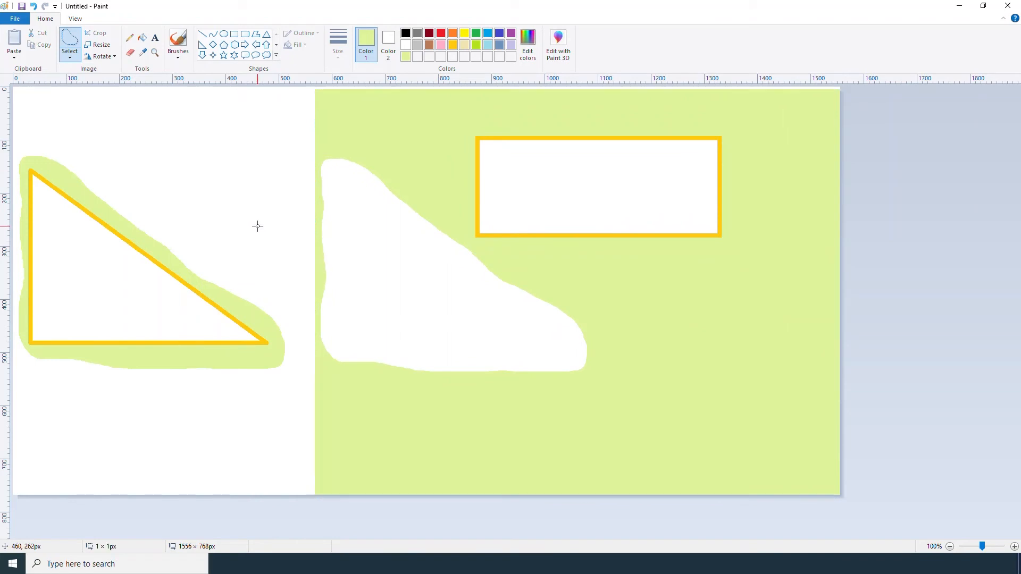
left_click(32, 7)
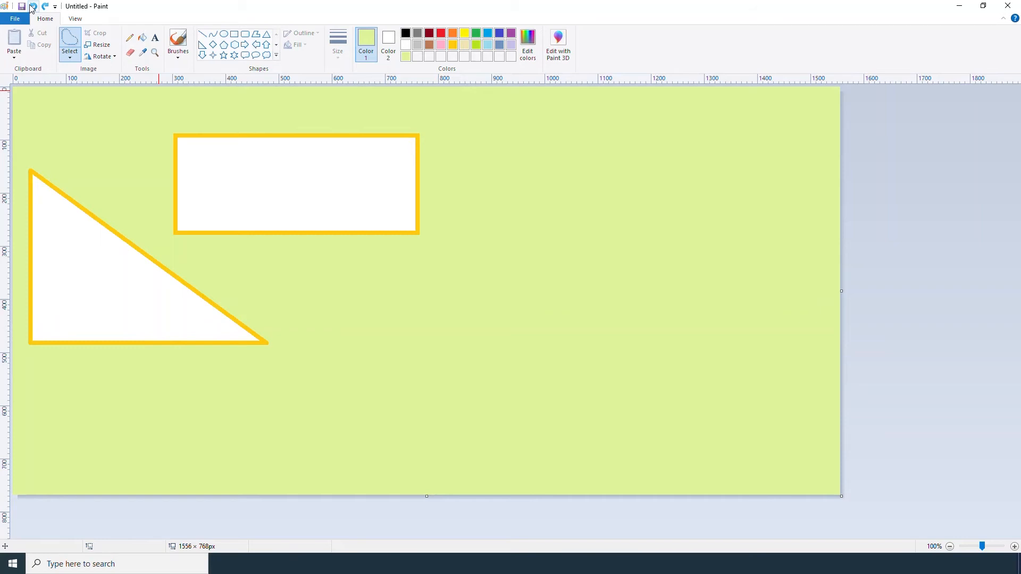
left_click(35, 6)
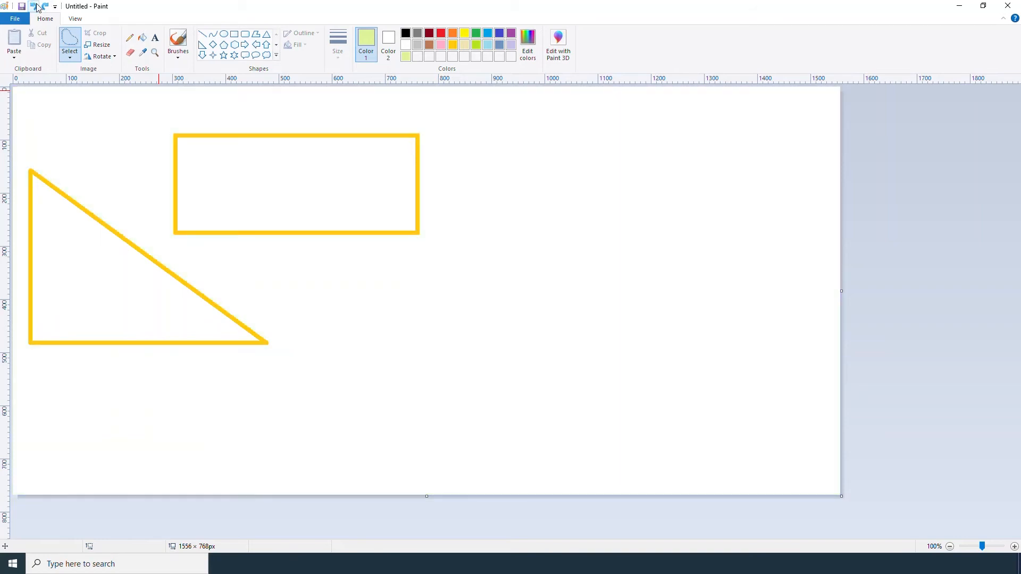
Enclose the gold rectangle in a rectangular selection about 505 × 240 px and delete it
left_click(70, 56)
left_click(81, 82)
left_click_drag(163, 122, 431, 250)
left_click(70, 56)
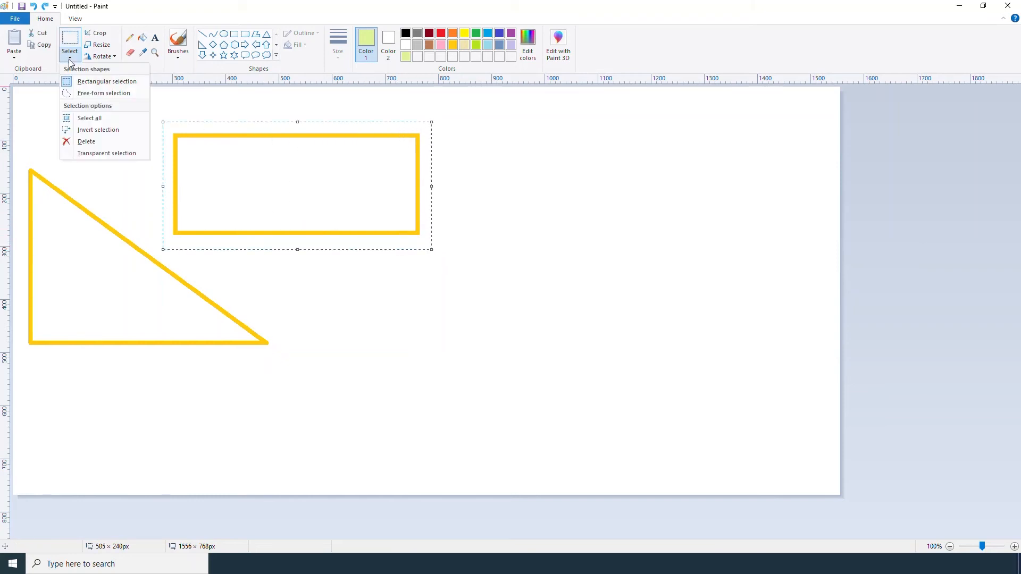
left_click(98, 142)
Enclose the triangle in a rectangular selection about 484 × 373 px and move it toward the middle of the canvas
left_click_drag(25, 168, 282, 366)
left_click_drag(226, 335, 445, 352)
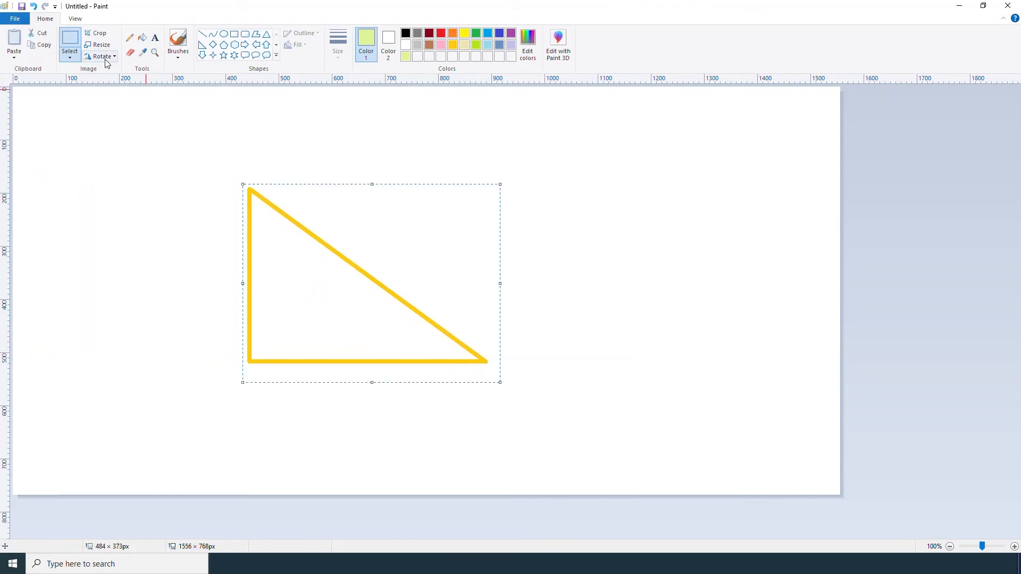
Sample the gold color from the triangle's outline and fill the triangle's interior with it
left_click(434, 139)
left_click(143, 52)
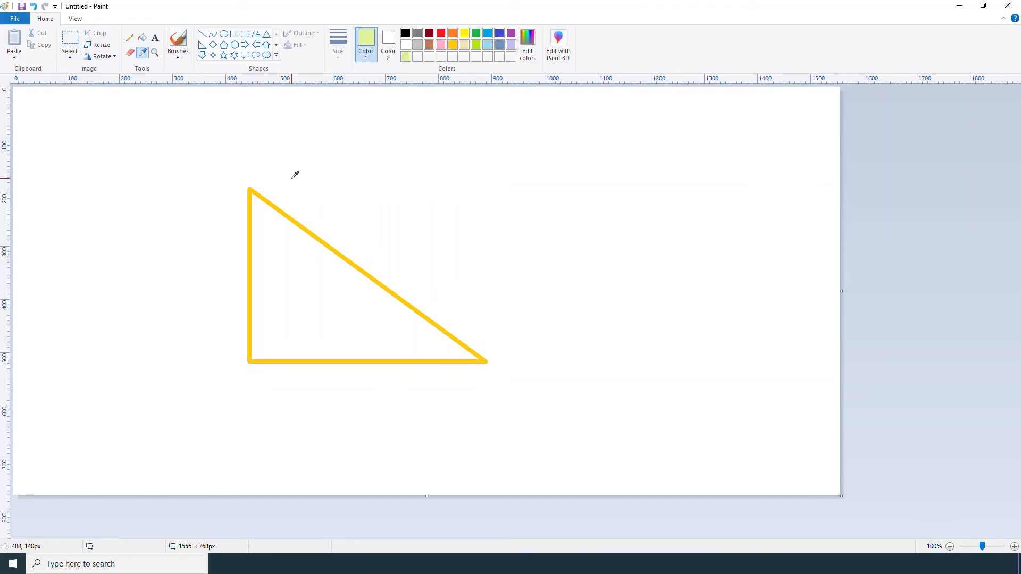
left_click(282, 208)
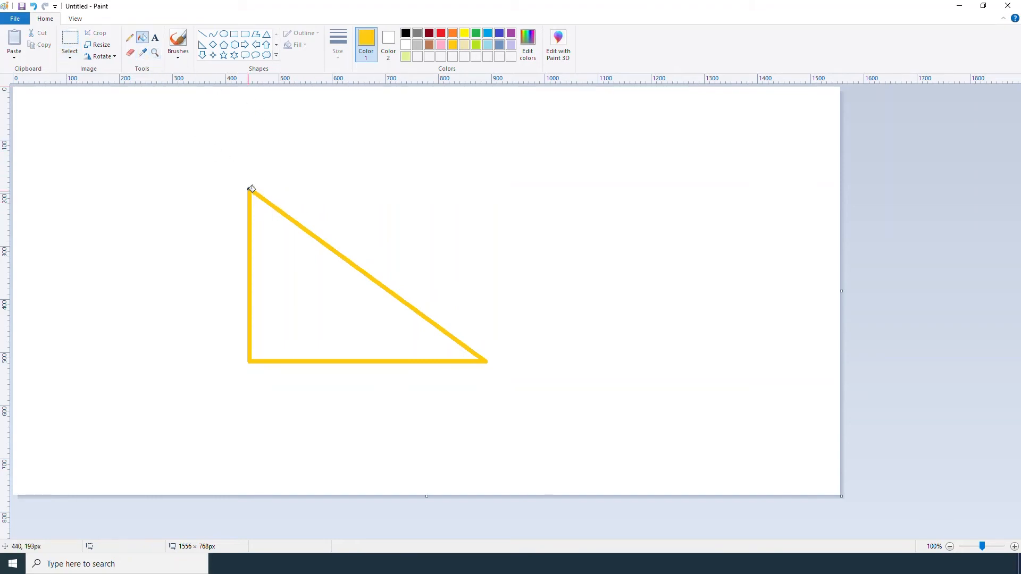
left_click(317, 299)
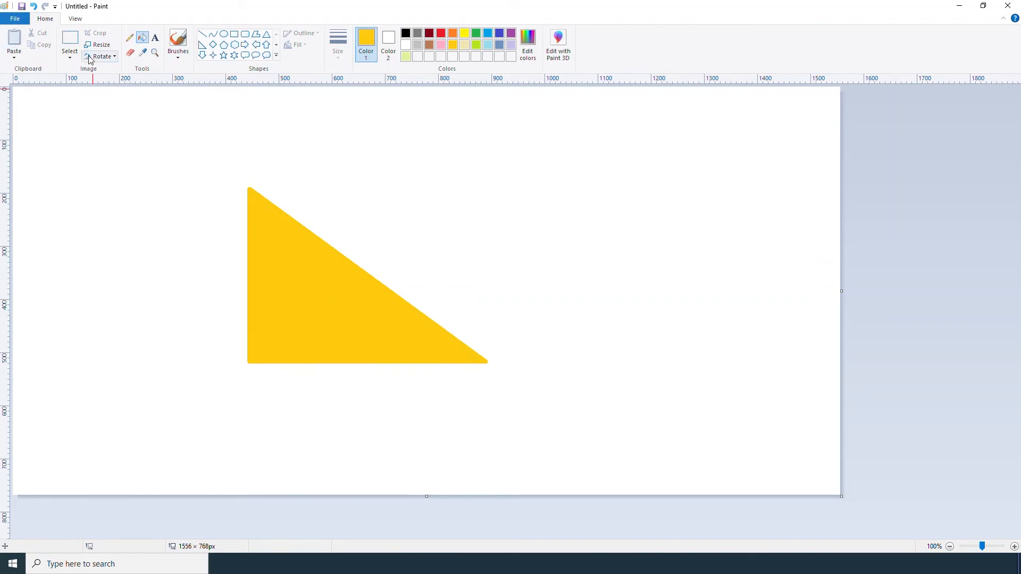
Enclose the gold triangle in a rectangular selection about 503 × 400 px, rotate it right 90° and back left 90°
left_click(72, 56)
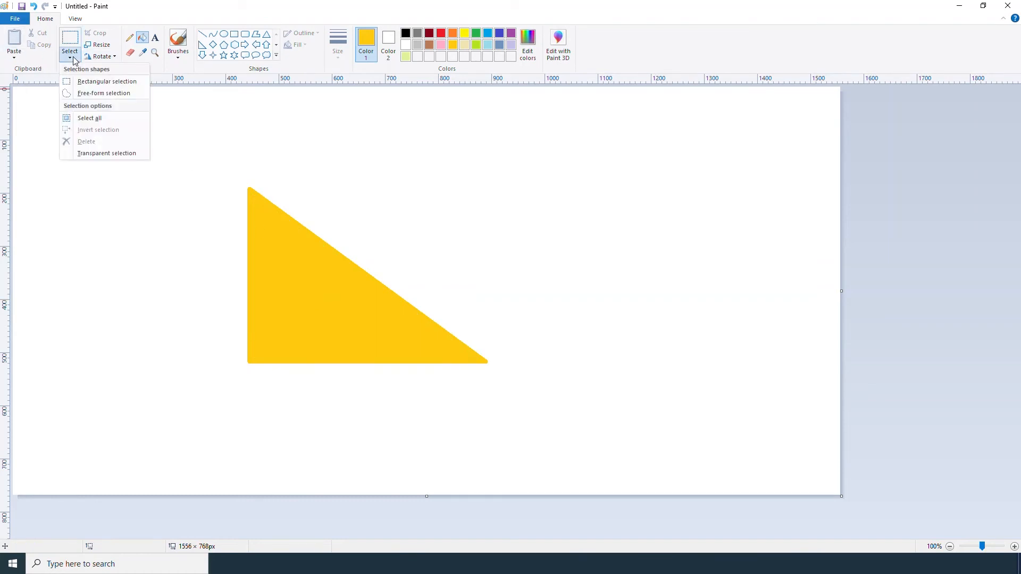
left_click(295, 167)
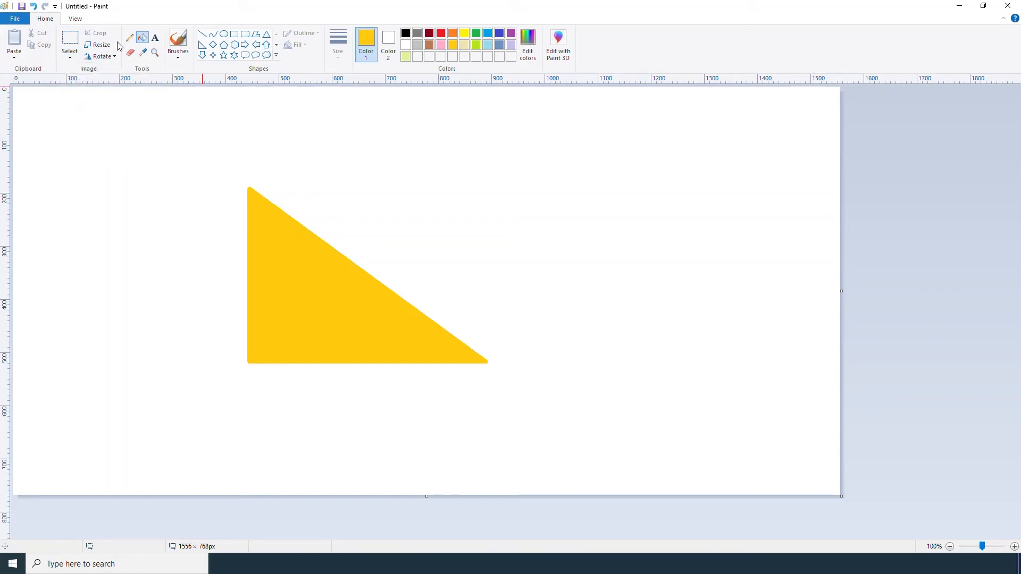
left_click(70, 38)
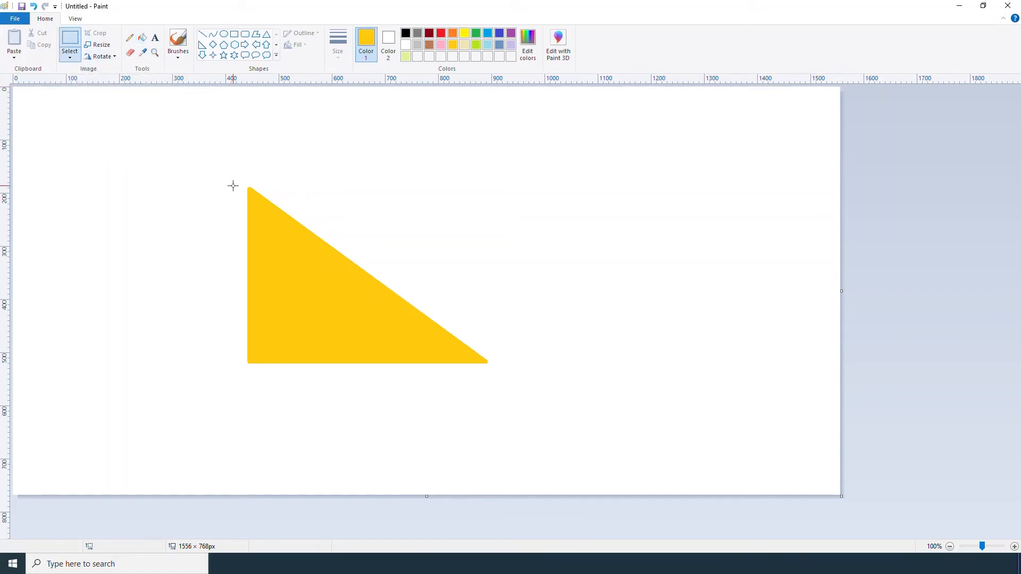
left_click_drag(228, 179, 496, 393)
left_click(113, 59)
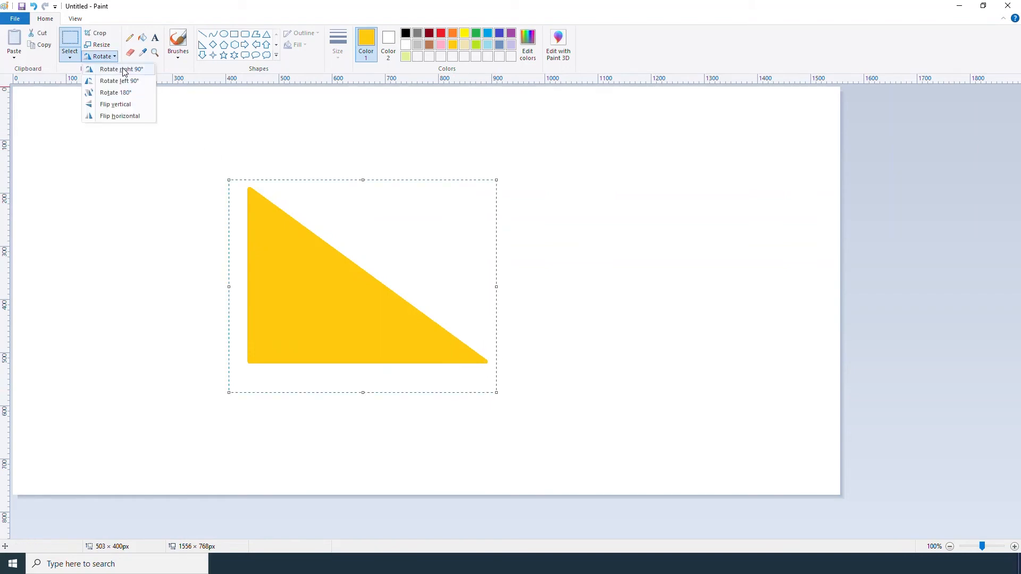
left_click(123, 70)
left_click(101, 56)
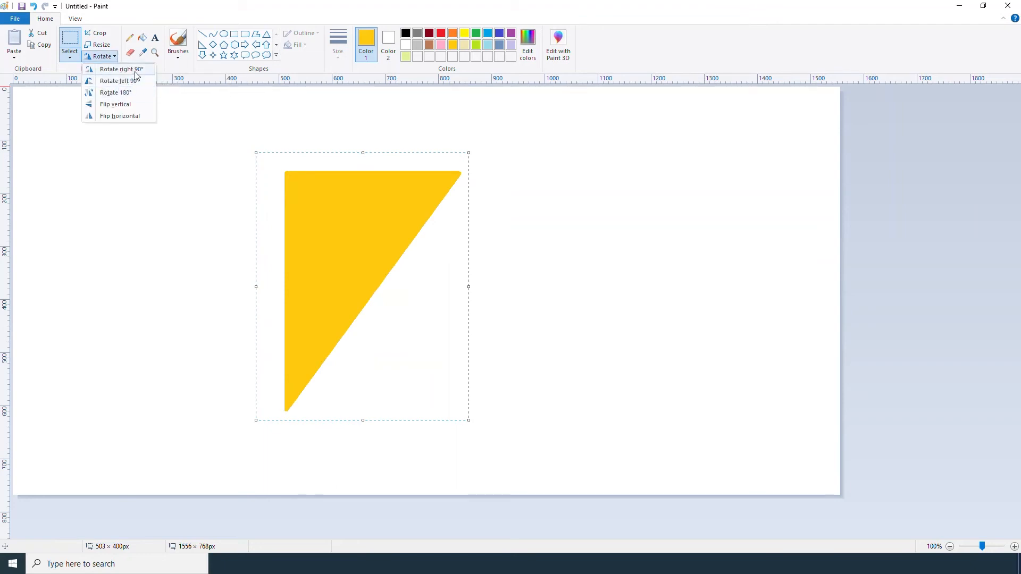
left_click(134, 87)
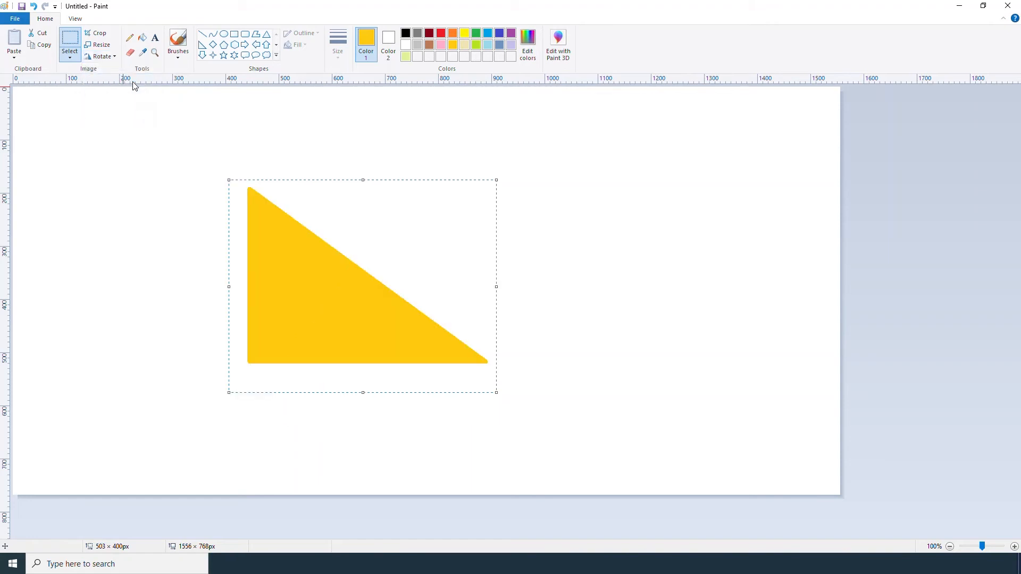
Rotate the selected triangle by 180° and flip it vertically
left_click(114, 56)
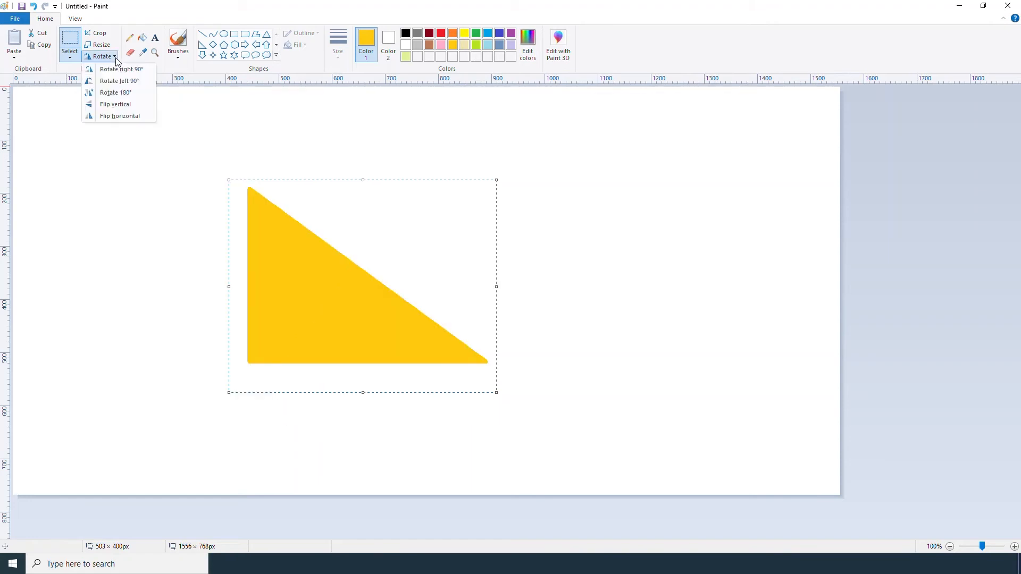
left_click(133, 94)
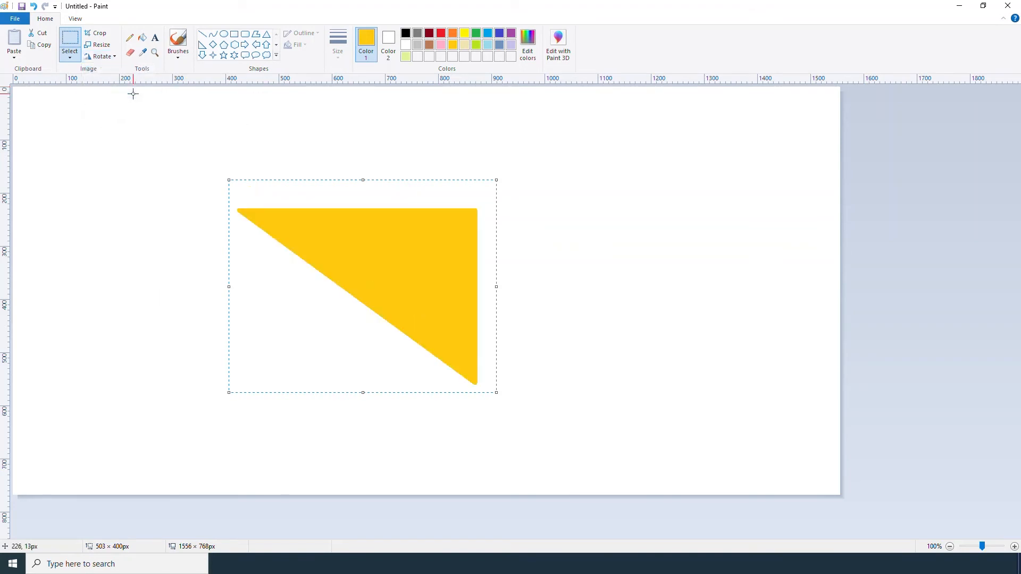
left_click(113, 58)
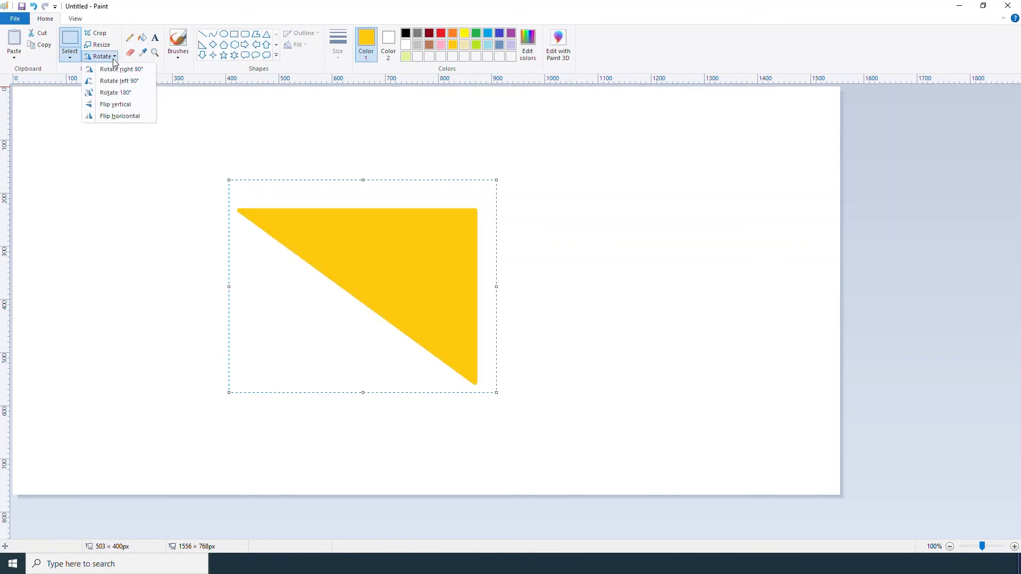
left_click(130, 107)
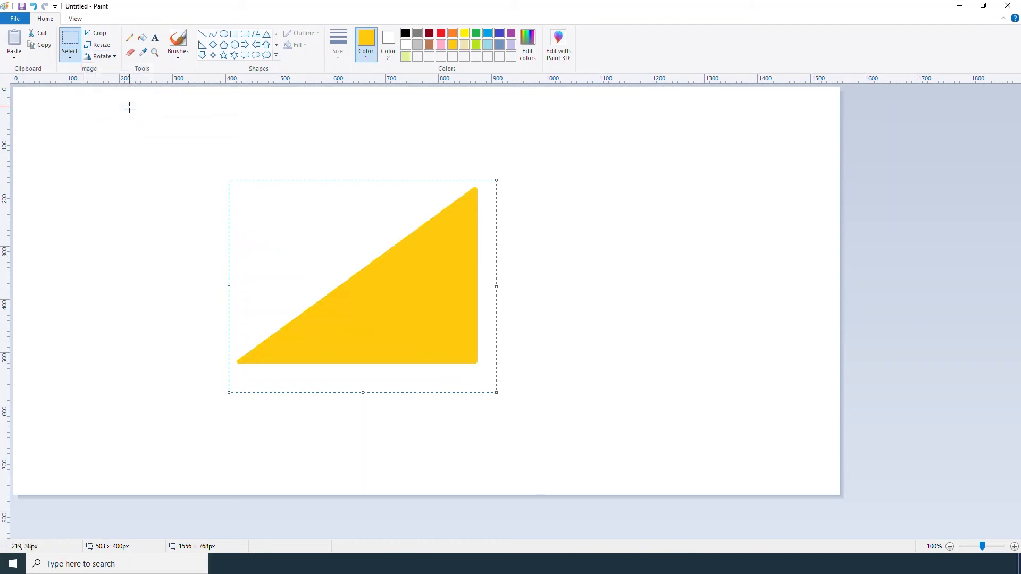
Flip the selected triangle horizontally and move it toward the left part of the canvas
left_click(113, 57)
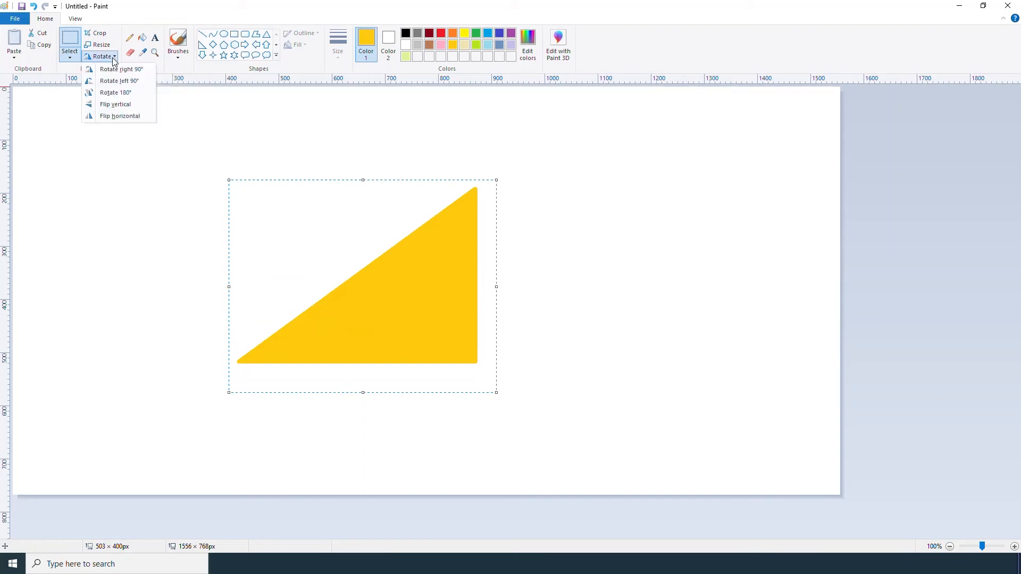
left_click(126, 118)
left_click_drag(282, 244, 258, 240)
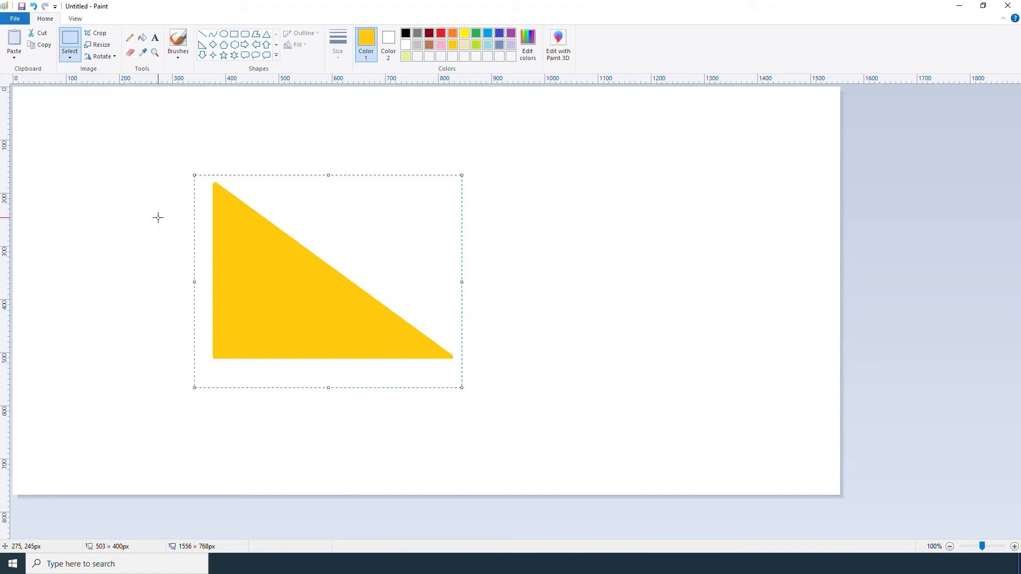
left_click_drag(291, 280, 213, 295)
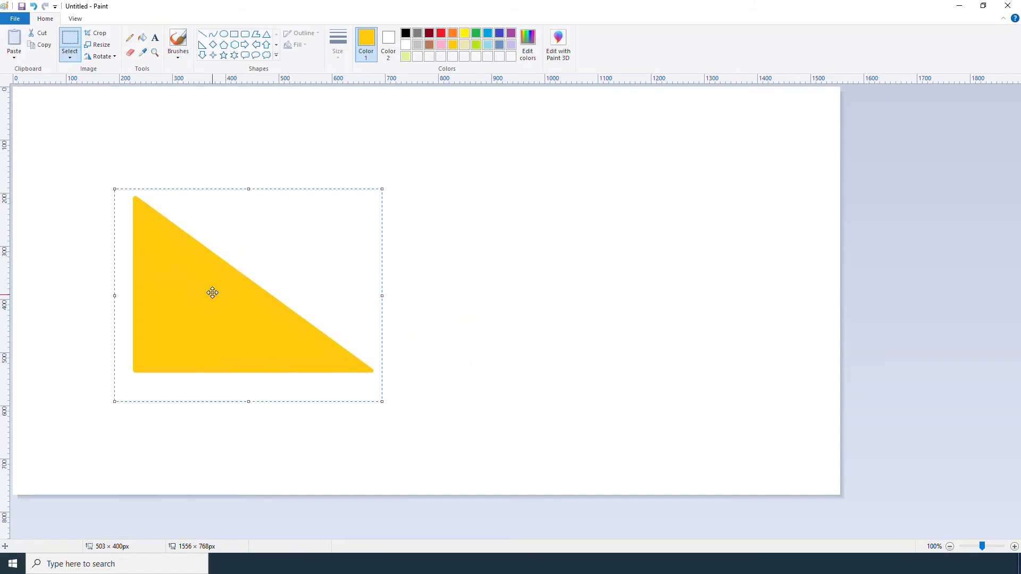
Try enlarging and horizontally skewing the selected triangle, reposition the result, and undo these changes
left_click(107, 50)
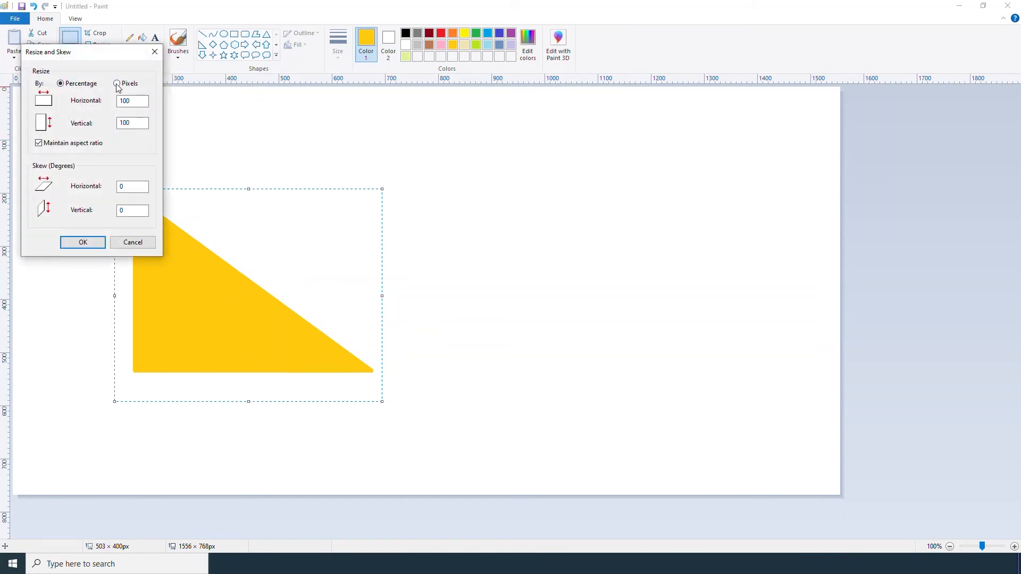
left_click(134, 101)
type("8")
left_click(95, 246)
left_click_drag(210, 280, 230, 232)
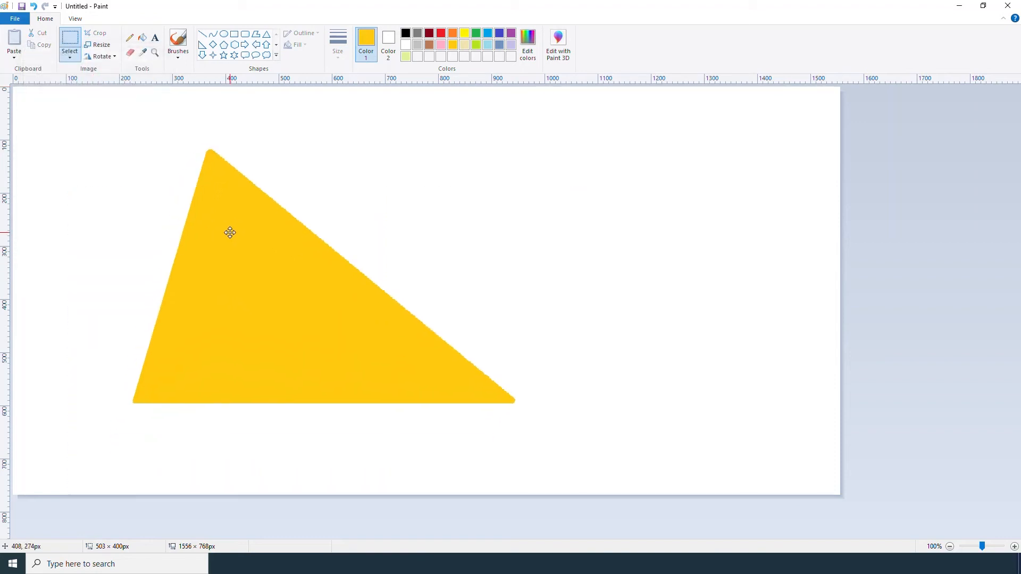
left_click_drag(249, 270, 194, 270)
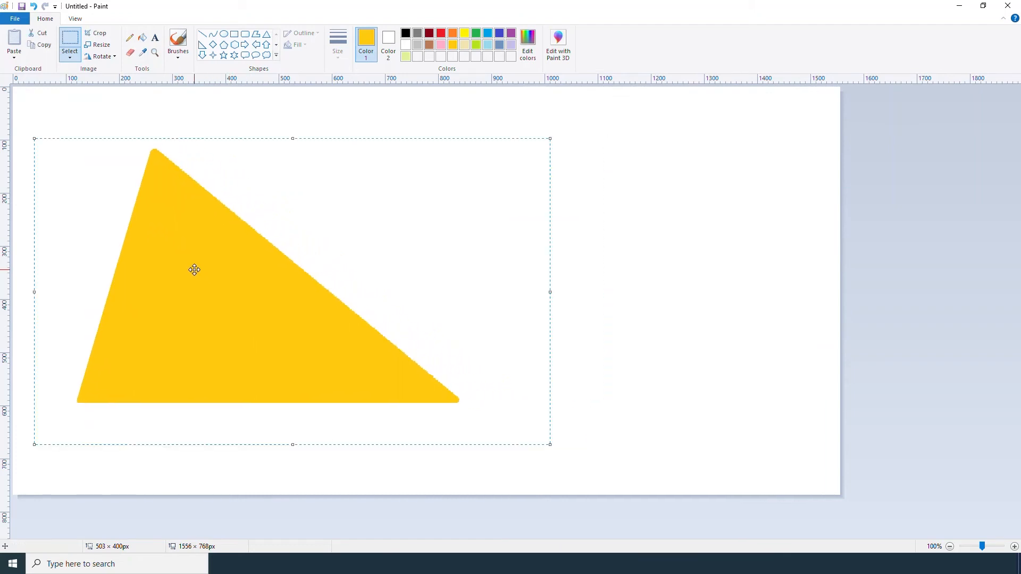
key("ctrl+z")
Enclose the triangle in a rectangular selection about 580 × 456 px and move it farther left on the canvas
left_click_drag(220, 176, 528, 419)
left_click_drag(348, 344, 310, 341)
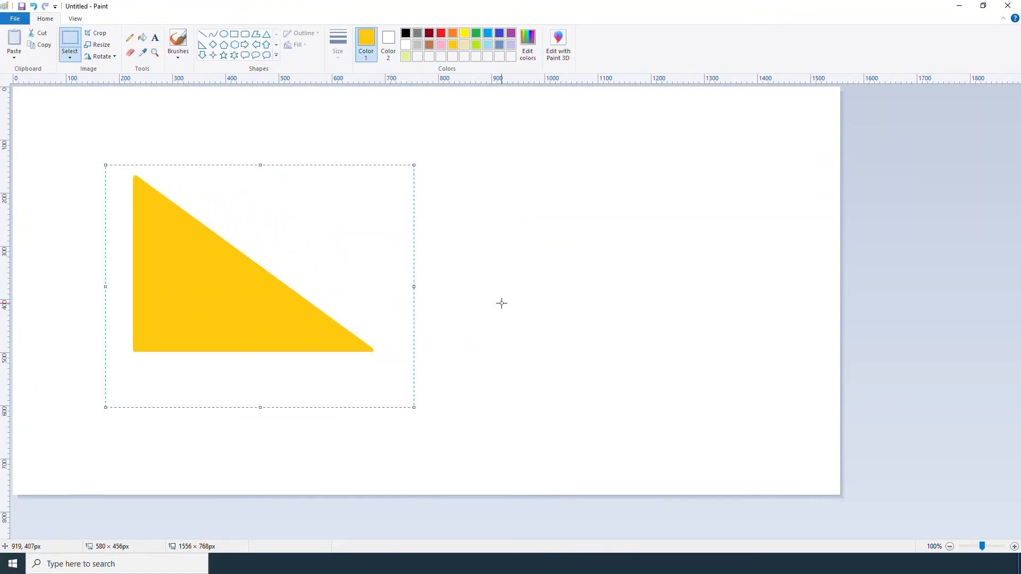
left_click_drag(276, 324, 228, 319)
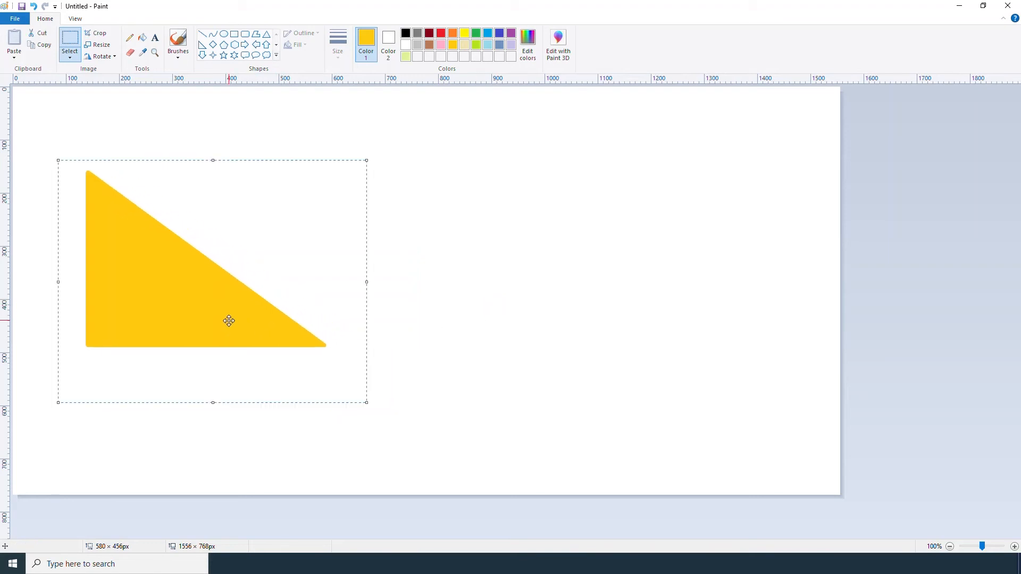
Crop the image to the triangle selection and undo the crop
left_click(100, 37)
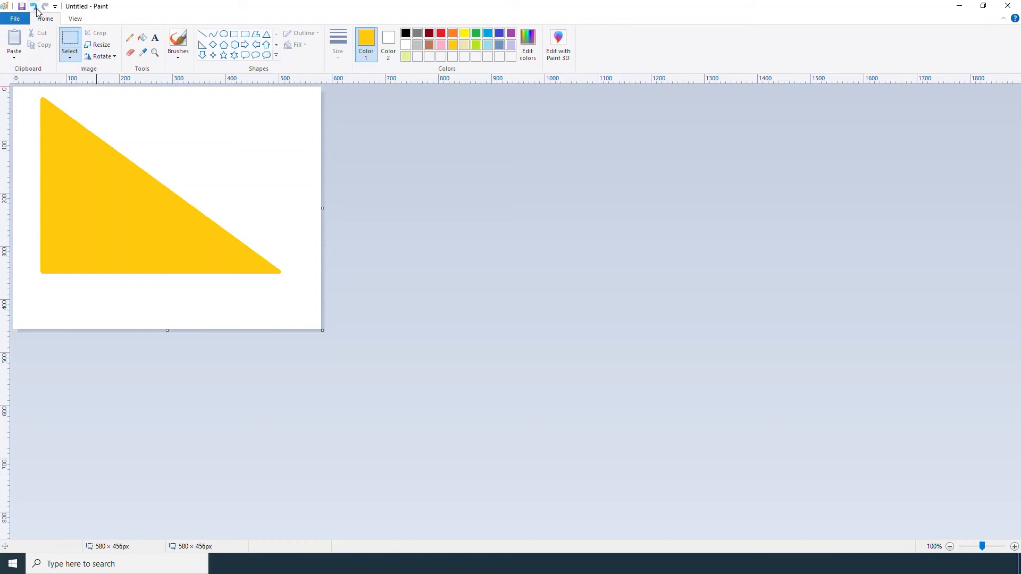
left_click(34, 6)
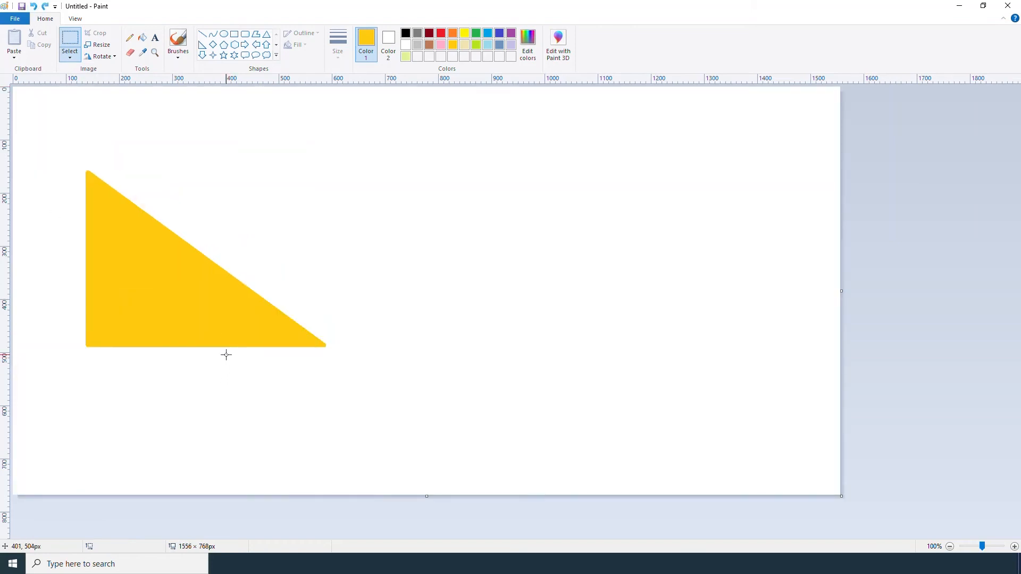
Copy the triangle with a rectangular selection about 489 × 389 px and paste a duplicate to the right of the original
left_click_drag(73, 163, 333, 368)
right_click(267, 278)
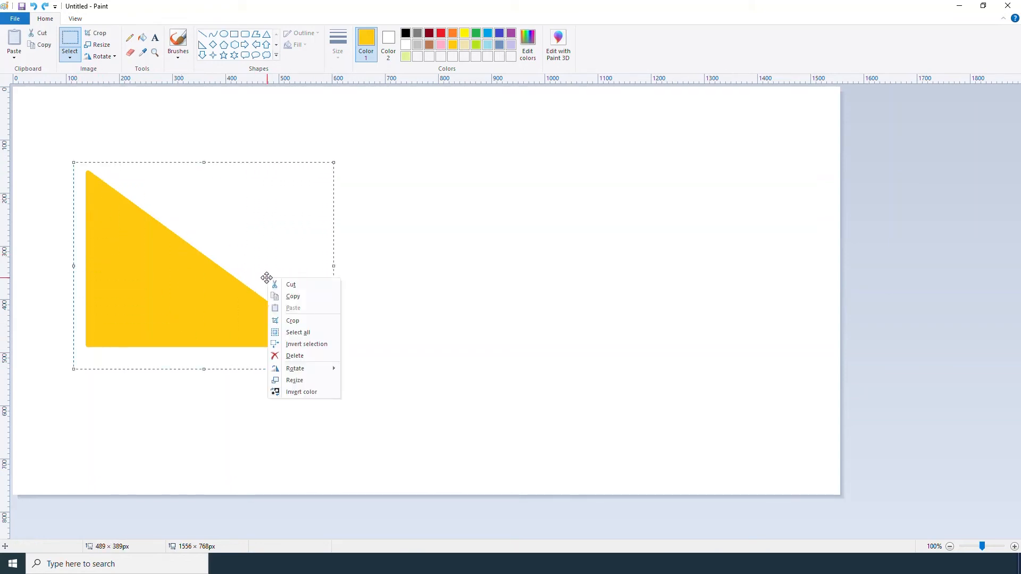
left_click(298, 301)
left_click(437, 288)
left_click_drag(439, 217, 479, 260)
right_click(461, 247)
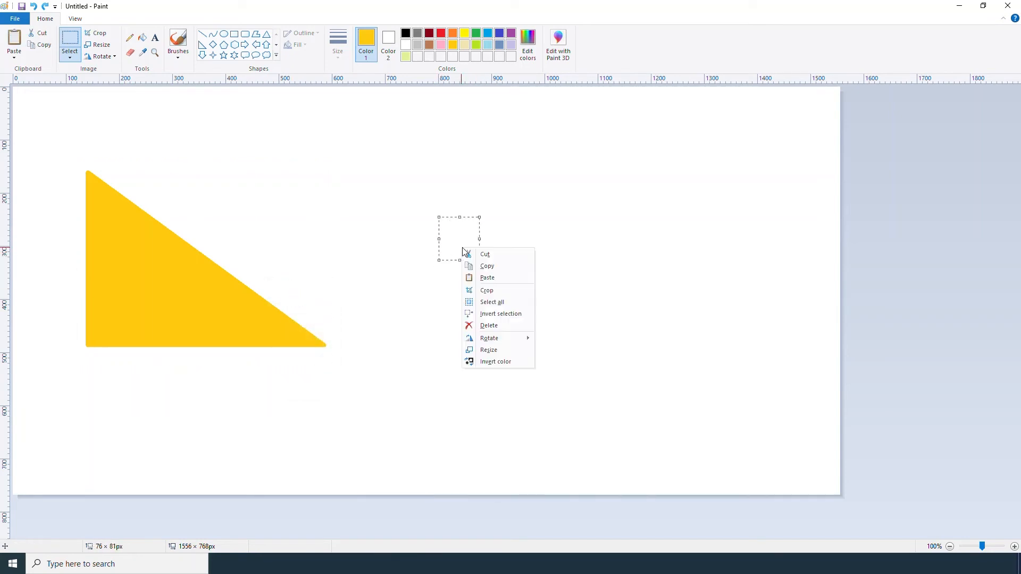
left_click(495, 277)
left_click_drag(130, 226, 568, 298)
left_click(403, 412)
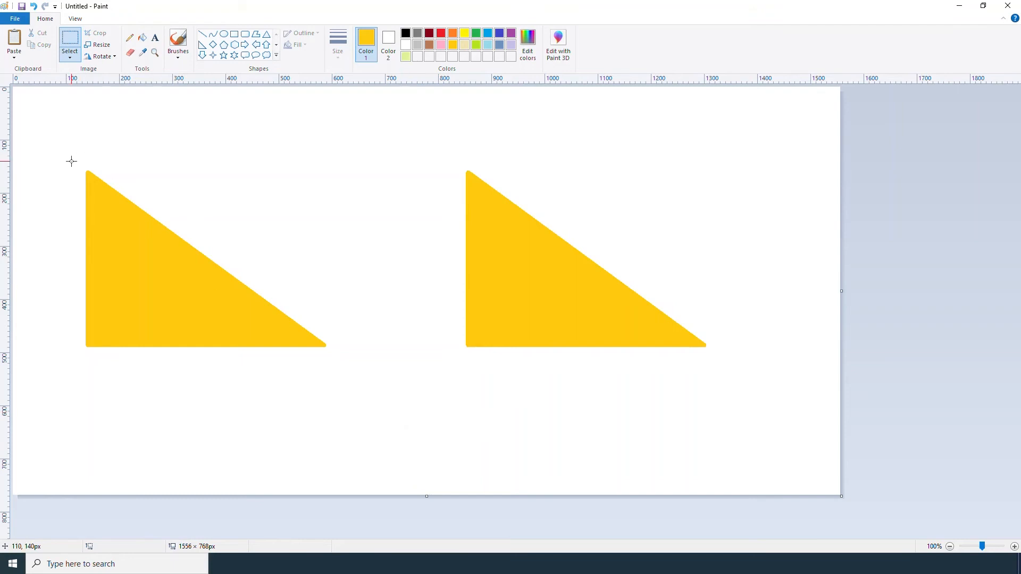
Enclose the triangle in a rectangular selection about 598 × 446 px, invert its colors, and undo the inversion
left_click_drag(71, 162, 210, 283)
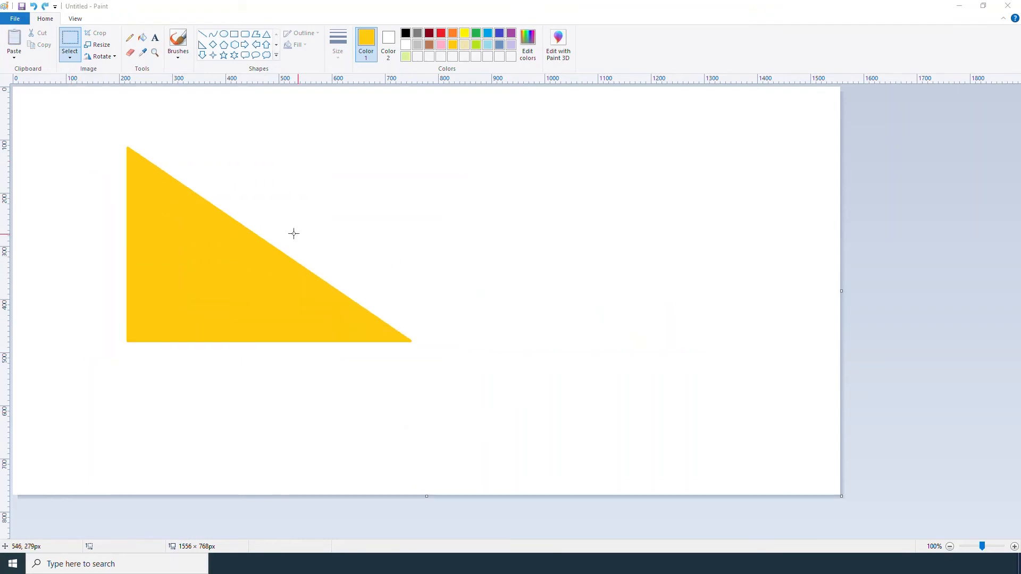
left_click_drag(110, 138, 428, 376)
right_click(364, 263)
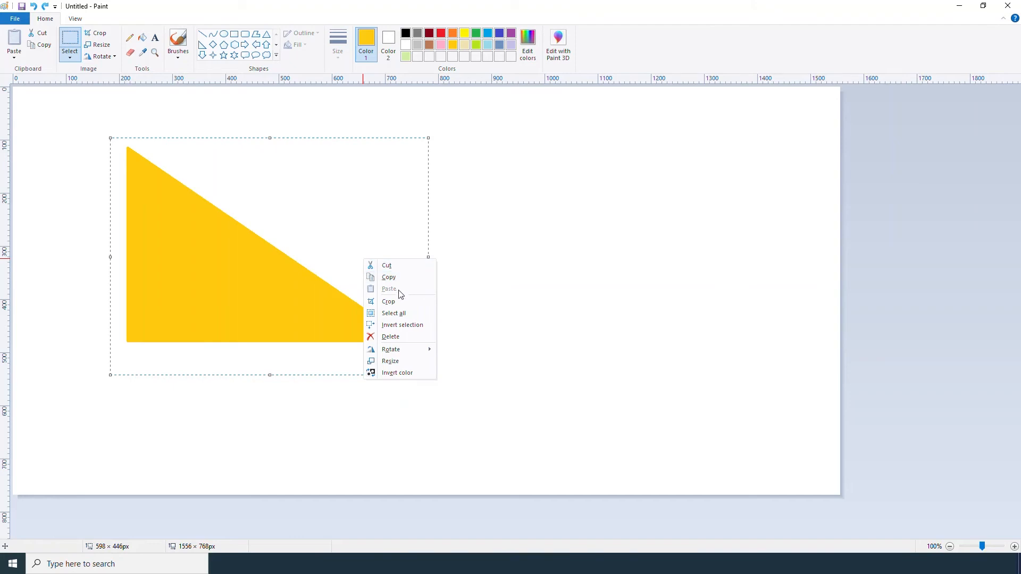
left_click(407, 375)
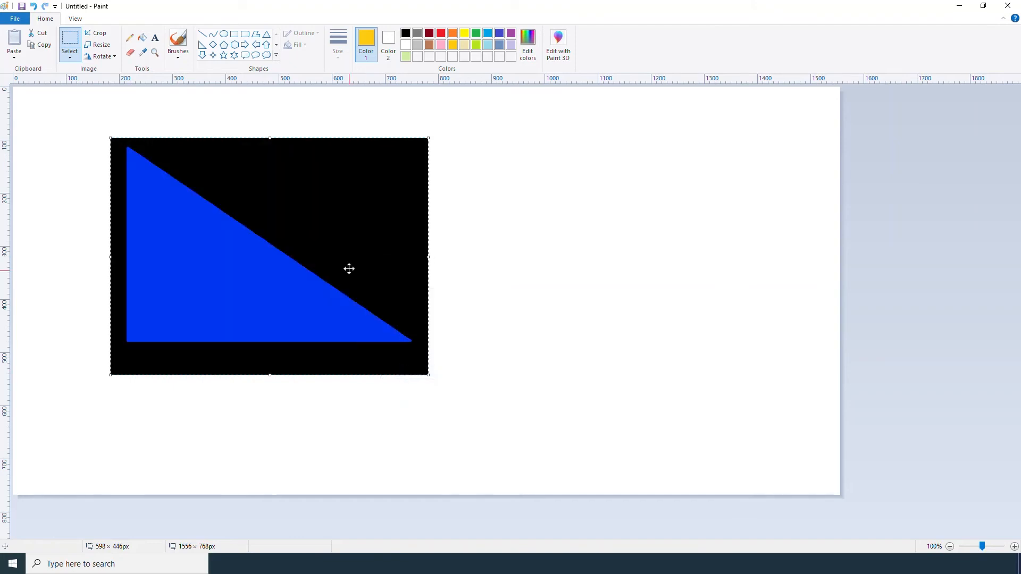
left_click(468, 270)
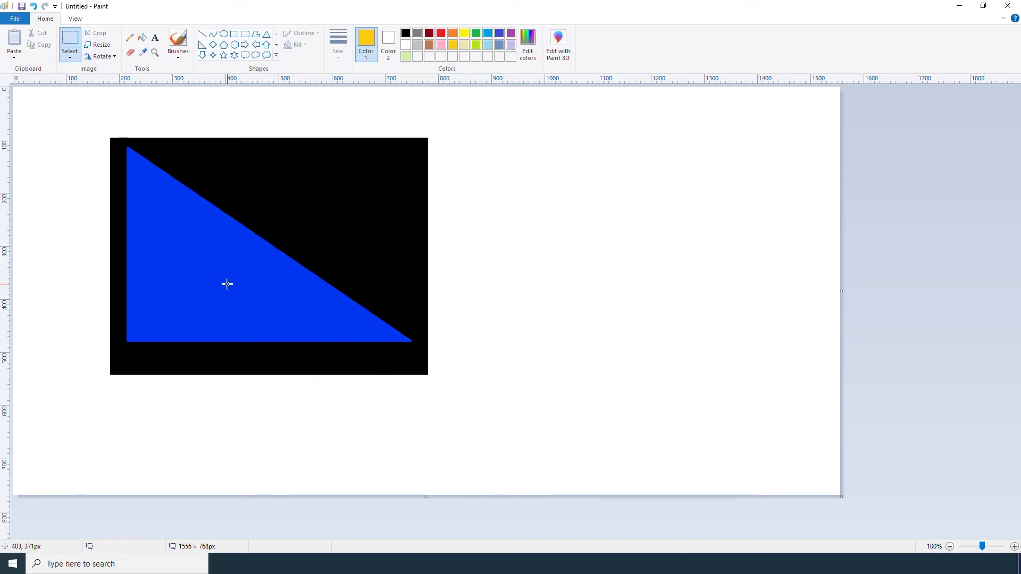
left_click(32, 7)
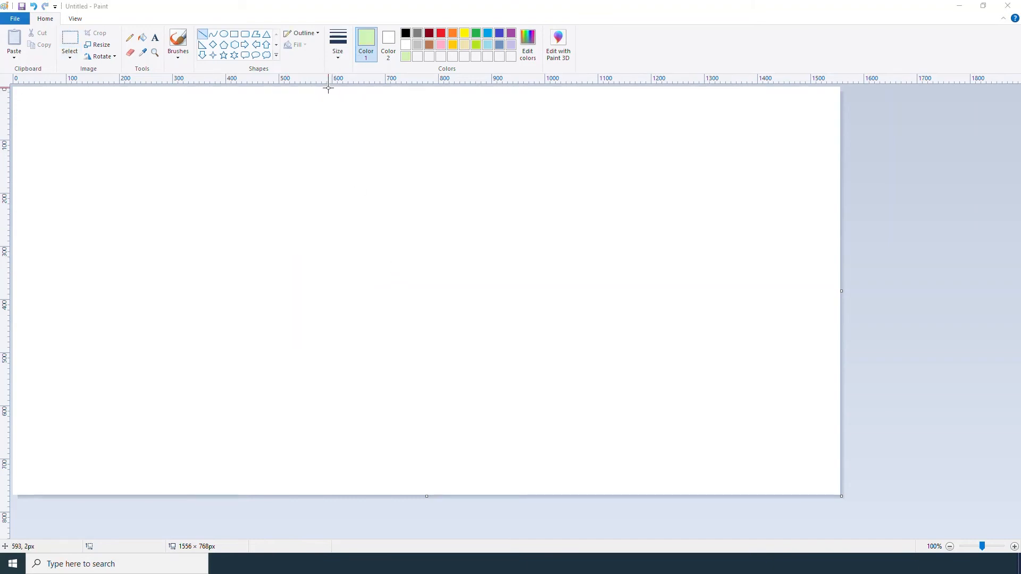
Draw a full-height vertical light green line about 640 px from the canvas's left edge and fill the area left of it with the same color
left_click_drag(353, 87, 354, 515)
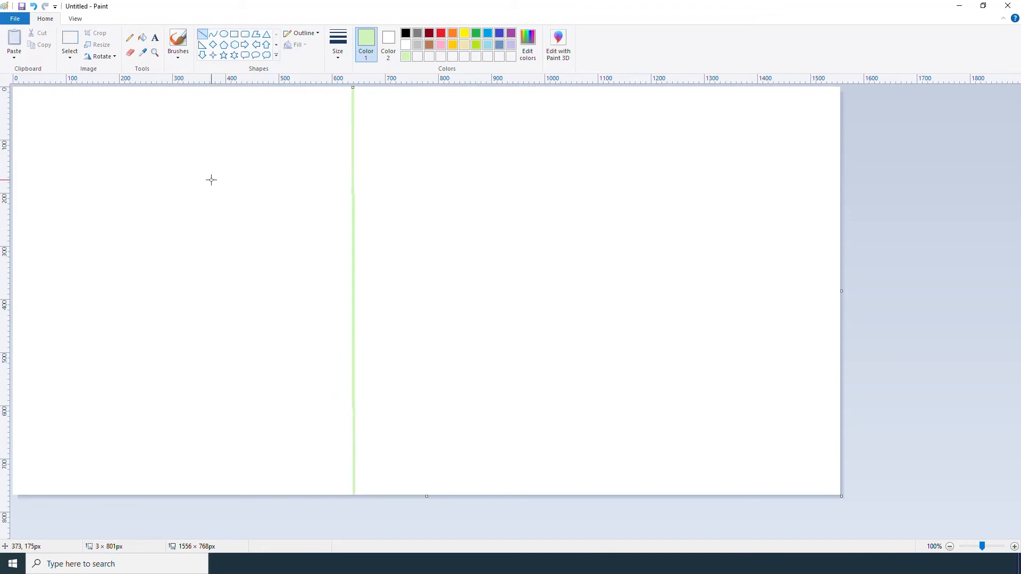
left_click(142, 37)
left_click(163, 180)
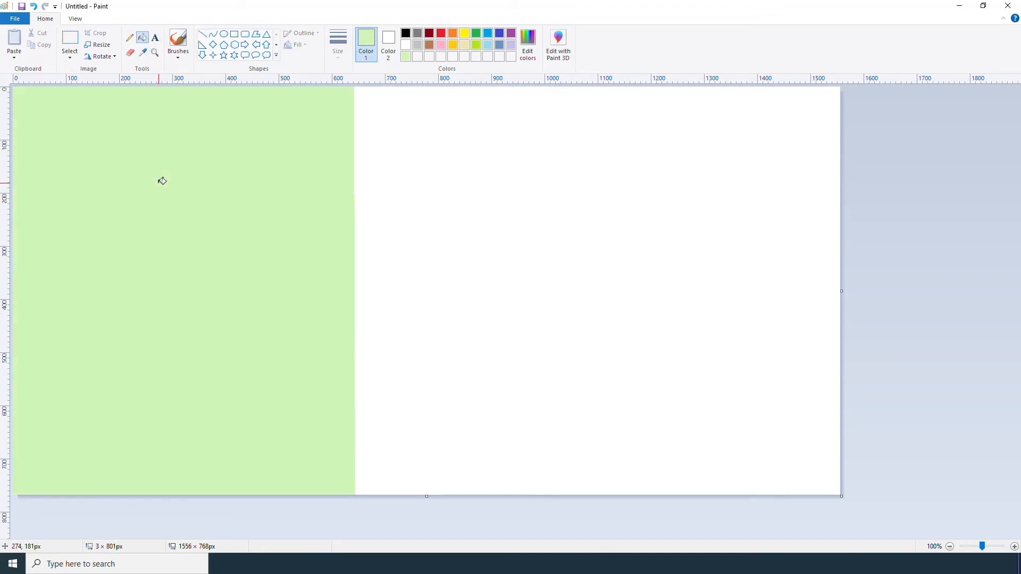
Add the red text "I paint", with a wide gap between the words, in a text box about 726 × 249 px on the white area
left_click(155, 37)
left_click(441, 34)
left_click_drag(402, 195, 788, 329)
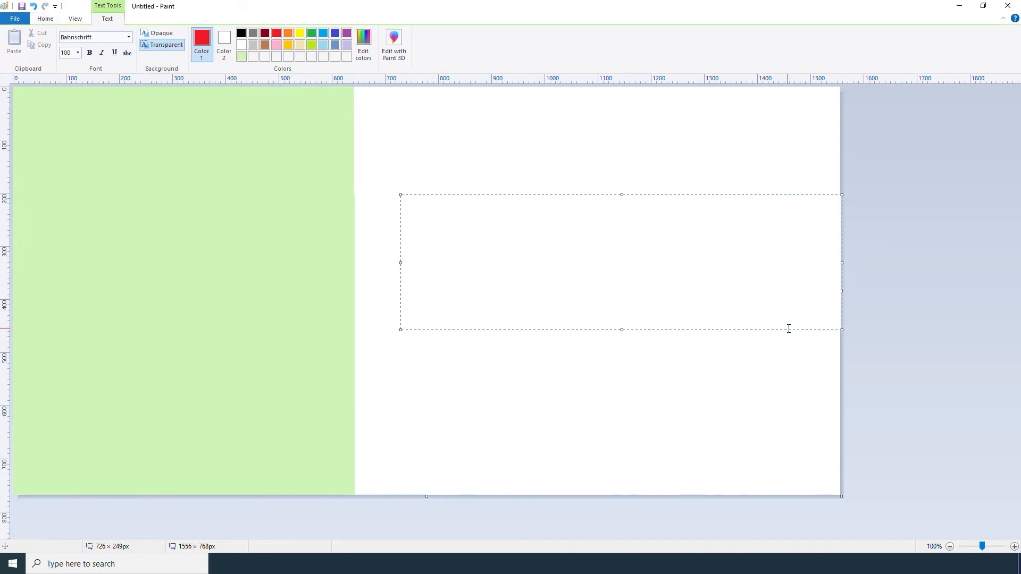
type("I     ")
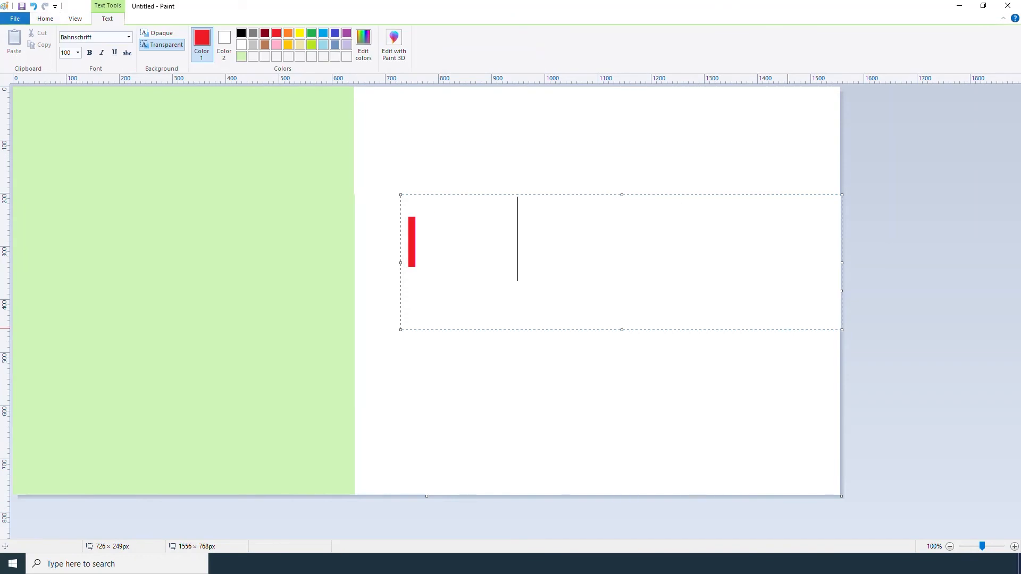
type("paint")
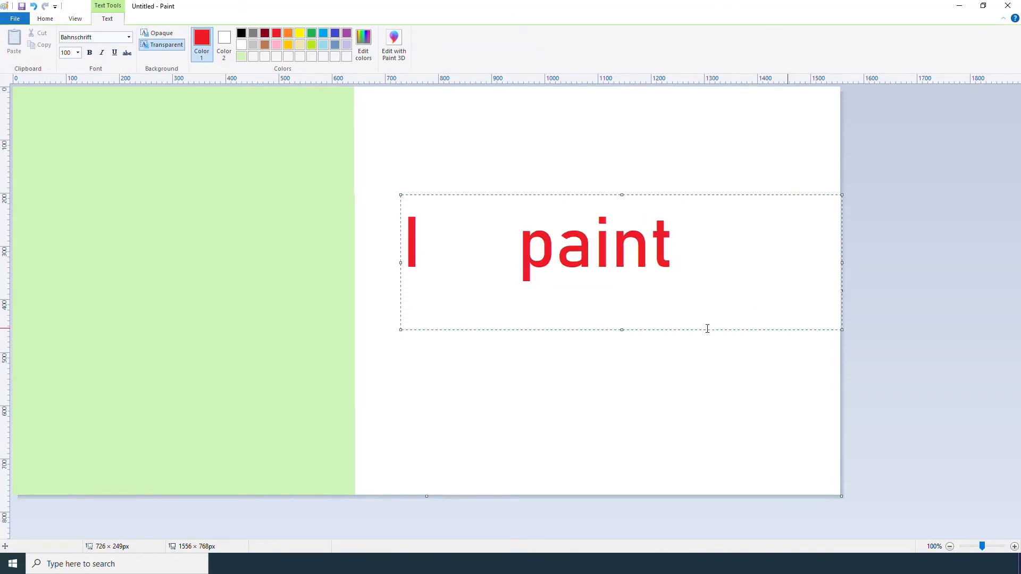
left_click(576, 357)
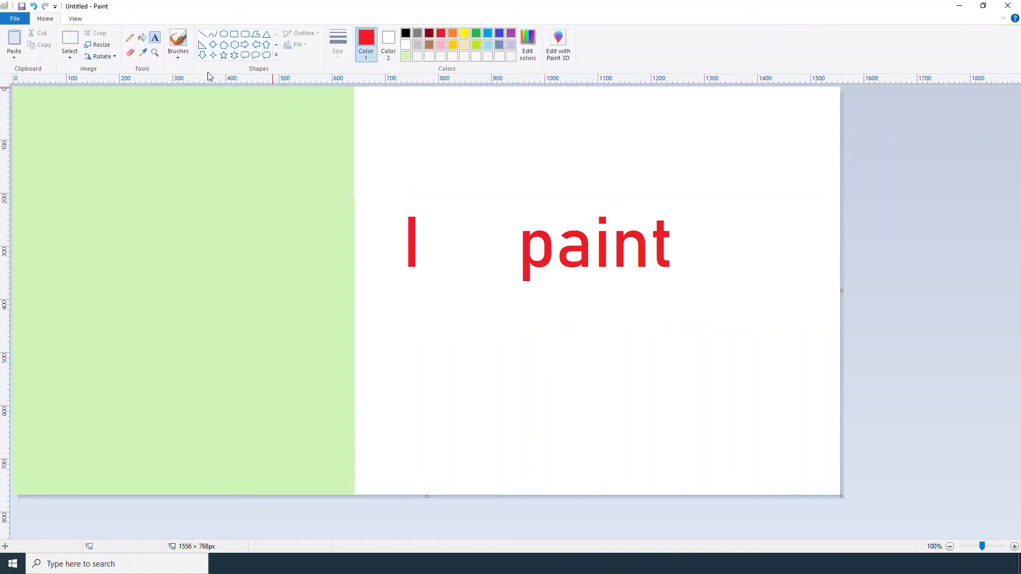
Draw a red outlined heart shape in the gap between "I" and "paint"
left_click(275, 45)
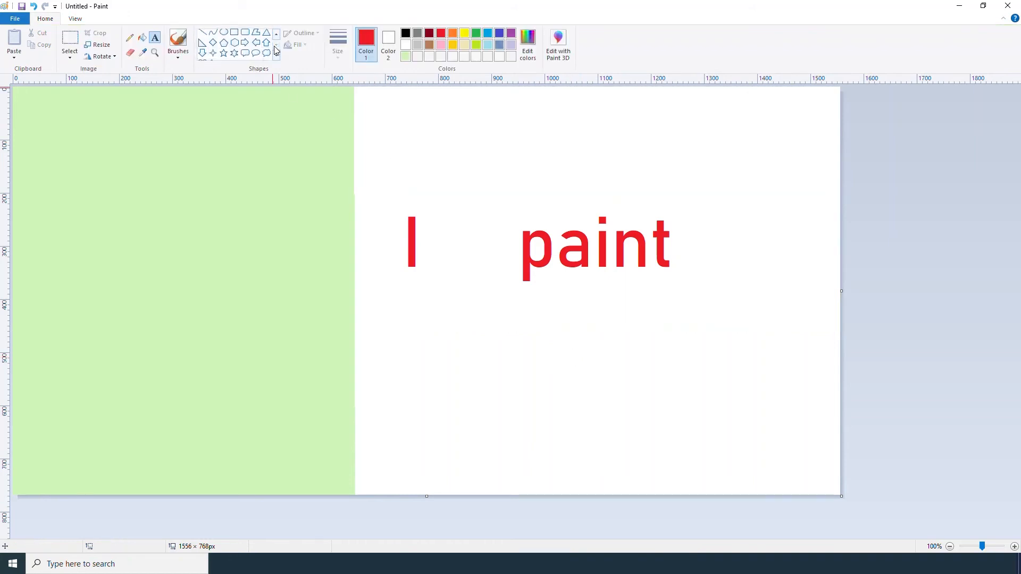
left_click(202, 55)
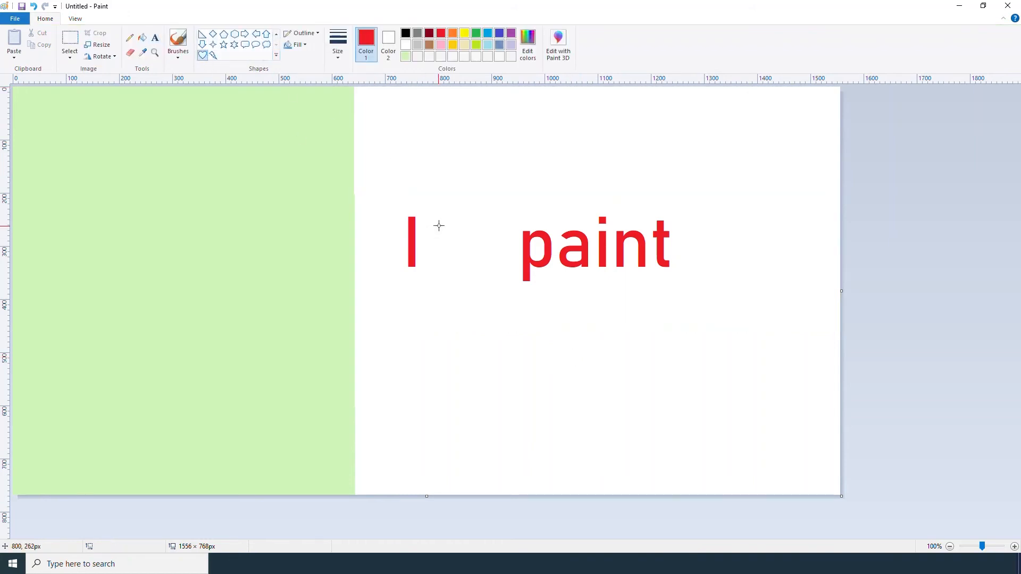
left_click_drag(440, 220, 506, 277)
left_click(699, 334)
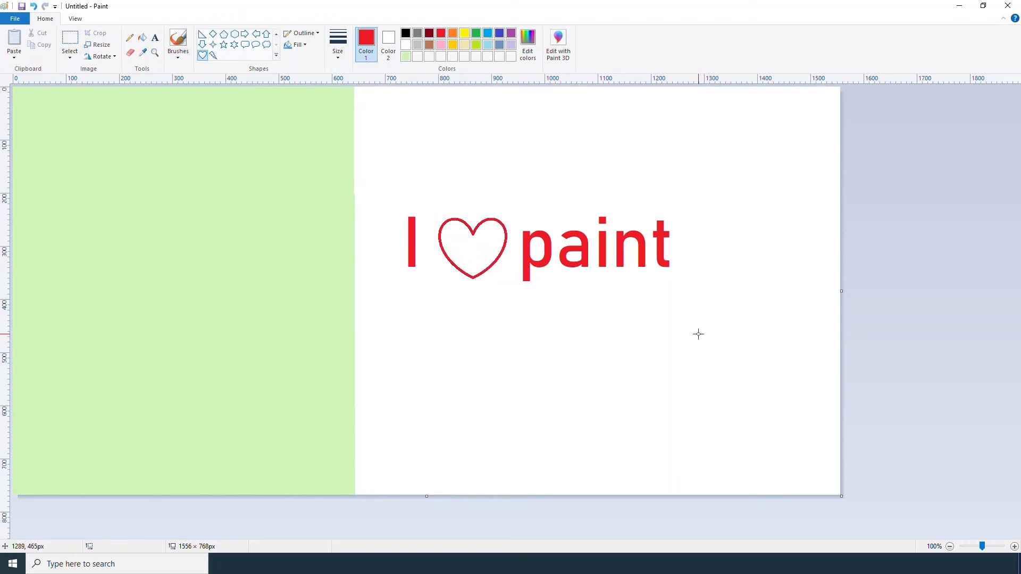
Move the "I paint" lettering and heart onto the green panel with a rectangular selection, and undo the move
left_click(72, 43)
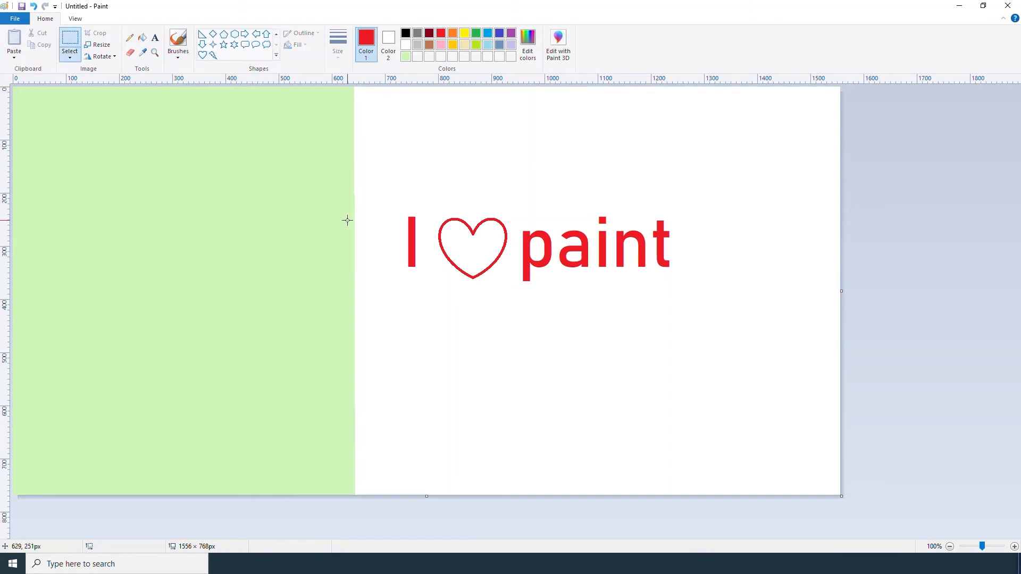
mouse_move(398, 207)
left_mouse_down()
mouse_move(489, 260)
mouse_move(678, 294)
left_mouse_up()
left_click_drag(590, 257, 228, 269)
left_click(392, 304)
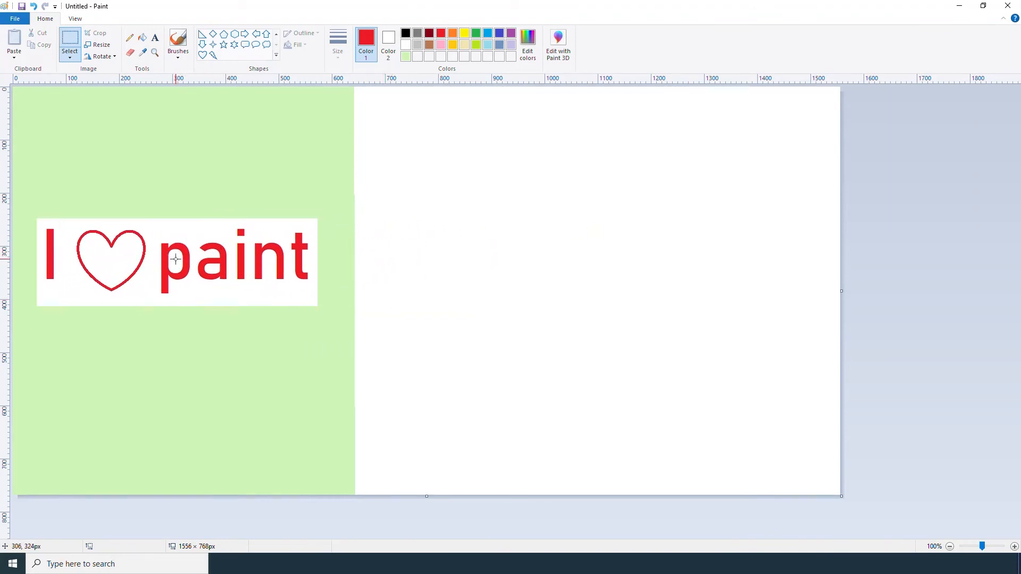
left_click(32, 7)
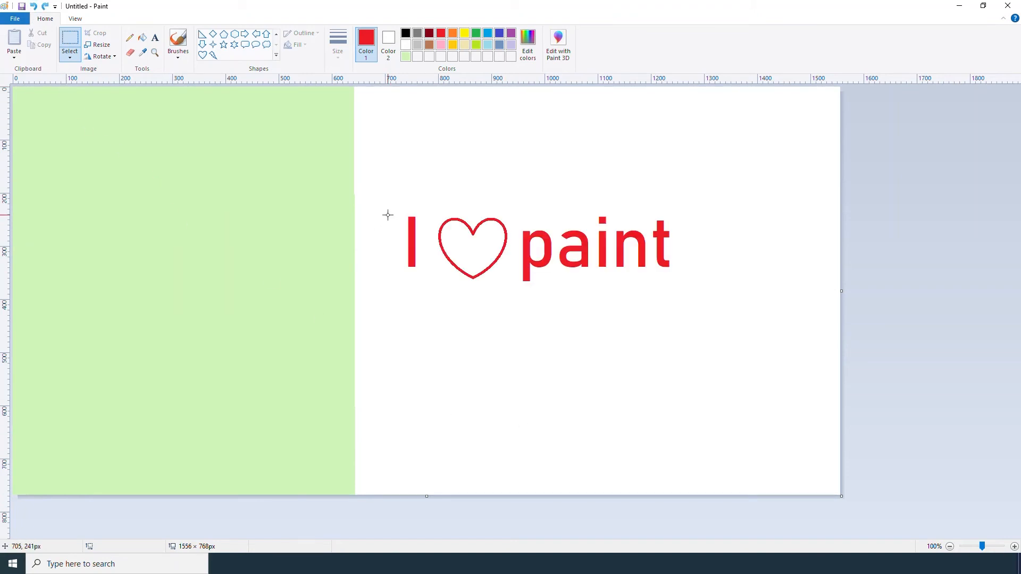
Select the lettering and heart in a rectangle about 542 × 186 px, enable Transparent selection, and move them onto the green panel
mouse_move(395, 207)
left_mouse_down()
mouse_move(450, 242)
mouse_move(683, 303)
left_mouse_up()
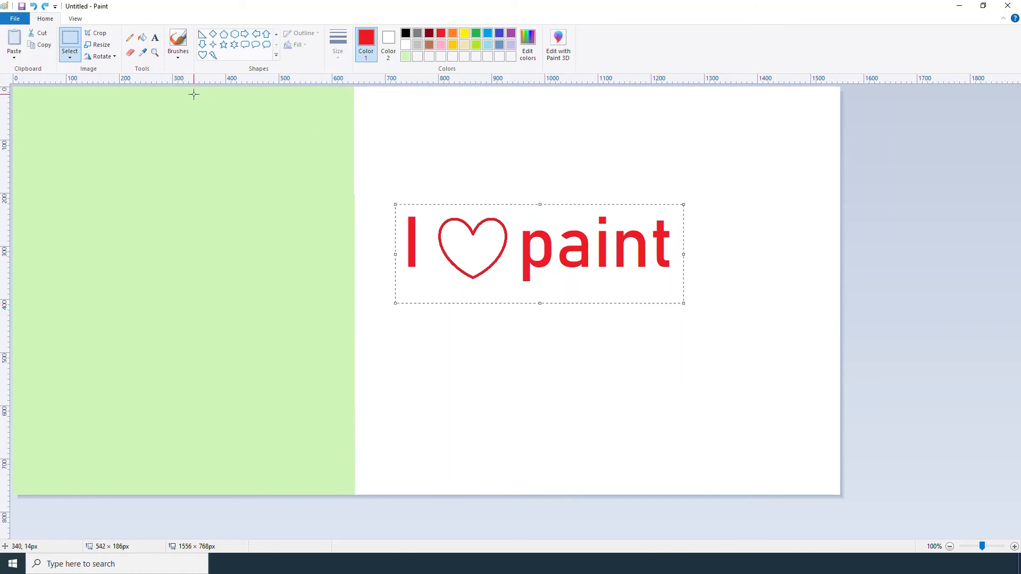
left_click(62, 56)
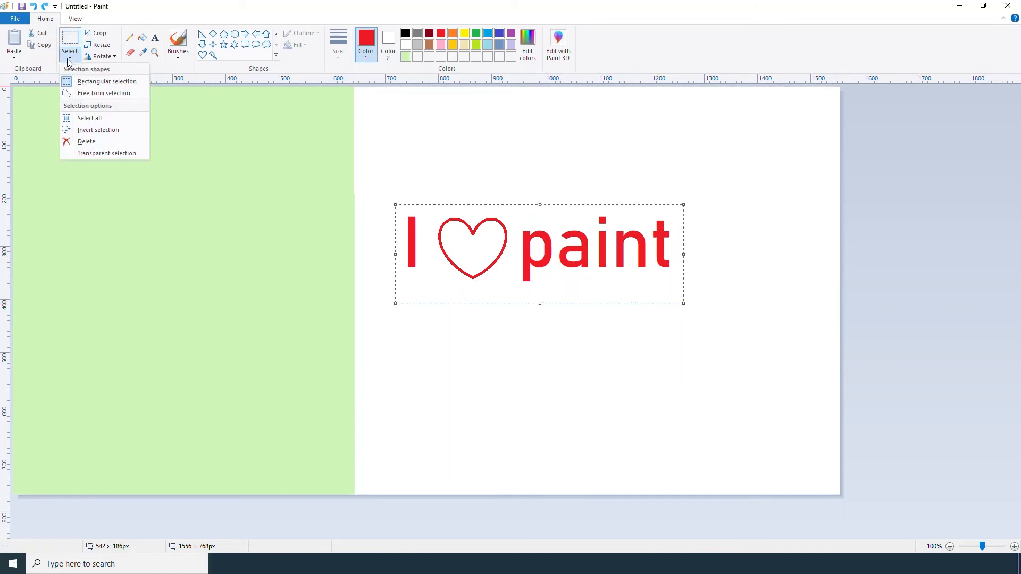
left_click(113, 153)
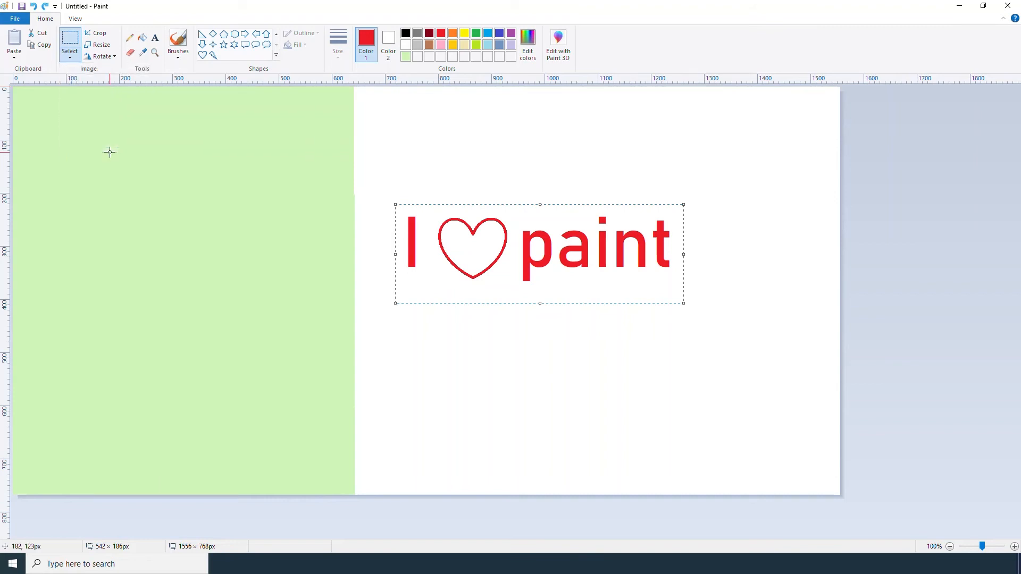
left_click(69, 53)
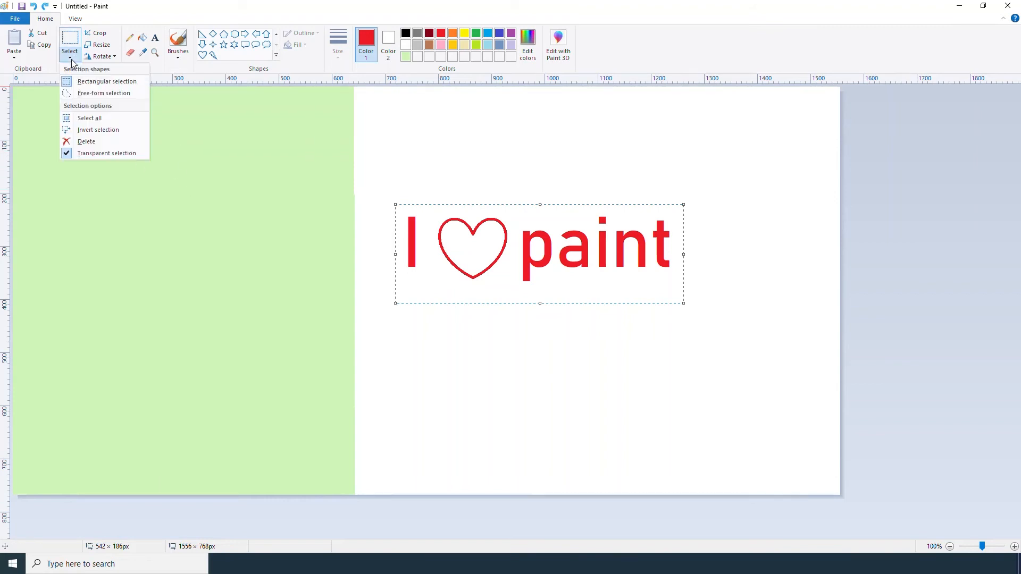
left_click(564, 245)
left_click_drag(565, 245, 207, 269)
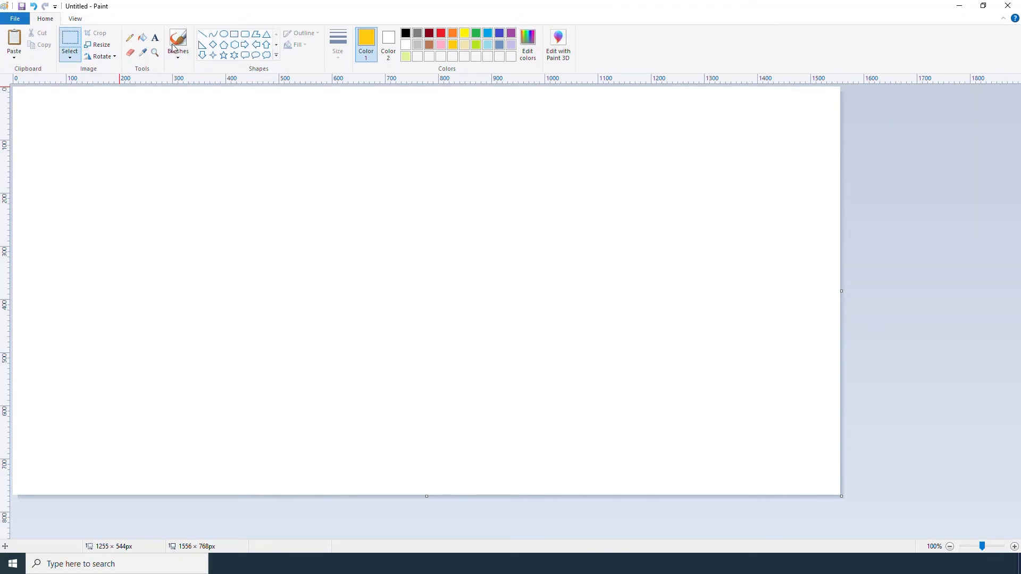
Show the gridlines on the blank canvas and magnify its upper-left area to 300%
left_click(75, 20)
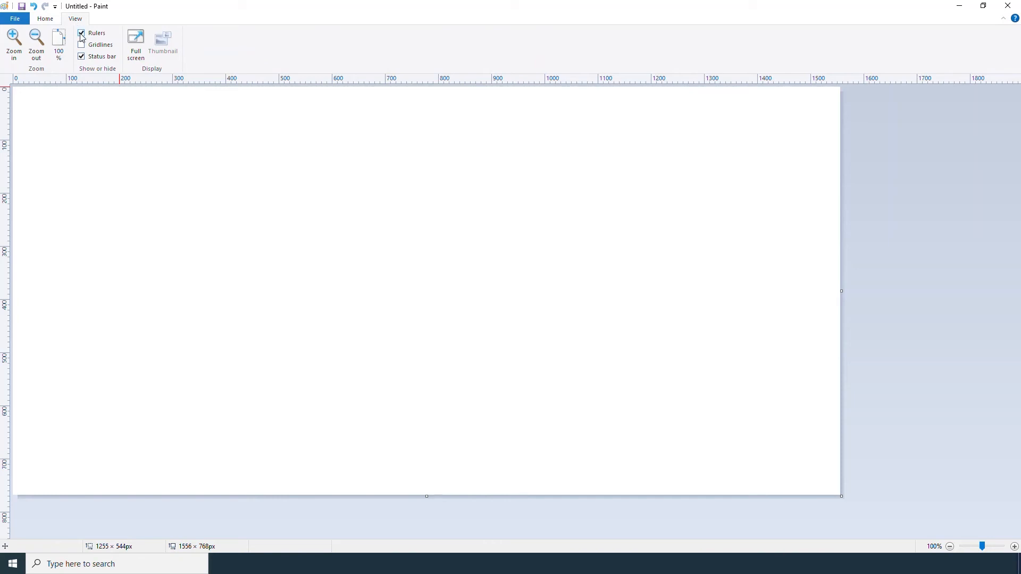
left_click(82, 45)
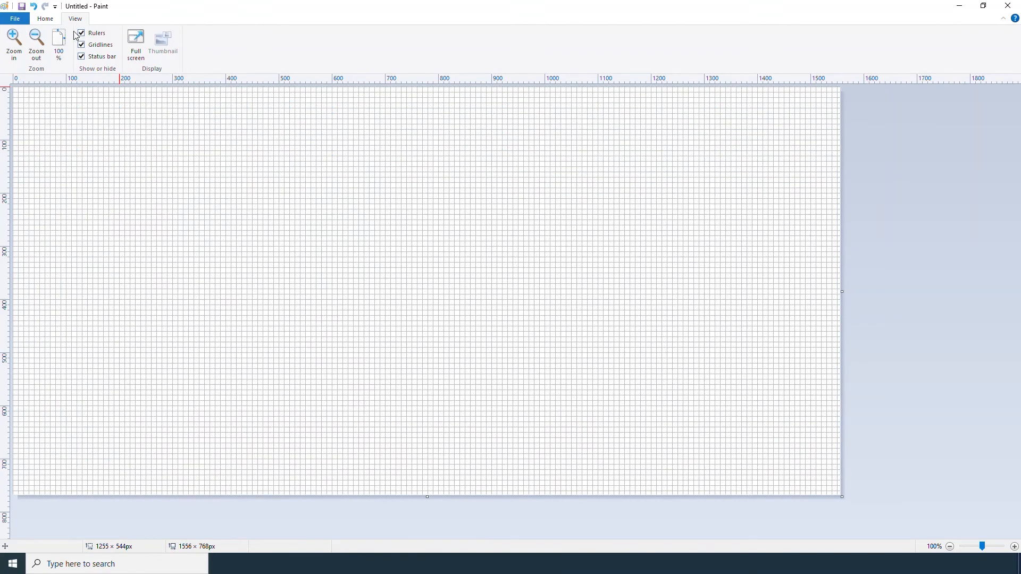
left_click(46, 20)
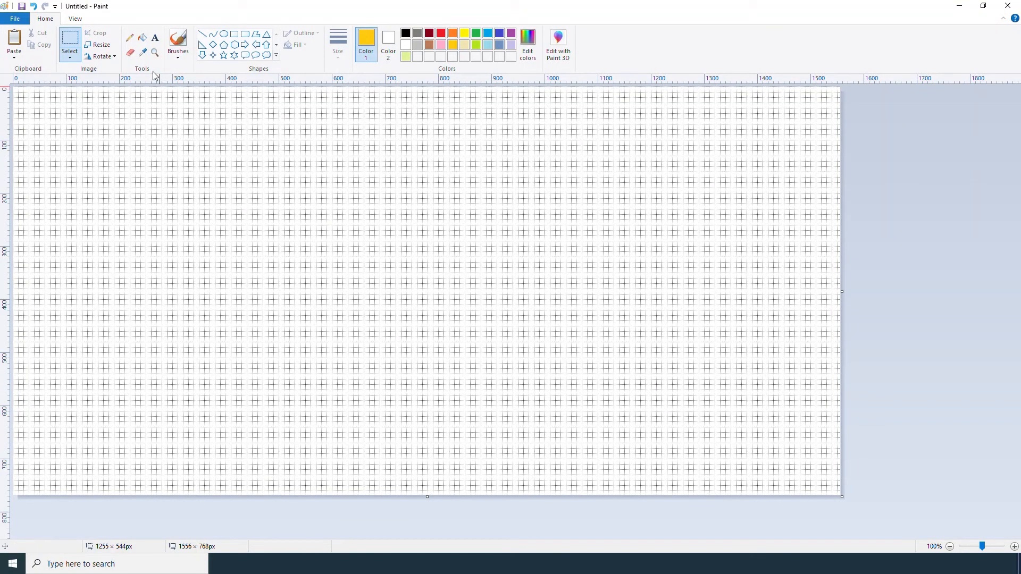
left_click(155, 53)
left_click(164, 183)
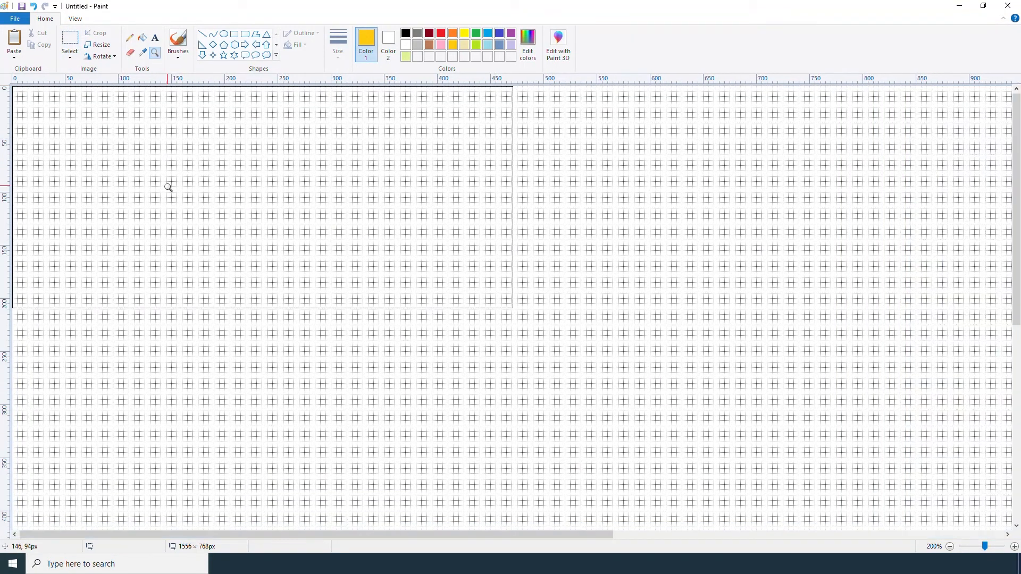
left_click(169, 188)
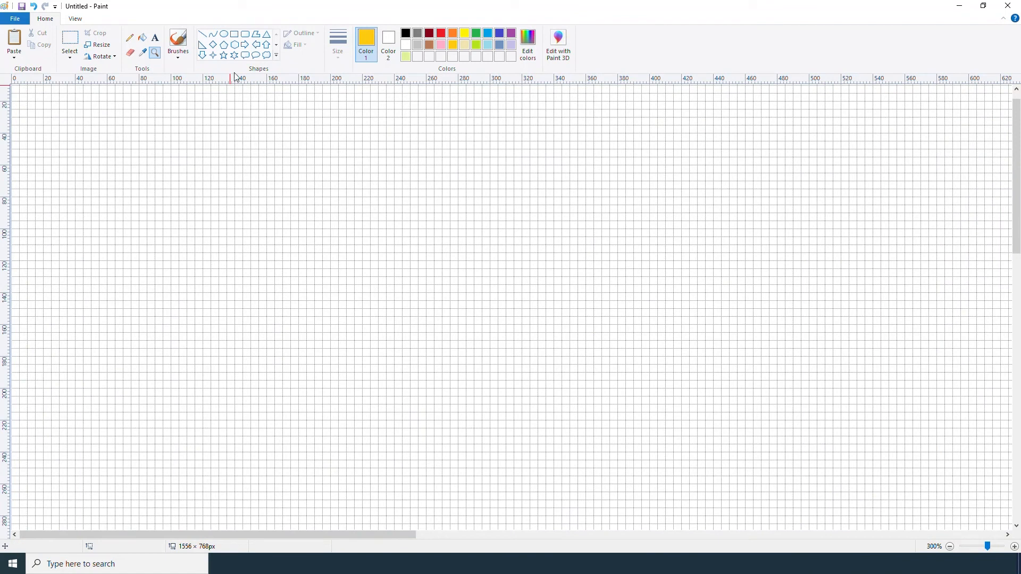
Draw a lime rectangle about 154 × 110 px with the thinnest outline near the canvas's upper-left corner
left_click(235, 34)
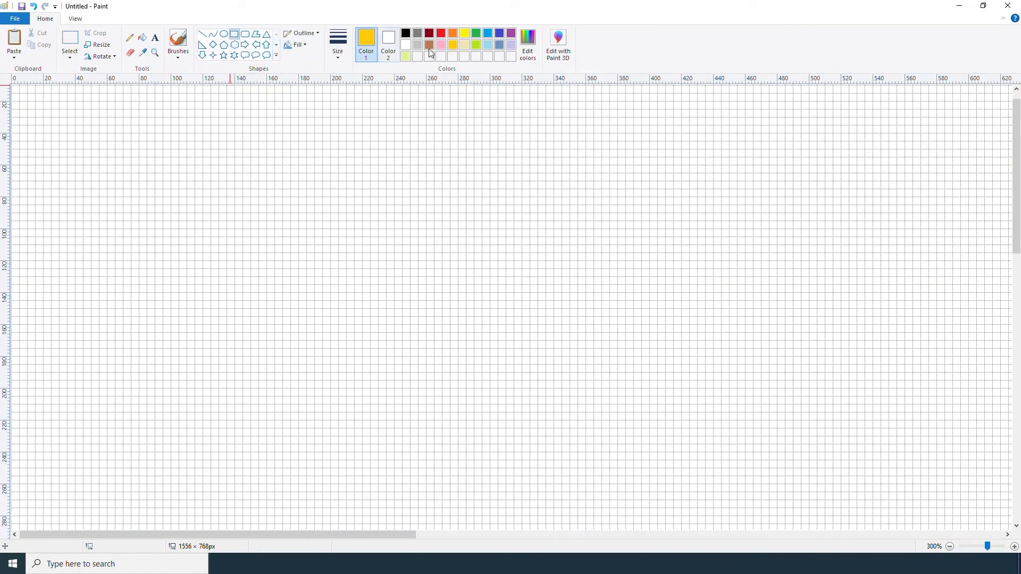
left_click(473, 44)
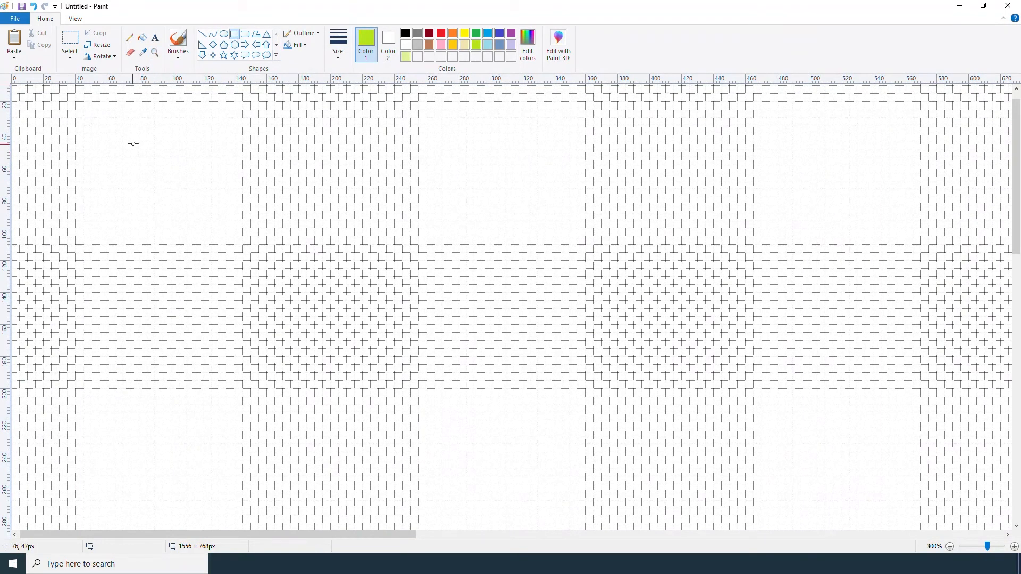
left_click(333, 43)
left_click(343, 72)
left_click_drag(130, 133, 374, 307)
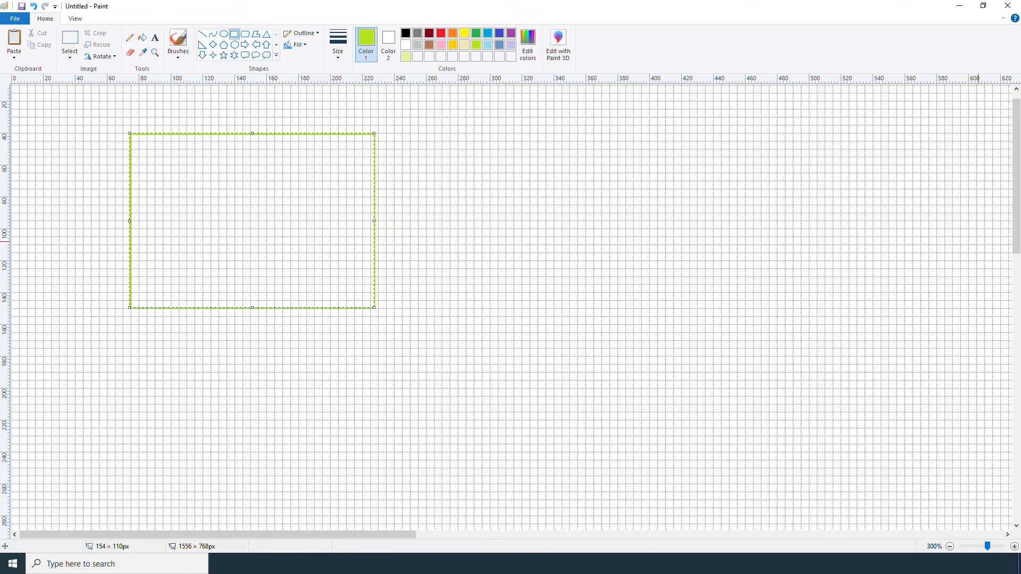
Move the lime rectangle into the canvas's upper-left corner and enlarge it to about 180 × 180 px
left_click_drag(238, 181, 126, 139)
scroll(144, 154, "up", 1)
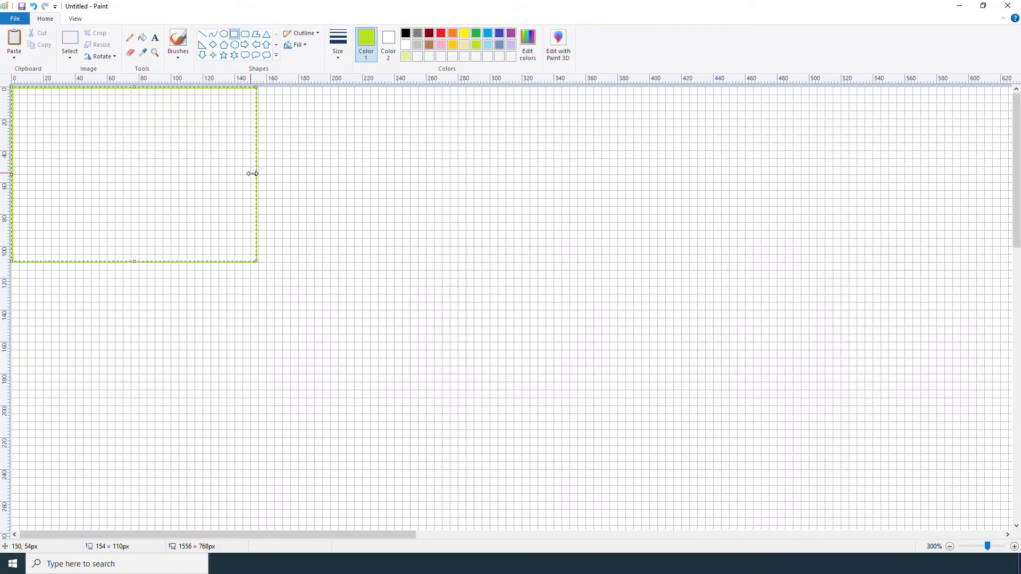
left_click_drag(257, 175, 297, 175)
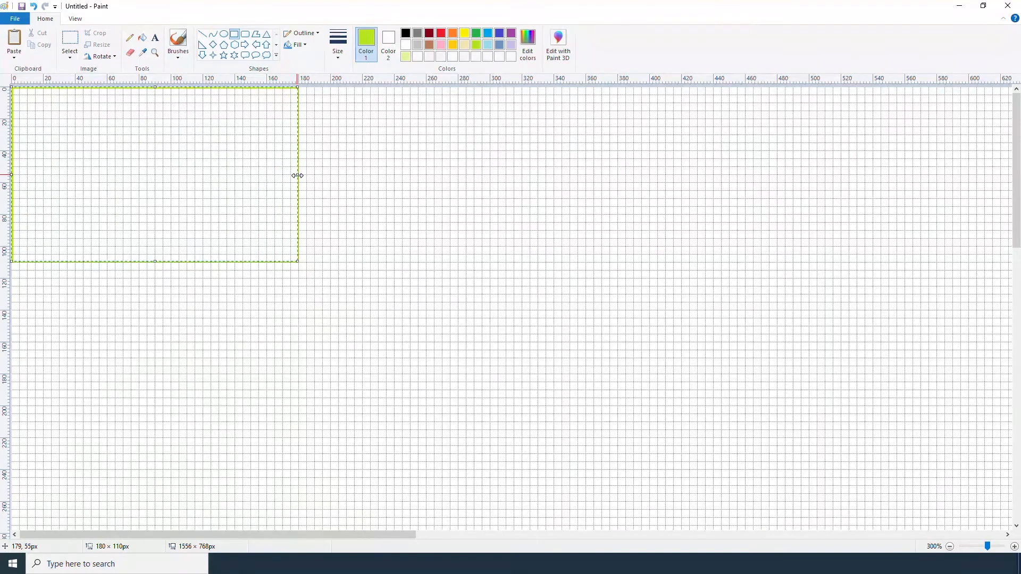
left_click_drag(157, 263, 147, 375)
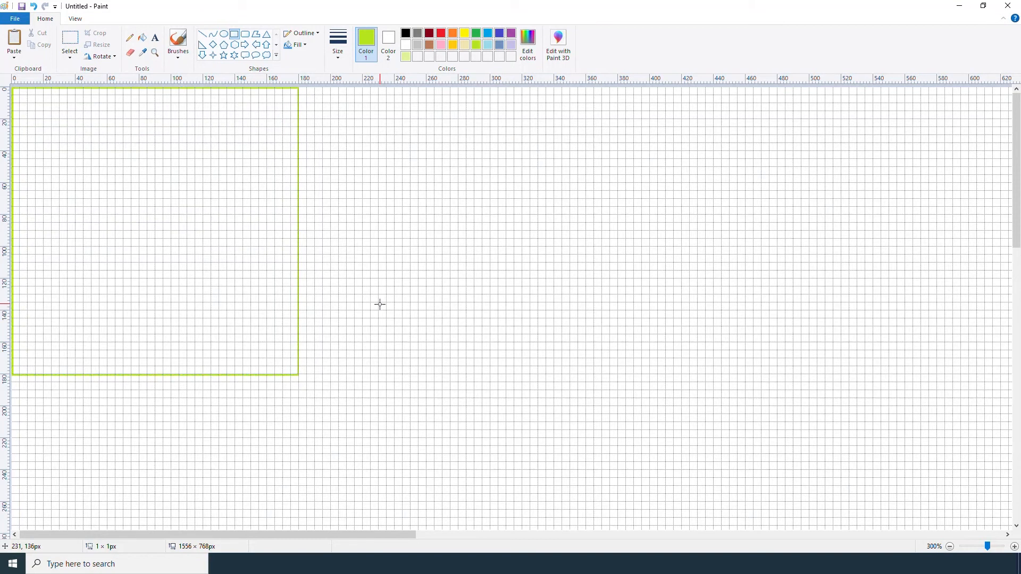
Fill the outlined square in the canvas's corner with lime
left_click(142, 37)
left_click(152, 161)
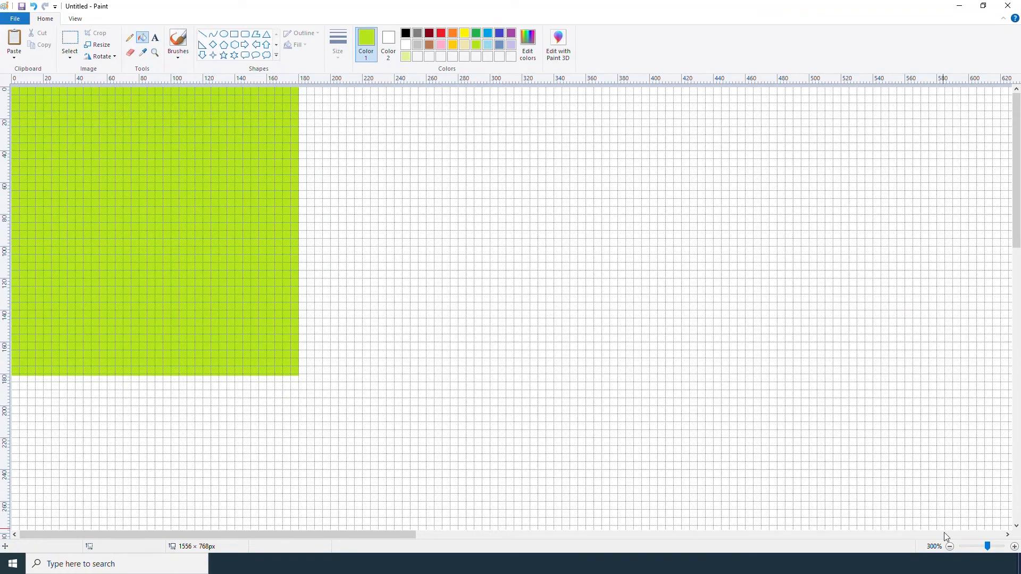
left_click(950, 547)
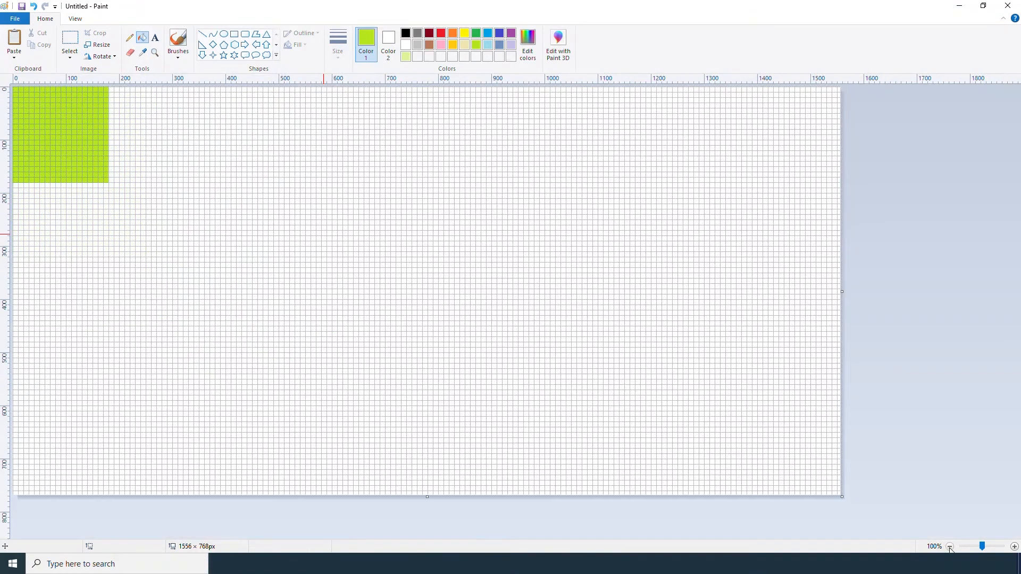
Hide the gridlines, and magnify the canvas to 200% and return it to 100%
left_click(80, 20)
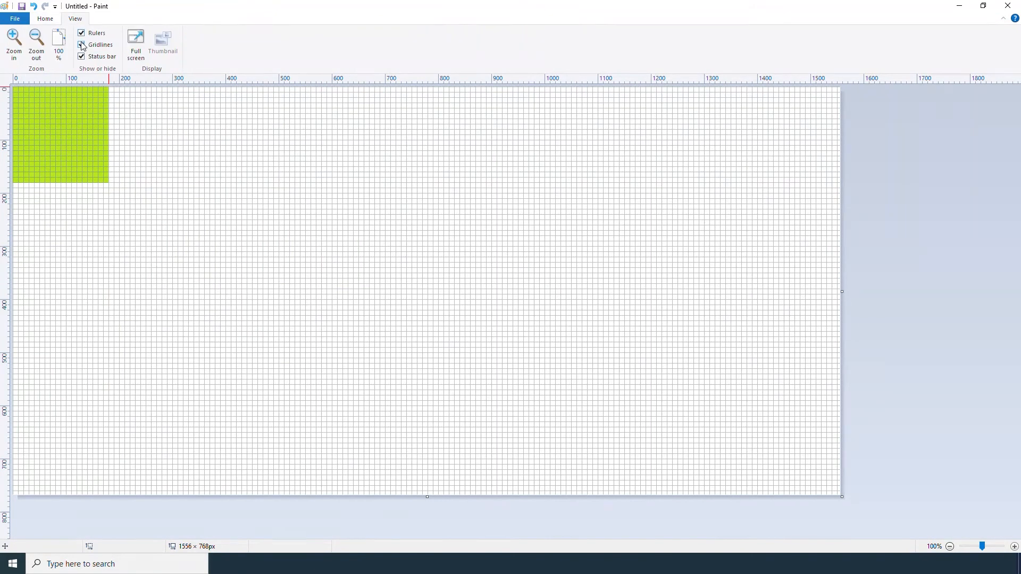
left_click(82, 45)
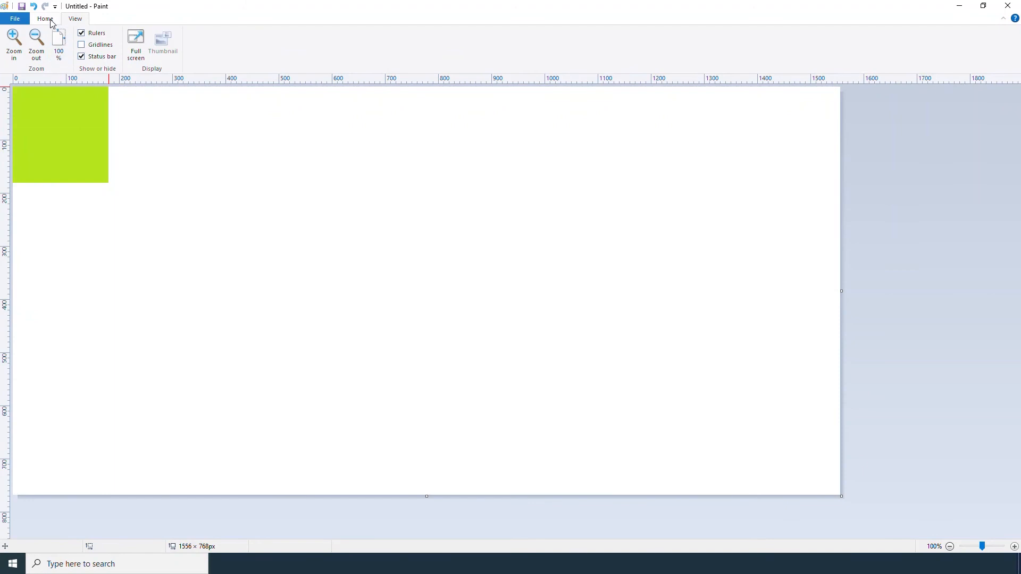
left_click(17, 47)
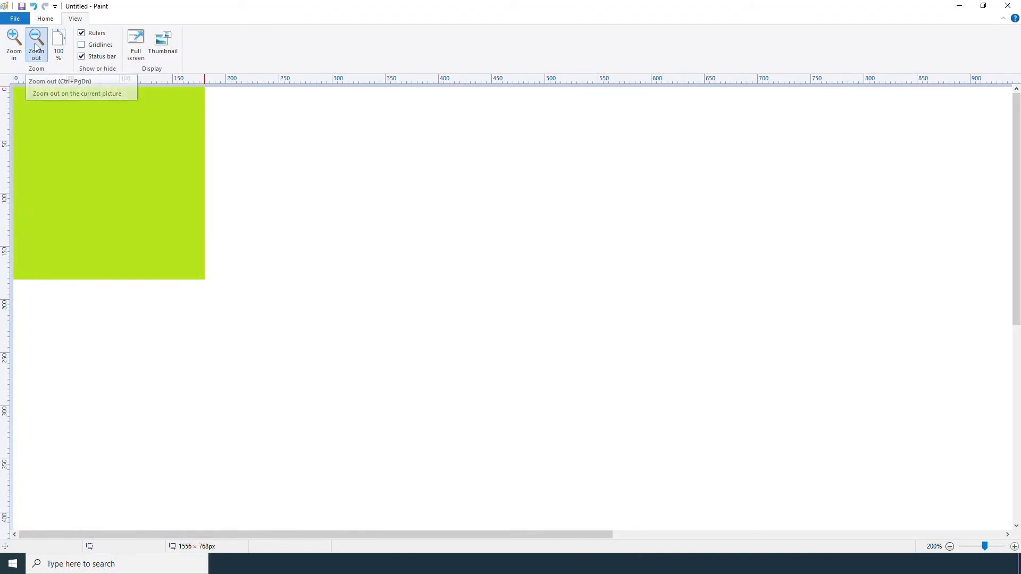
left_click(37, 47)
left_click(52, 21)
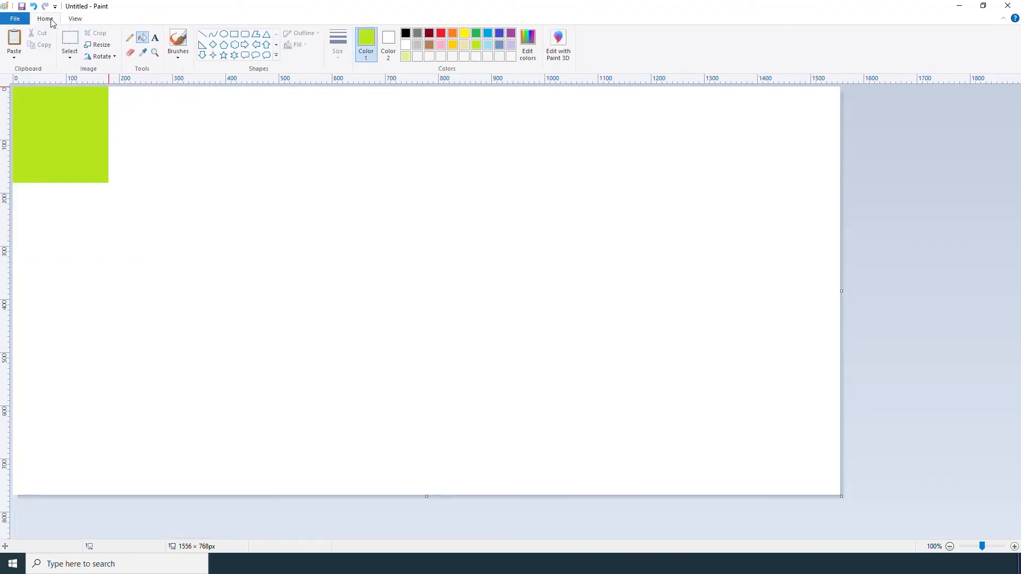
right_click(56, 121)
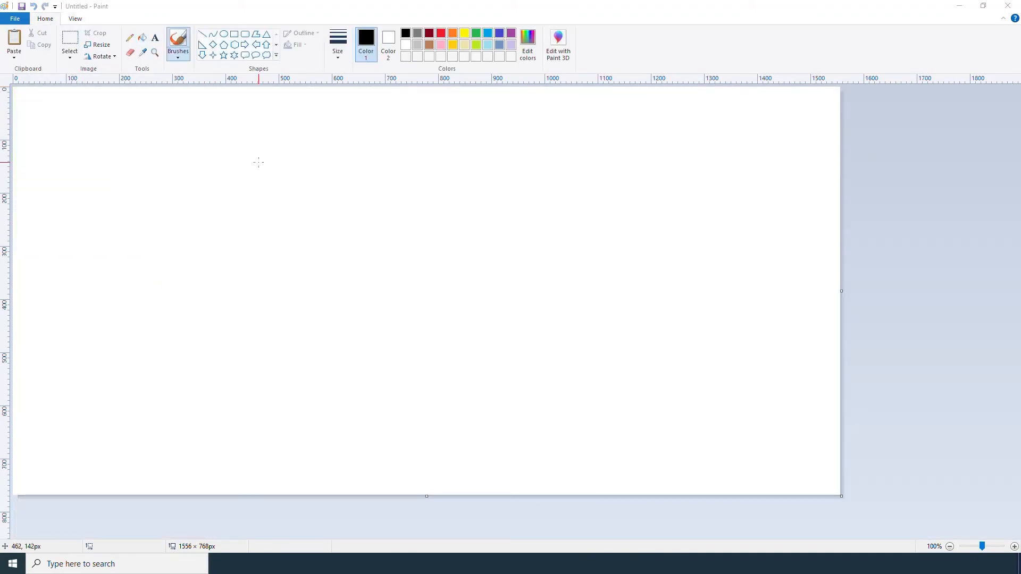
Draw a closed red seven-sided polygon about 471 × 292 px and shift it slightly toward the canvas's upper-left corner
left_click(256, 36)
left_click(442, 34)
left_click_drag(143, 229, 366, 143)
left_click(393, 196)
left_click(390, 291)
left_click(319, 235)
left_click(290, 297)
left_click(230, 260)
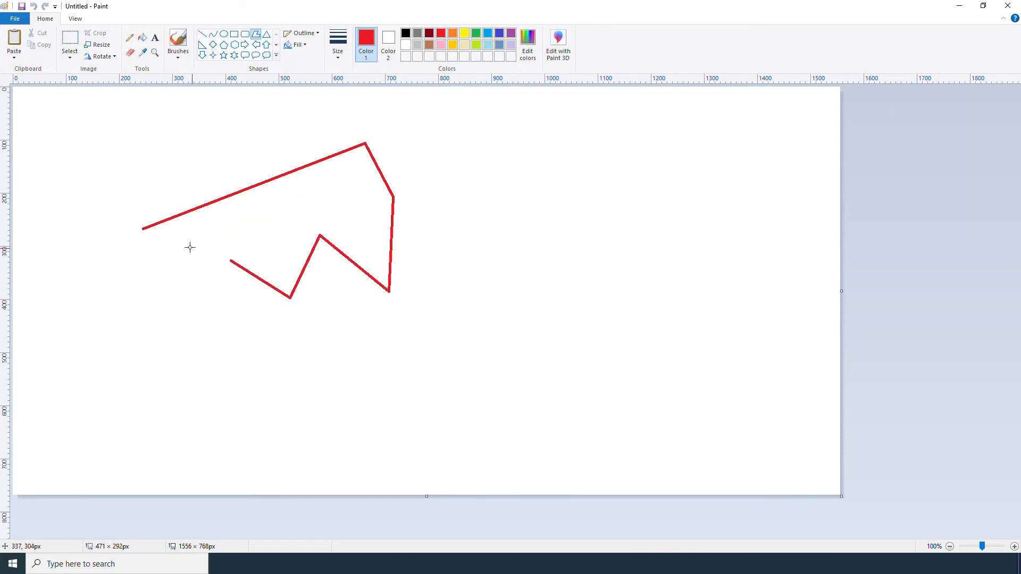
left_click(145, 230)
left_click_drag(239, 229, 193, 217)
left_click(379, 212)
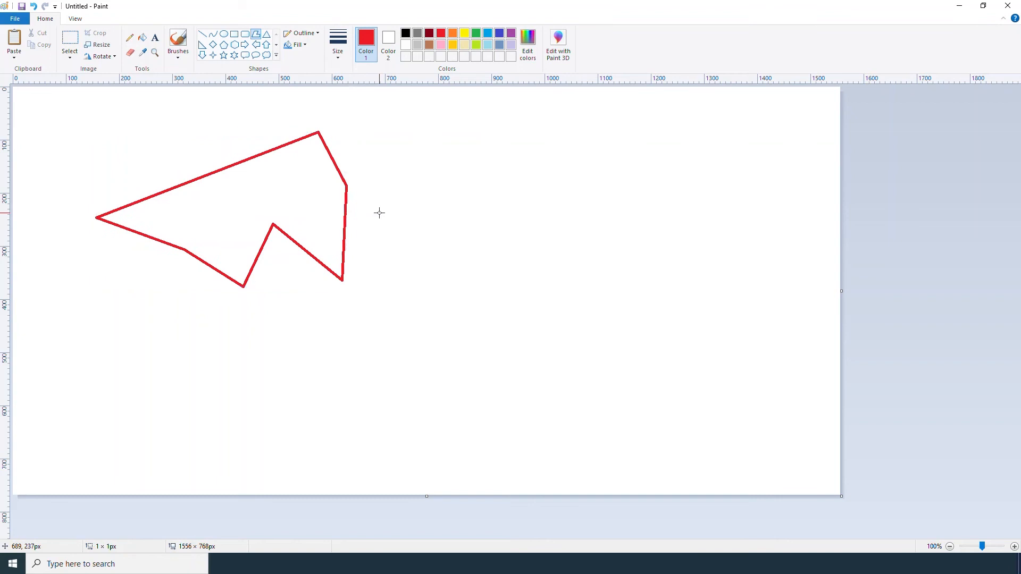
Fill the red-outlined polygon with gold
left_click(453, 46)
left_click(142, 37)
left_click(234, 239)
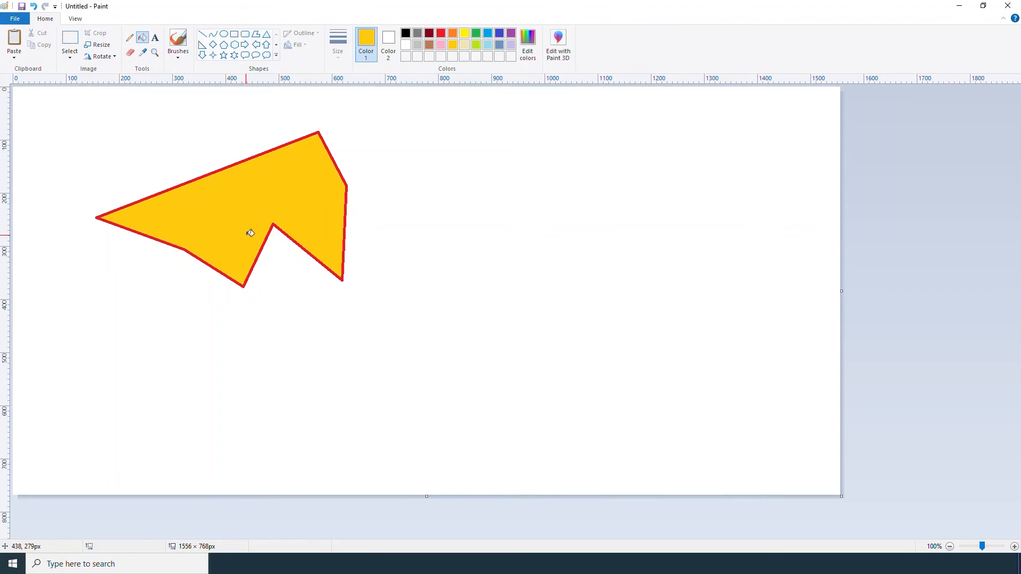
Save the drawing as a PNG picture named "cool polygon" in the Pictures folder
left_click(15, 20)
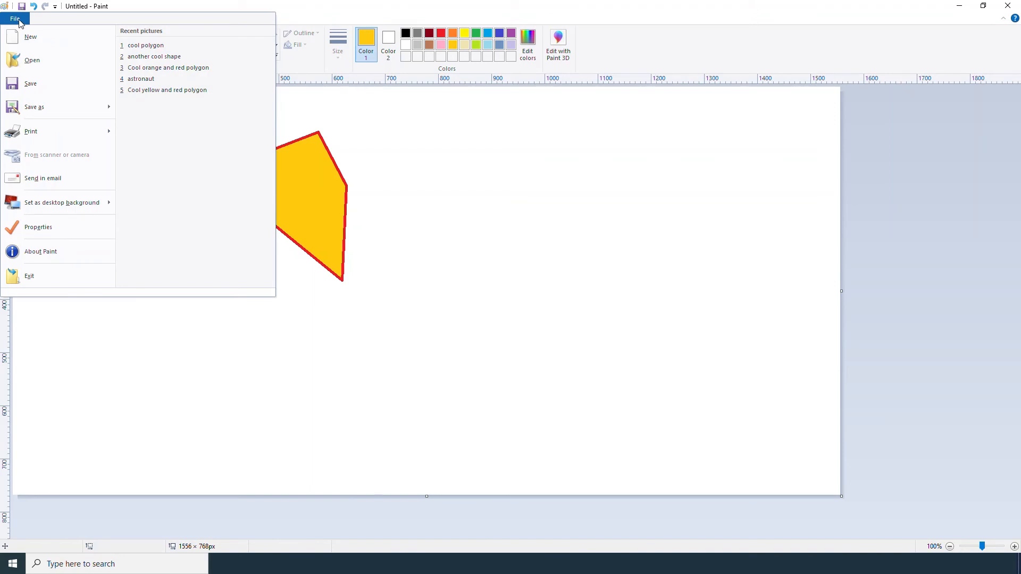
mouse_move(58, 108)
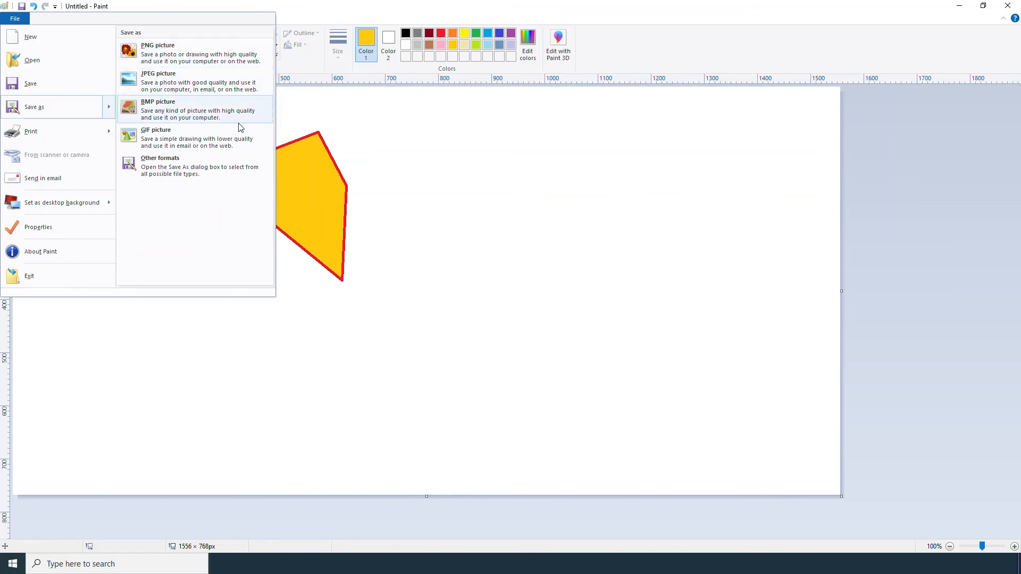
left_click(242, 60)
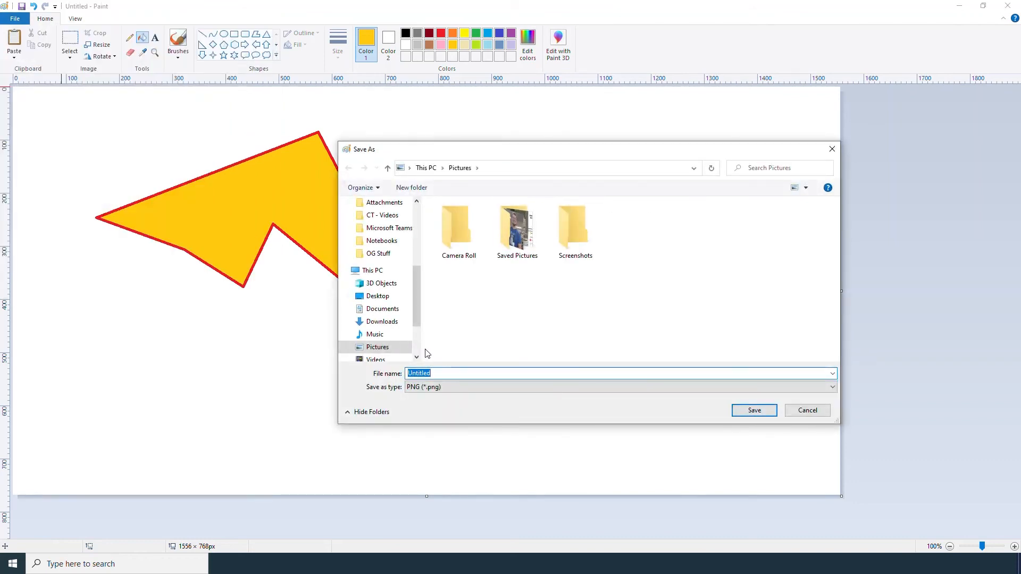
type("cool polygon")
left_click(767, 415)
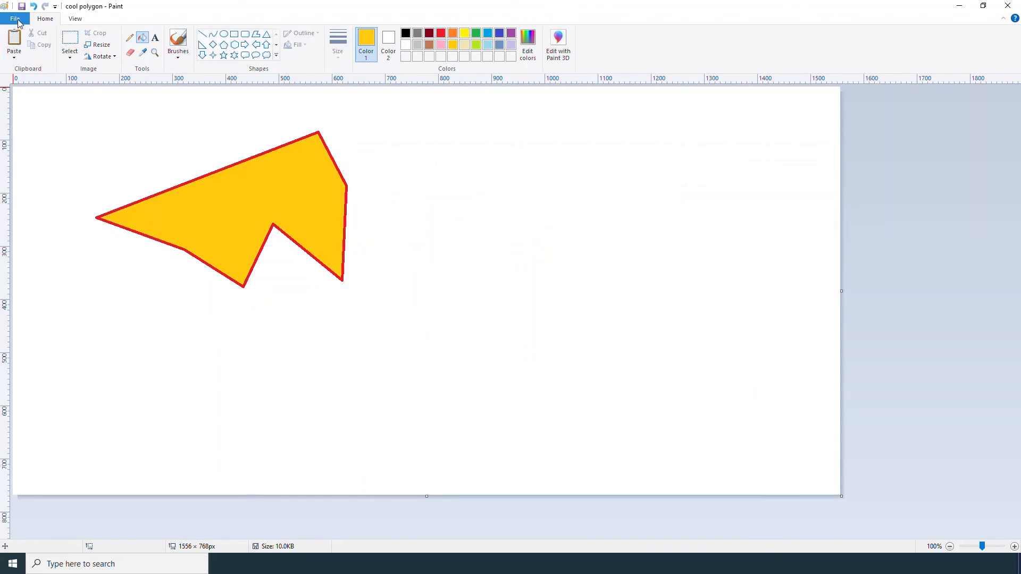
Check how the saved polygon drawing fits on the page in print preview, and return to the canvas
left_click(18, 21)
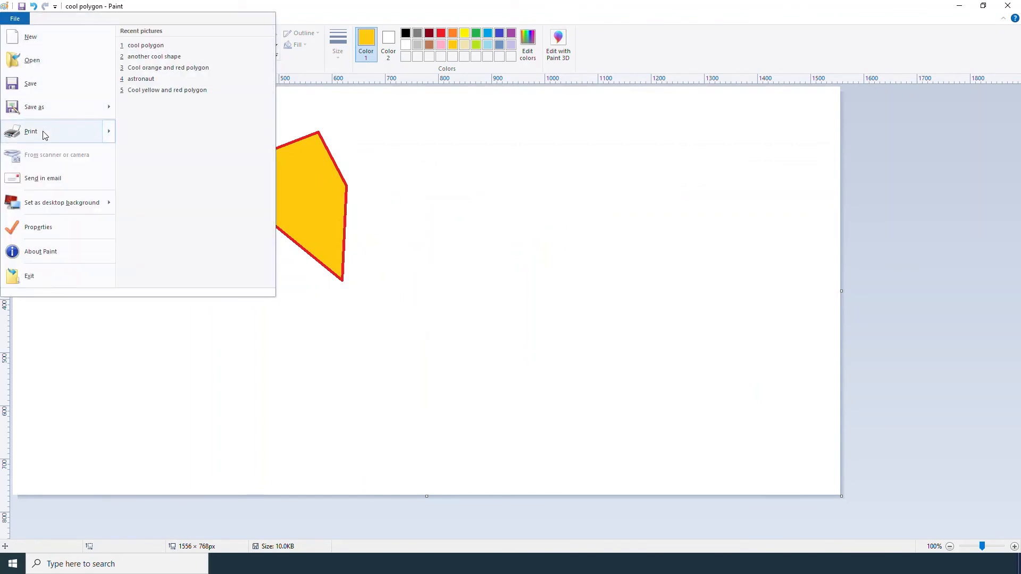
mouse_move(45, 136)
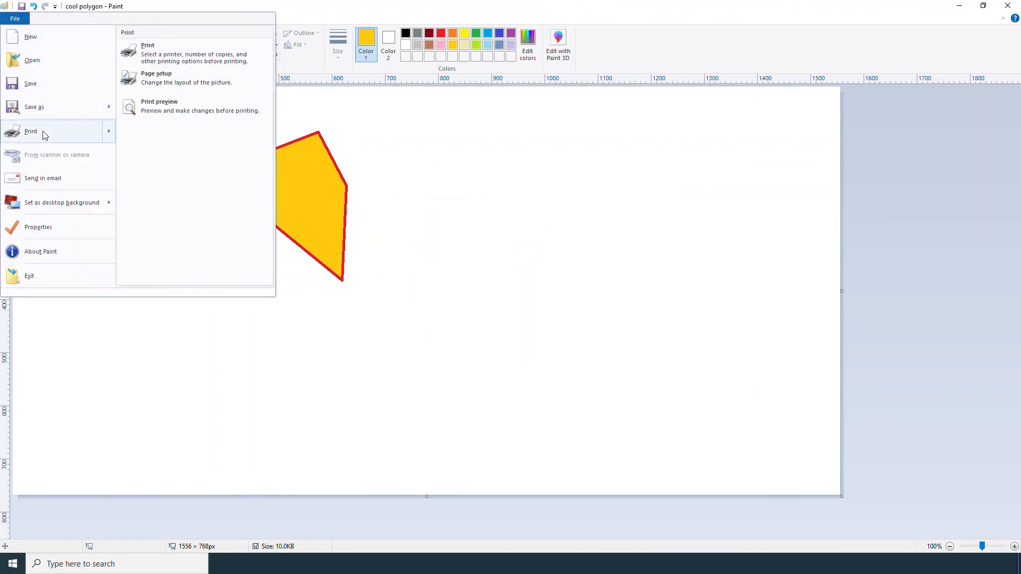
left_click(180, 110)
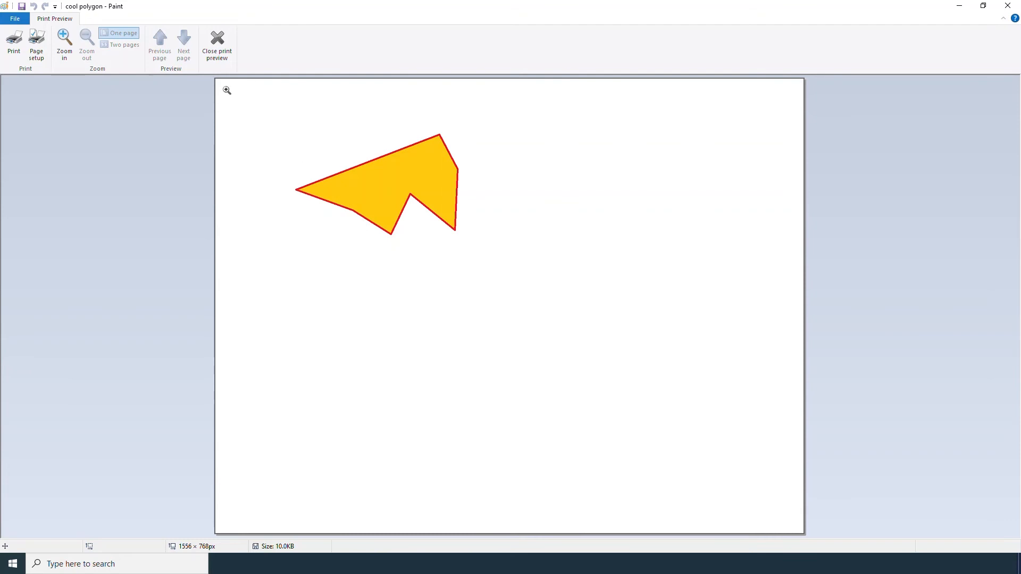
left_click(222, 42)
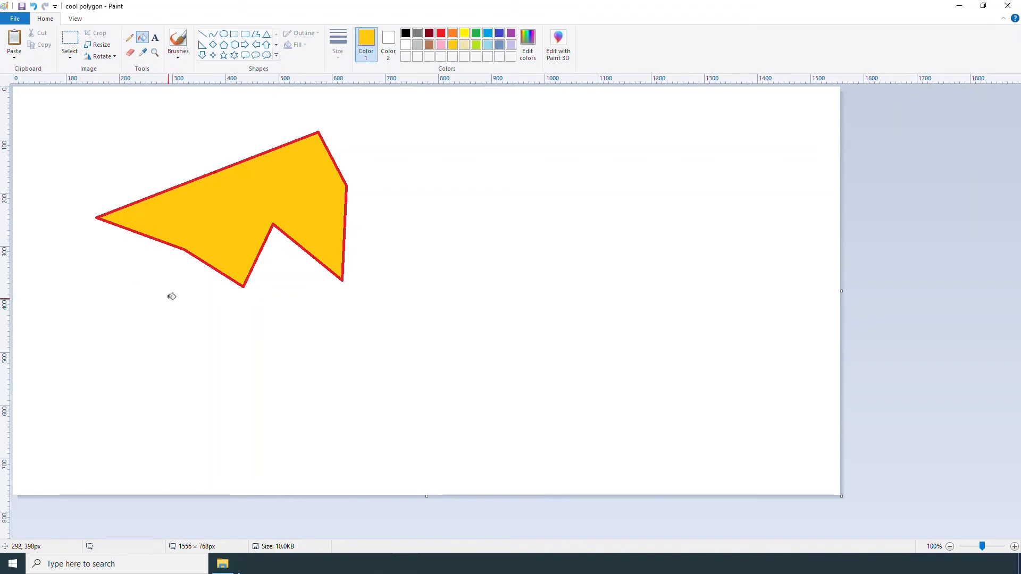
Switch the image's units to inches and set the canvas to 11 in wide by 8.5 in high
left_click(23, 25)
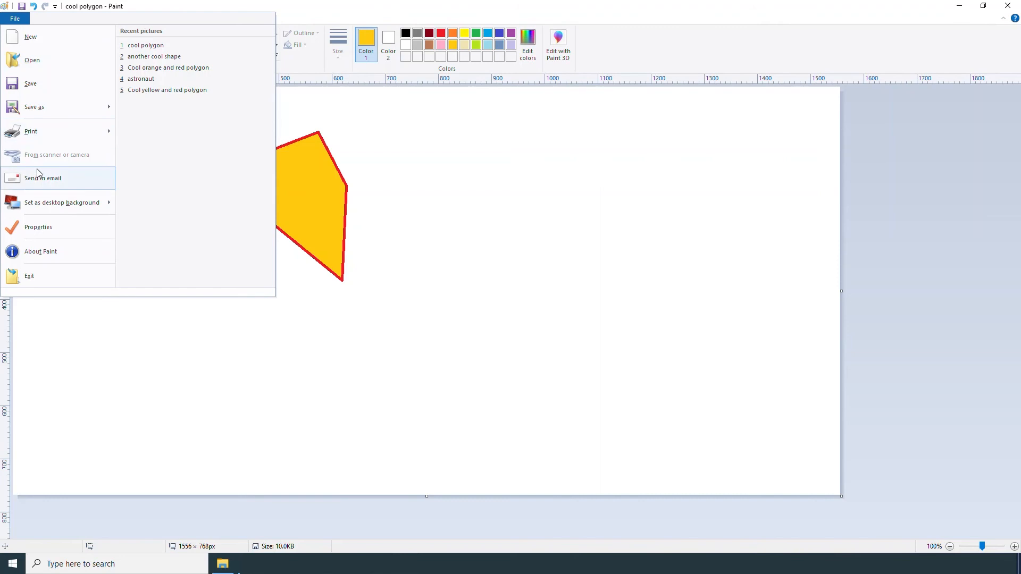
left_click(47, 229)
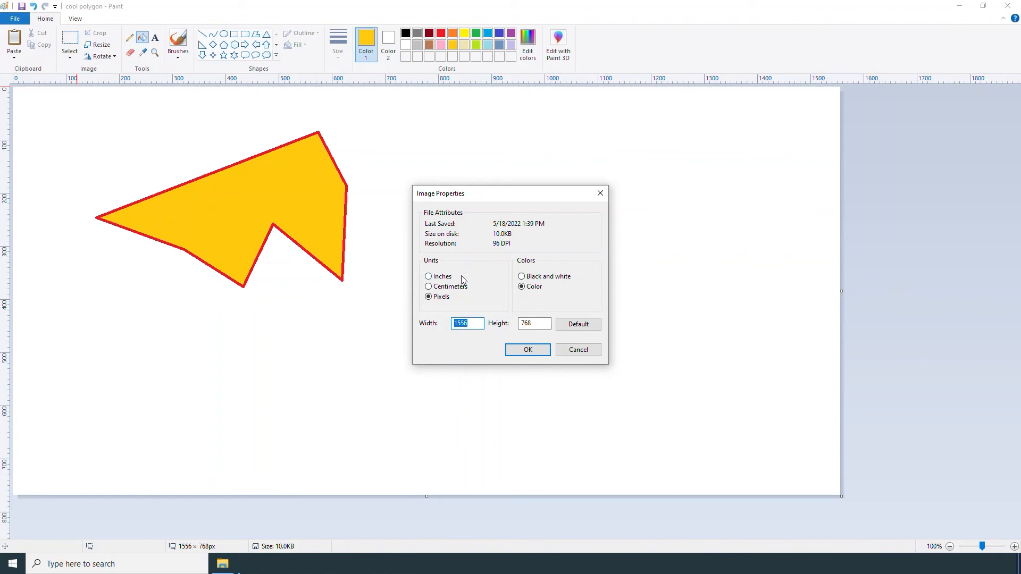
left_click(428, 277)
type("11")
left_click(532, 351)
Review the resized 11 × 8.5 in canvas in print preview and leave the preview
left_click(15, 19)
mouse_move(42, 133)
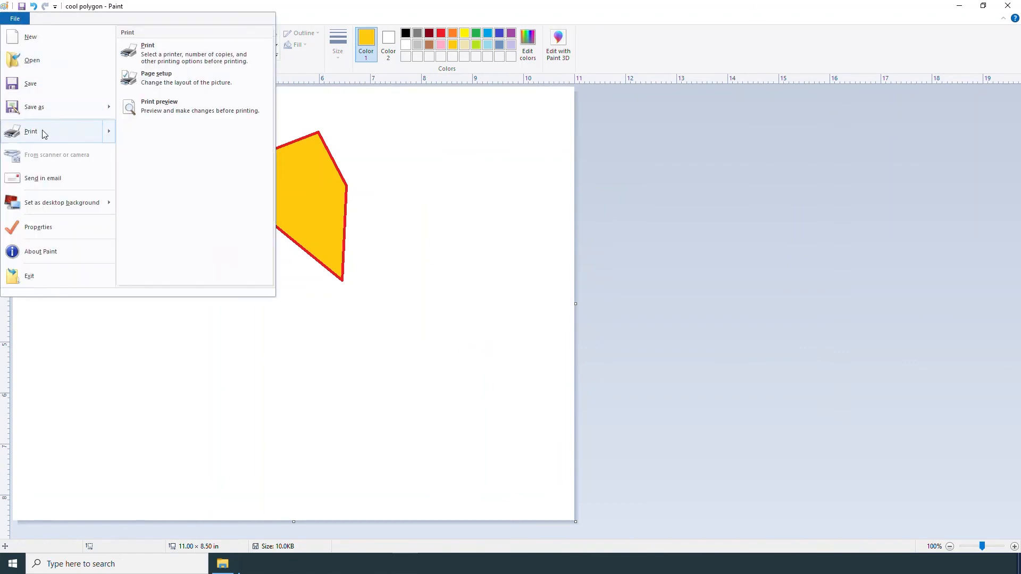
left_click(171, 117)
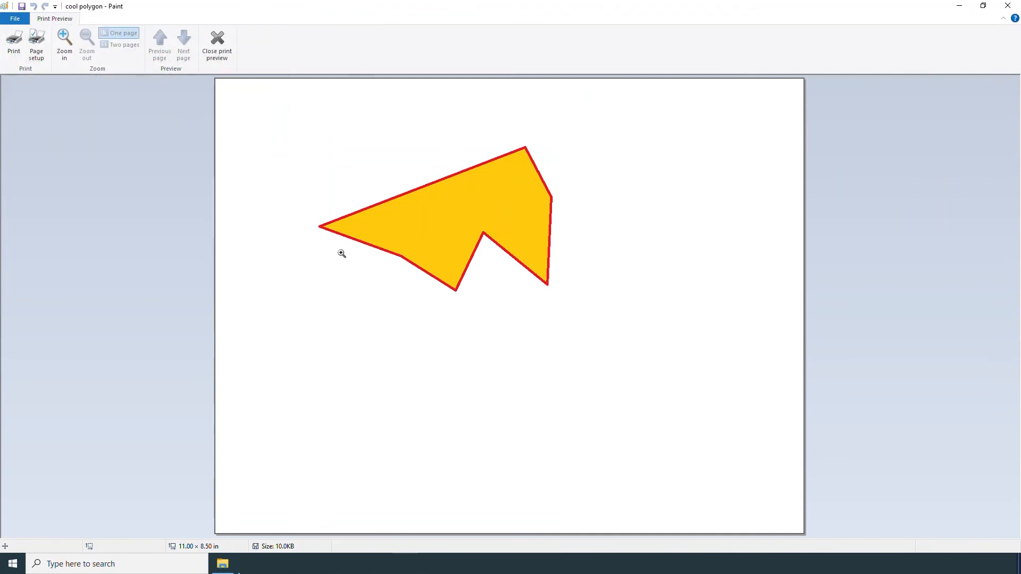
left_click(217, 41)
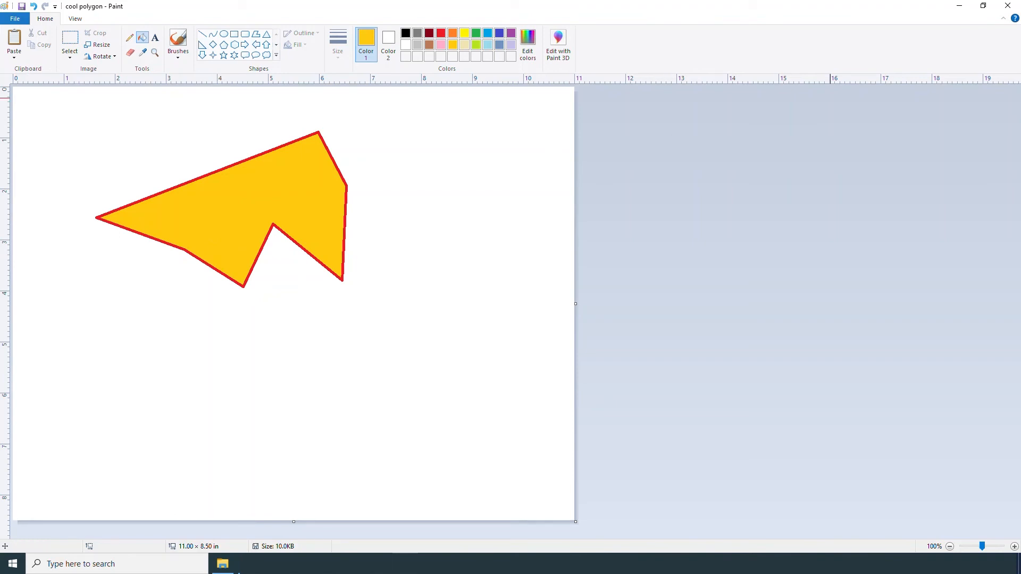
Close the polygon drawing and Paint without saving the changes
left_click(1008, 5)
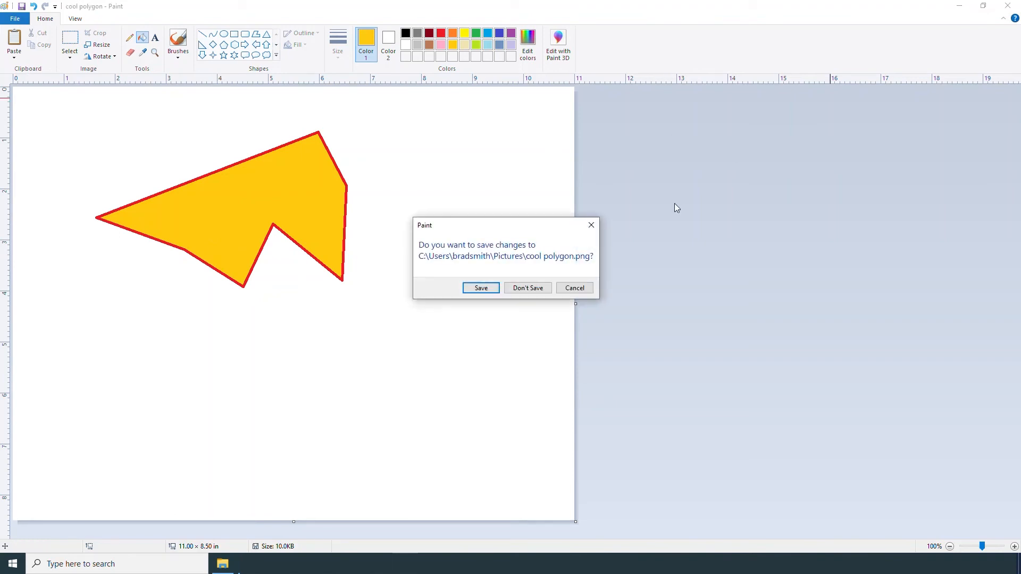
left_click(536, 285)
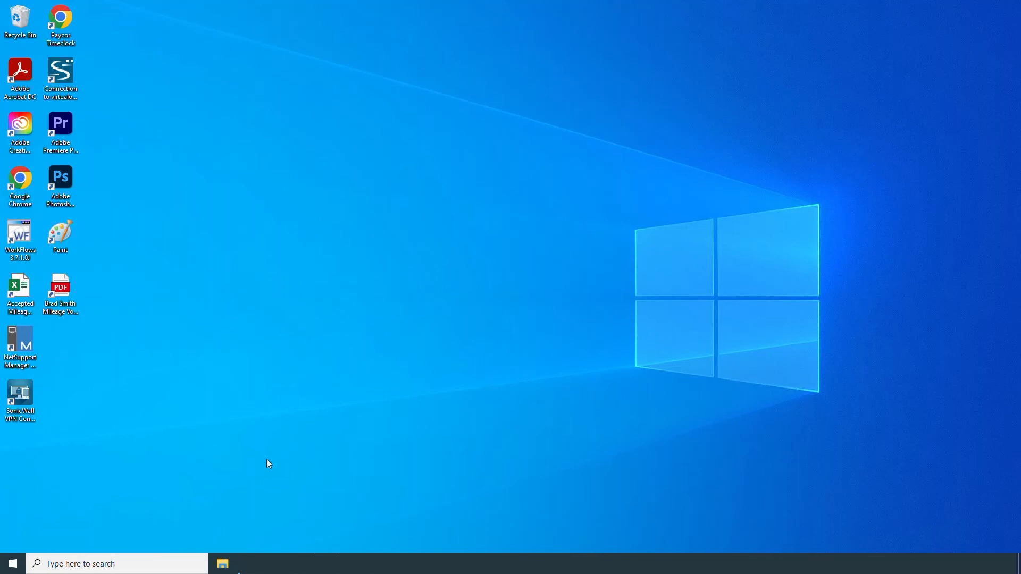
Open the astronaut picture from the Pictures folder in File Explorer, and reopen it from Photos in Paint
left_click(224, 562)
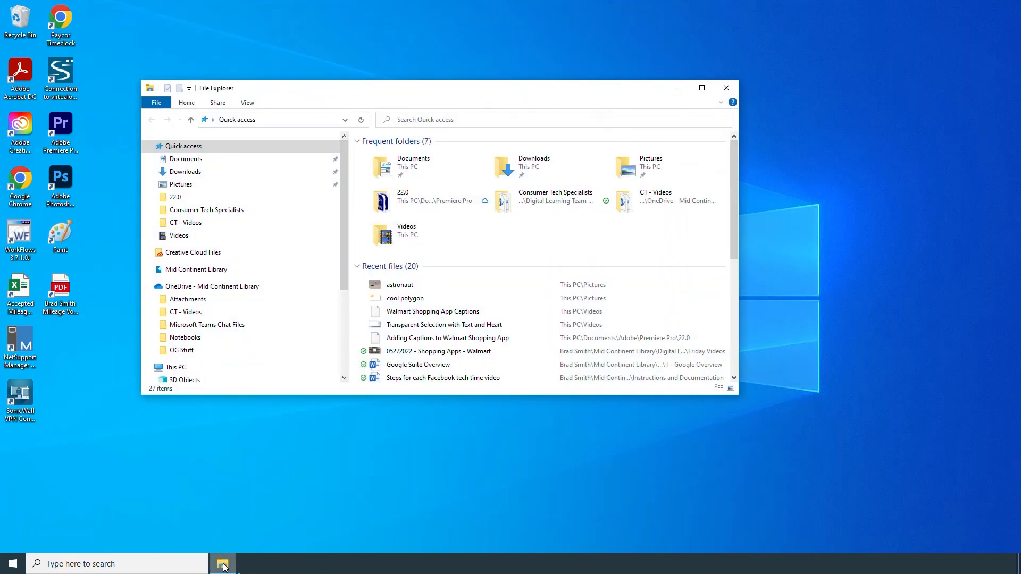
left_click(219, 190)
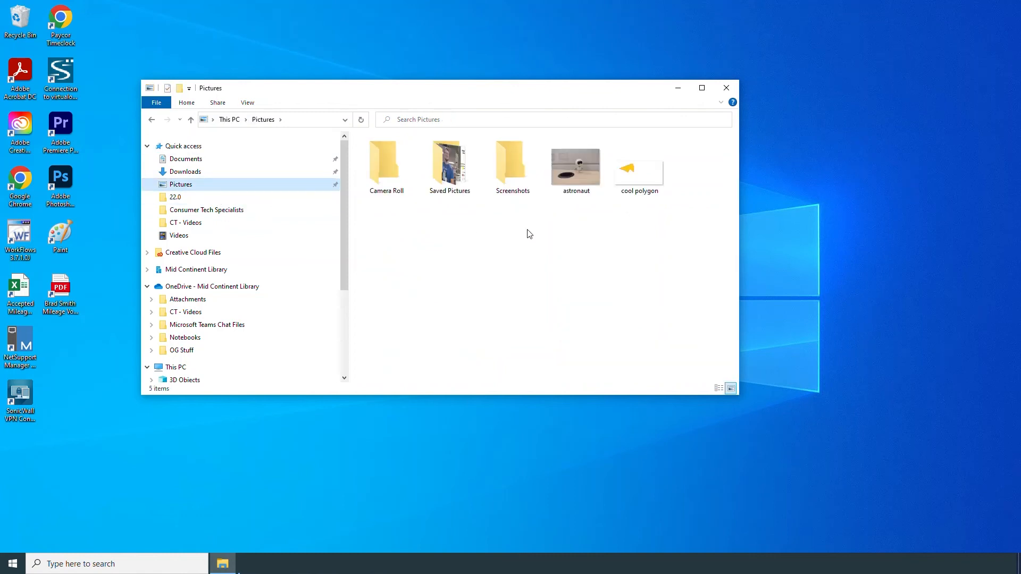
left_click(570, 178)
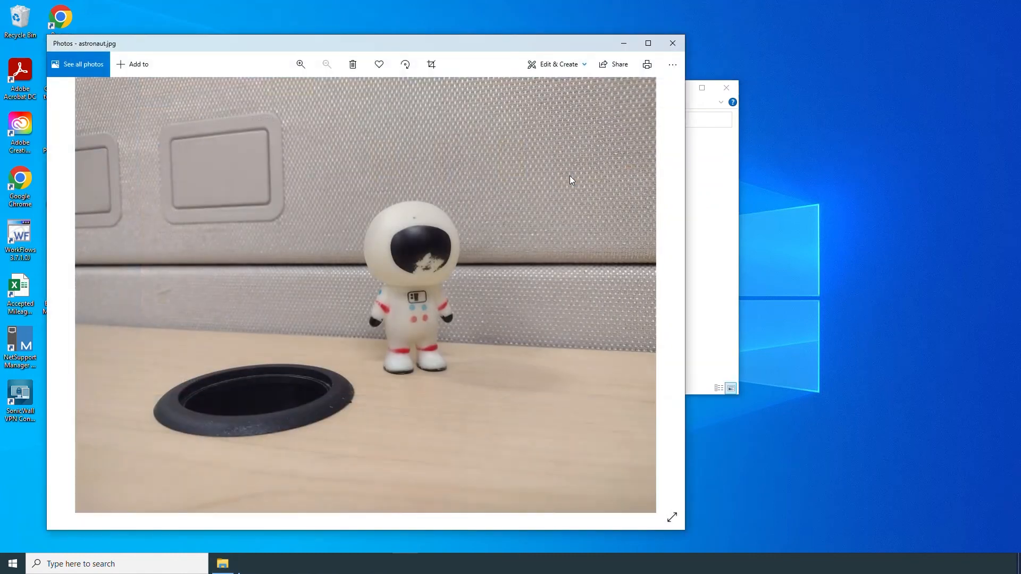
right_click(460, 165)
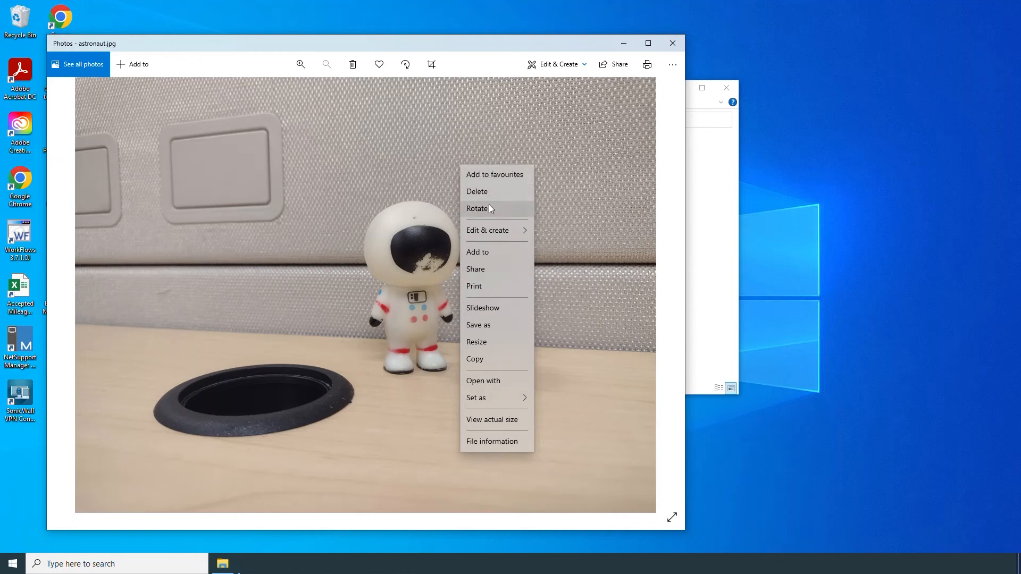
left_click(509, 386)
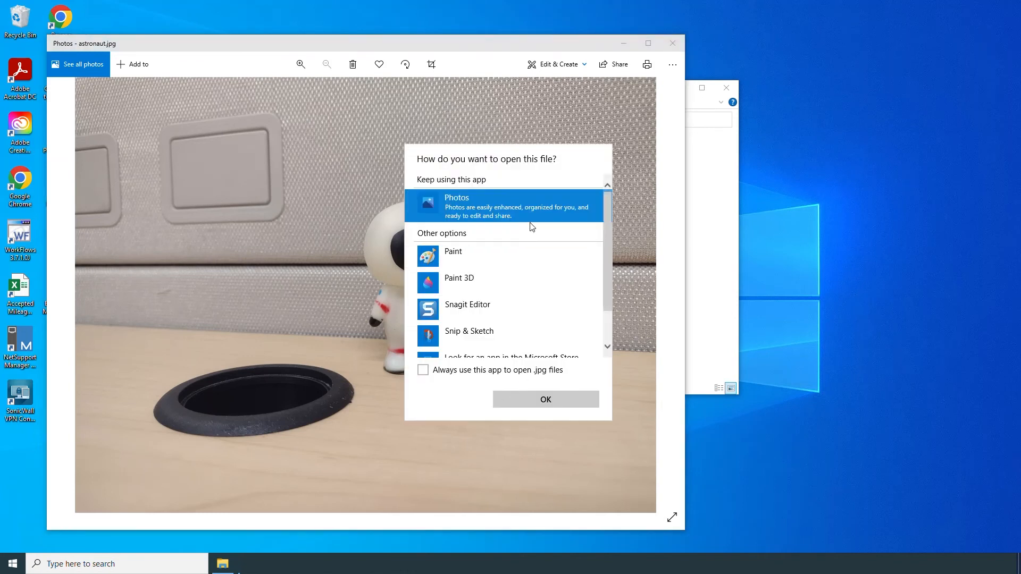
left_click(464, 254)
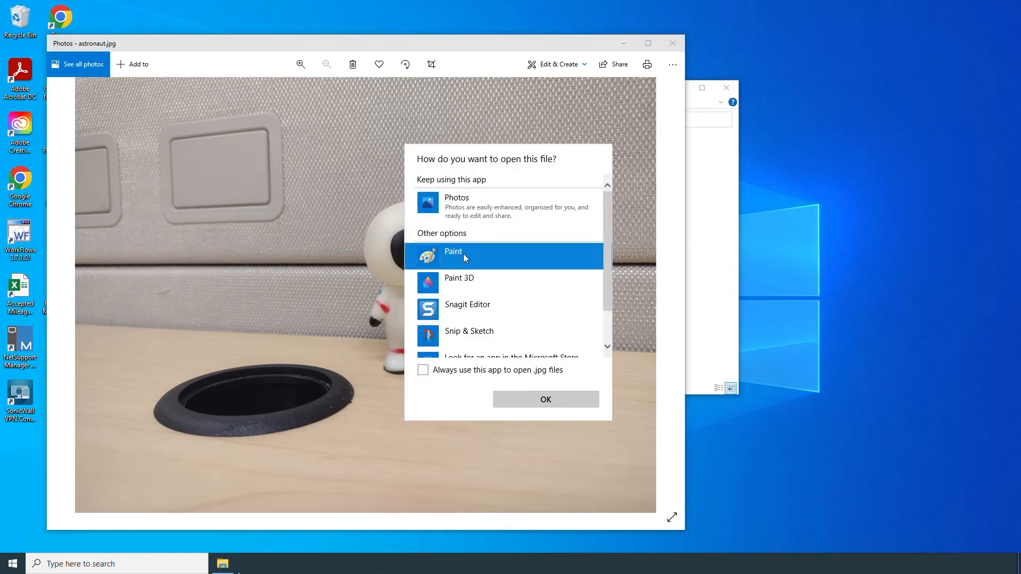
left_click(537, 402)
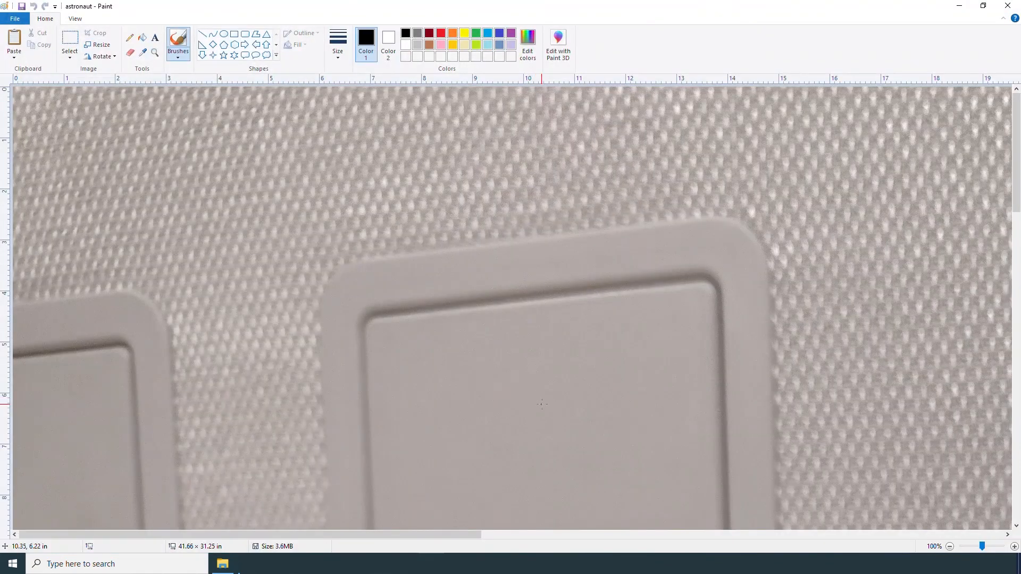
Outline the worn patch on the astronaut's black visor with a free-form selection and delete it
left_click(155, 52)
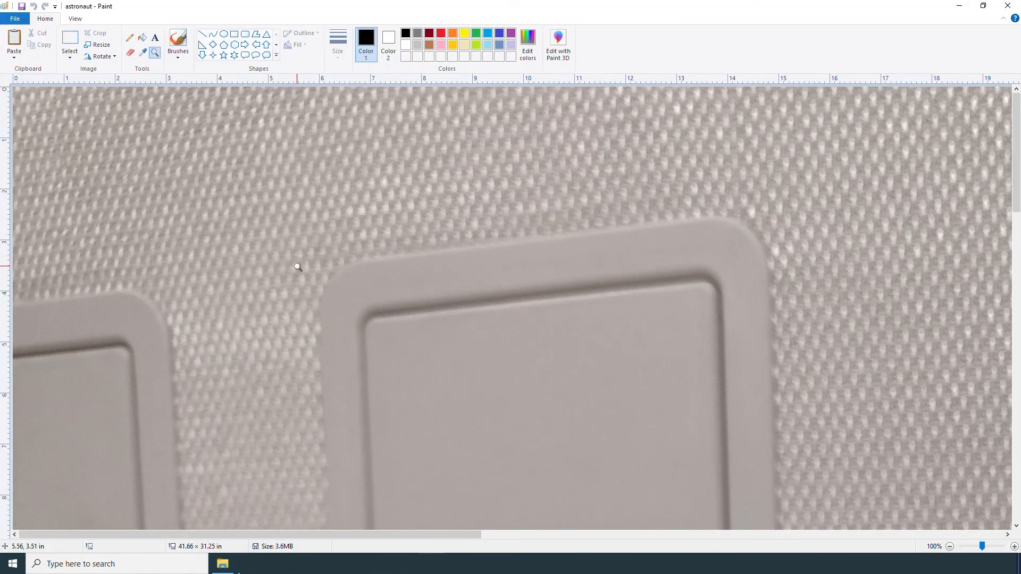
right_click(330, 273)
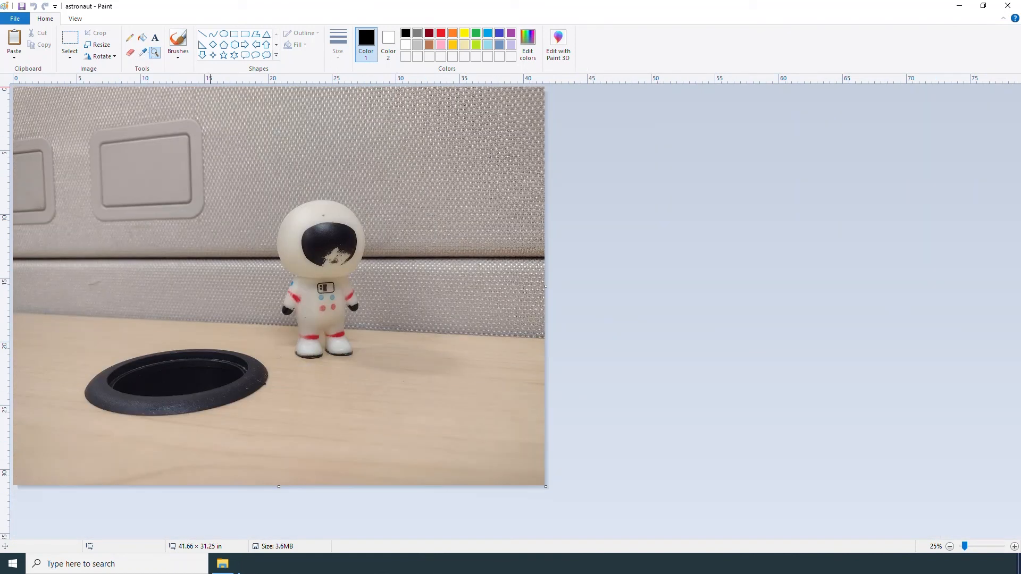
left_click(178, 39)
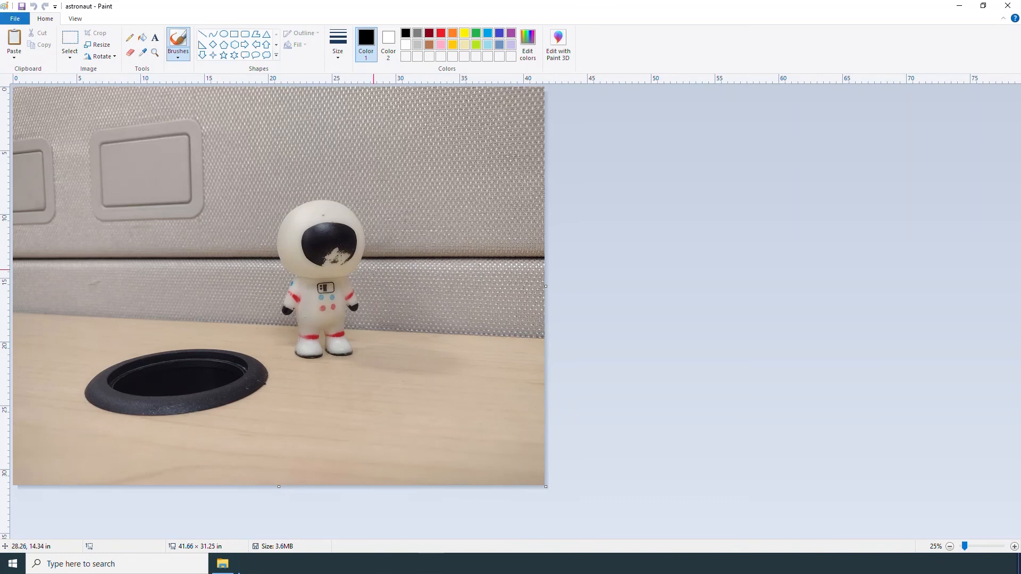
left_click(154, 53)
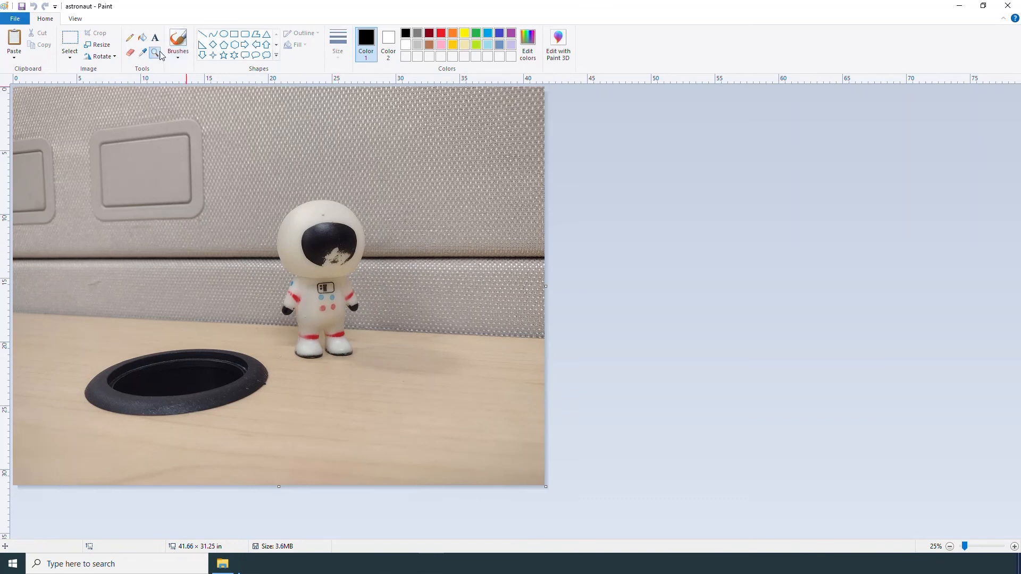
left_click(385, 281)
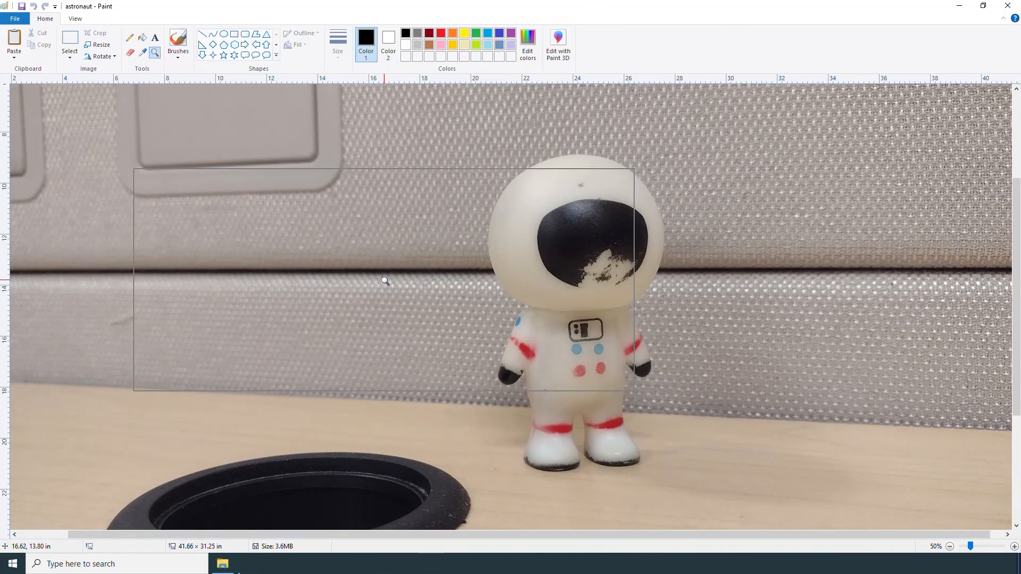
left_click(595, 293)
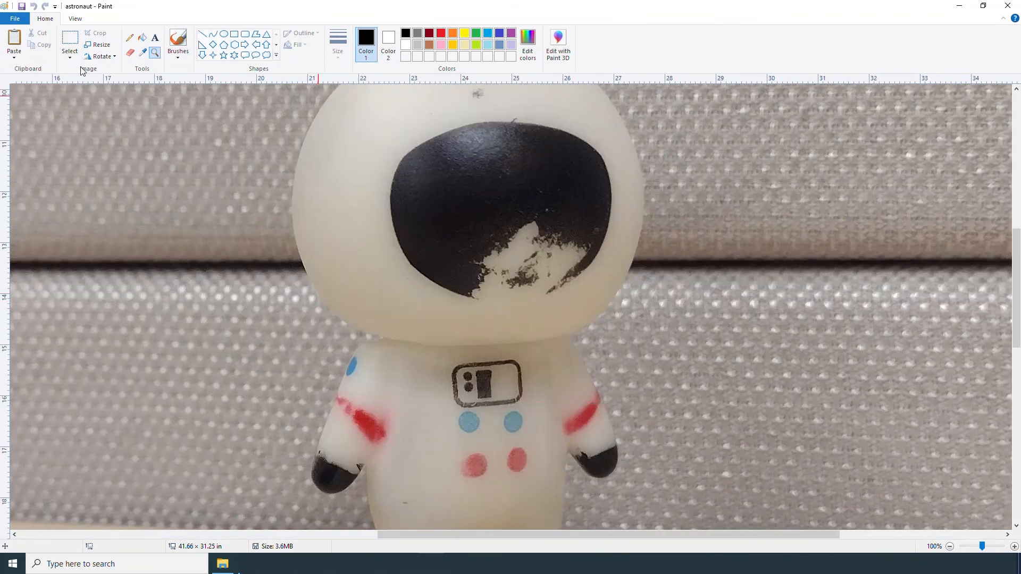
left_click(70, 53)
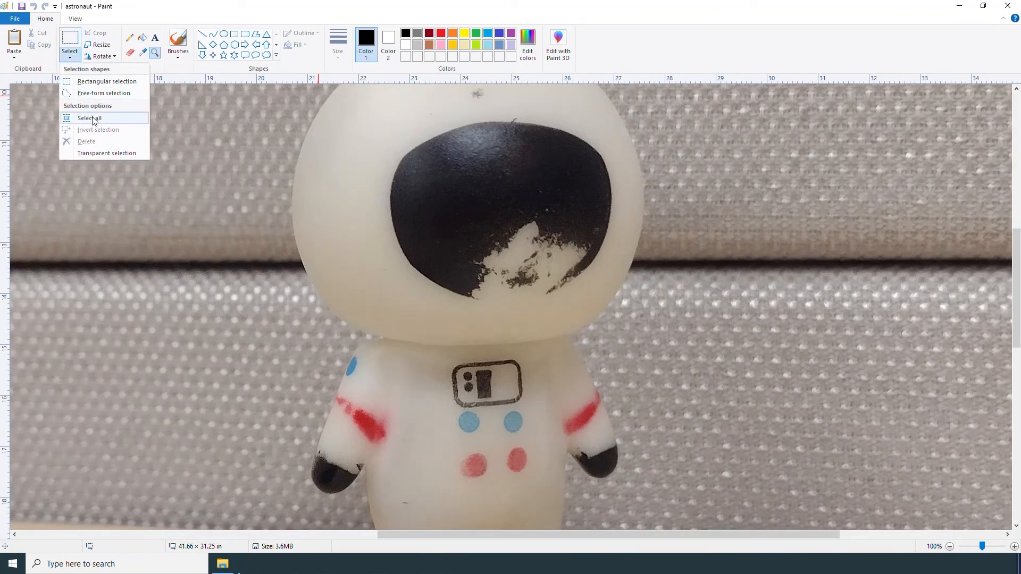
left_click(91, 94)
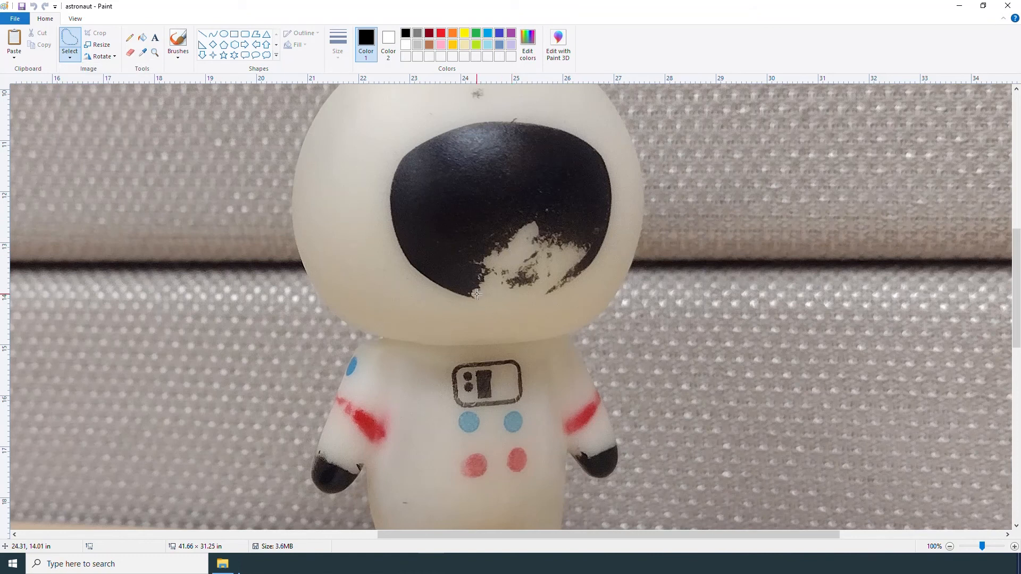
mouse_move(478, 297)
left_mouse_down()
mouse_move(567, 283)
mouse_move(591, 241)
mouse_move(523, 214)
mouse_move(473, 254)
mouse_move(469, 296)
left_mouse_up()
left_click_drag(523, 271, 519, 274)
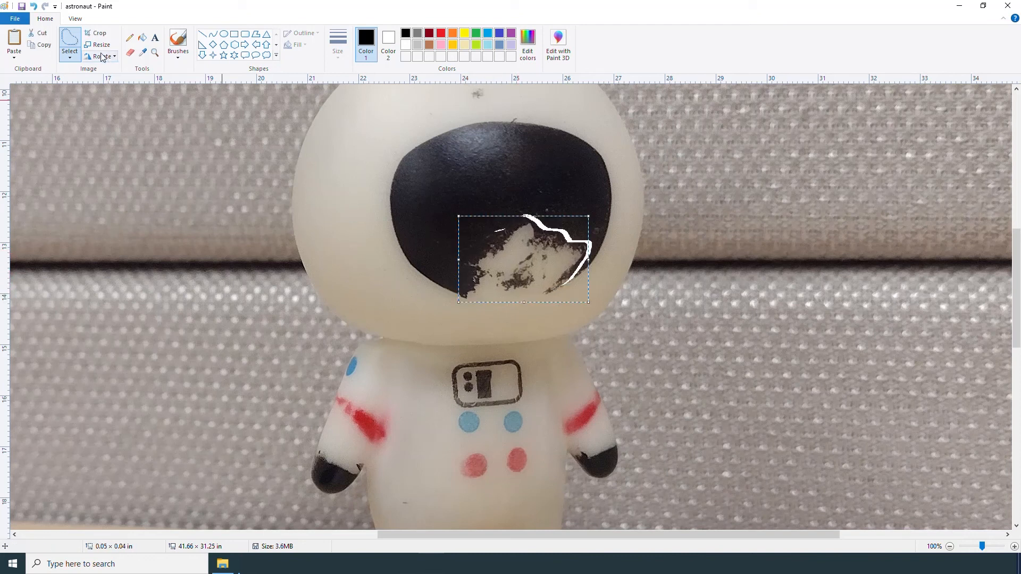
left_click(69, 57)
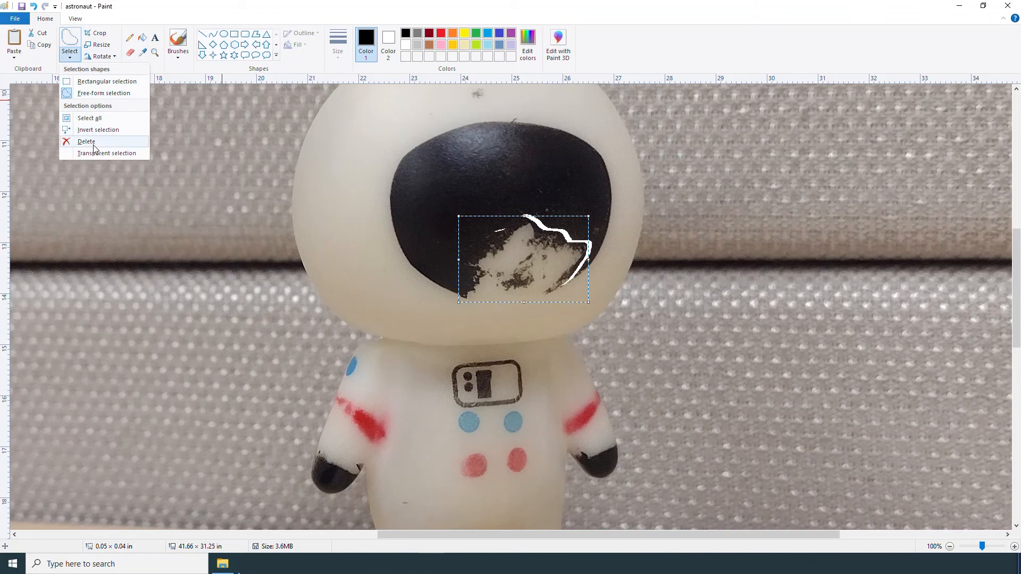
left_click(86, 141)
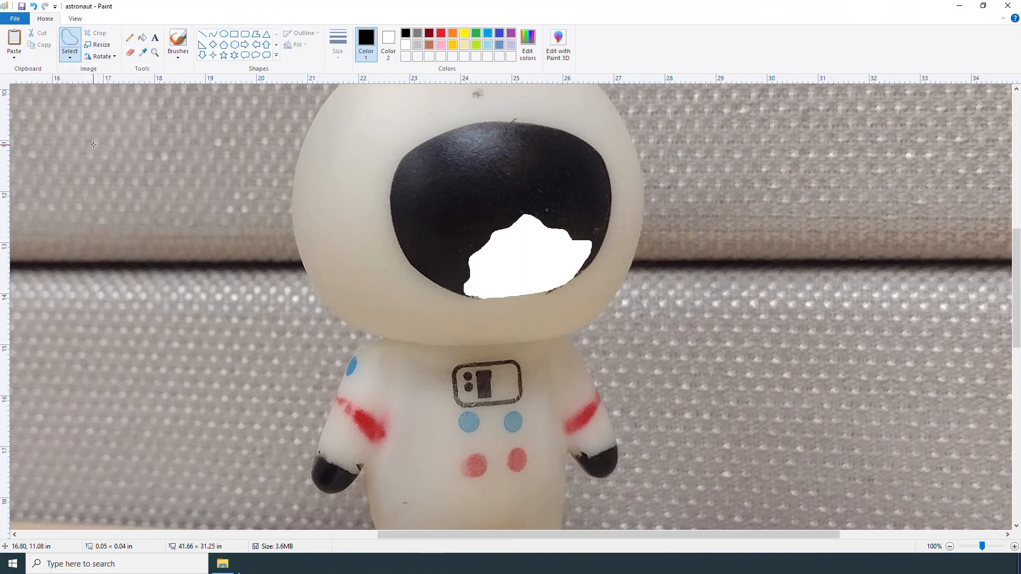
Sample the visor's dark colour beside the deleted patch and fill the white gap with it
left_click(142, 52)
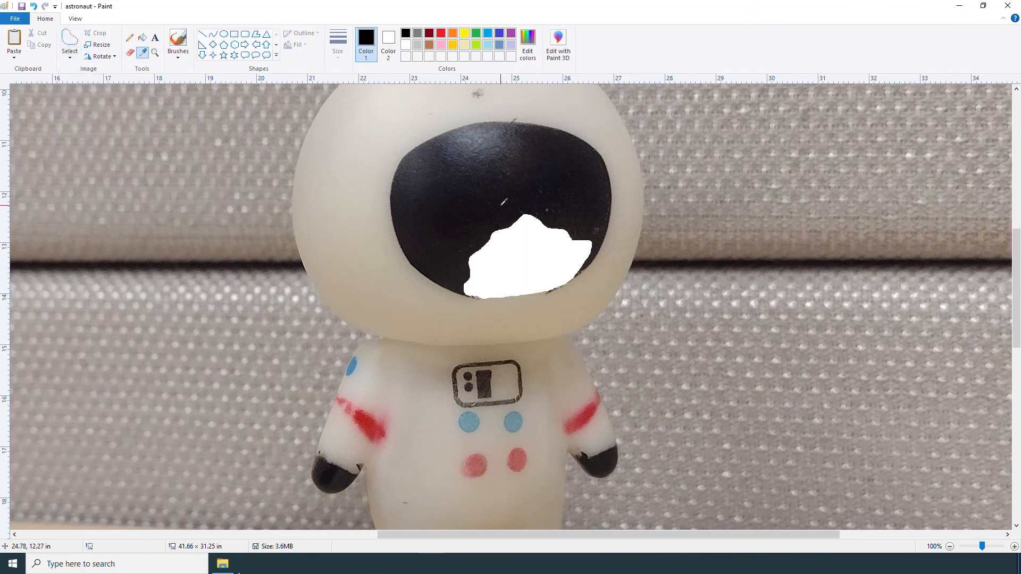
left_click(499, 205)
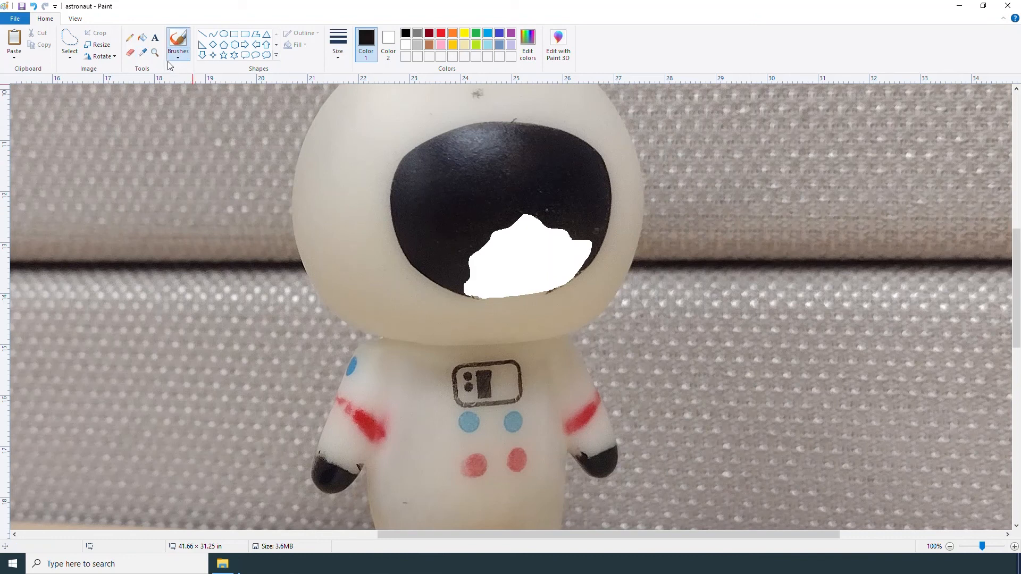
left_click(142, 37)
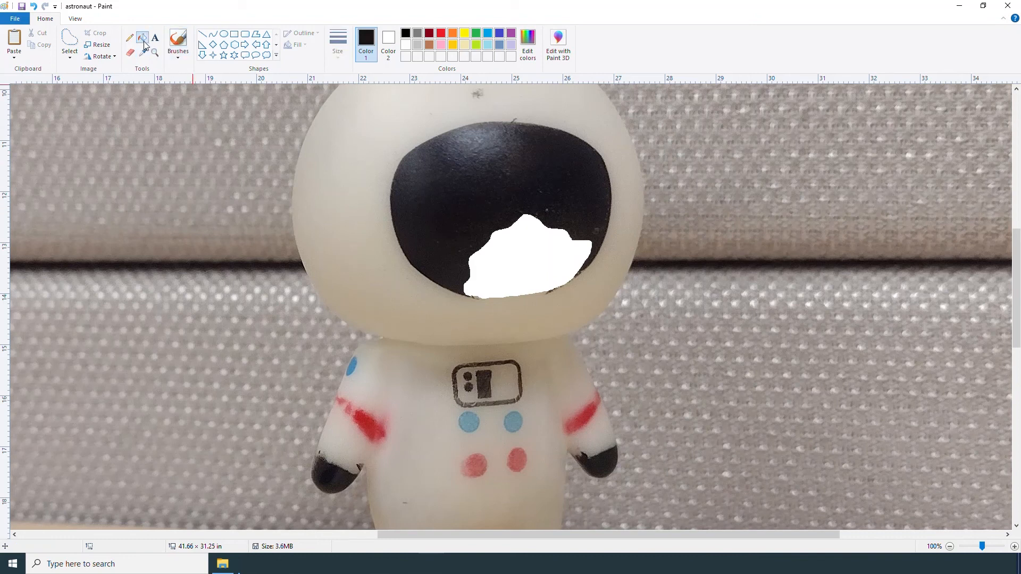
left_click(530, 245)
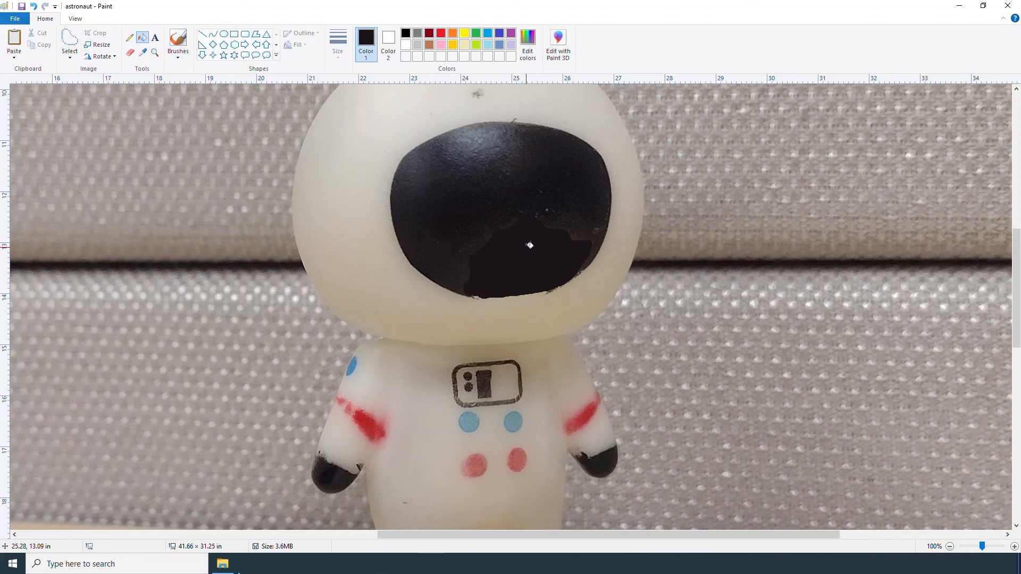
Blend the edges of the filled visor patch into the surrounding black with the watercolor brush
left_click(179, 60)
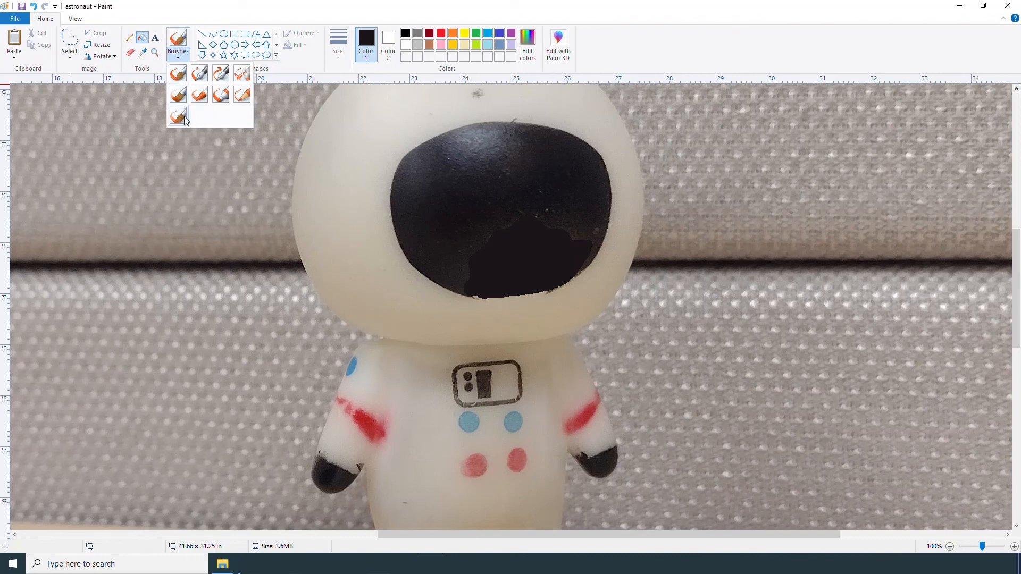
left_click(184, 116)
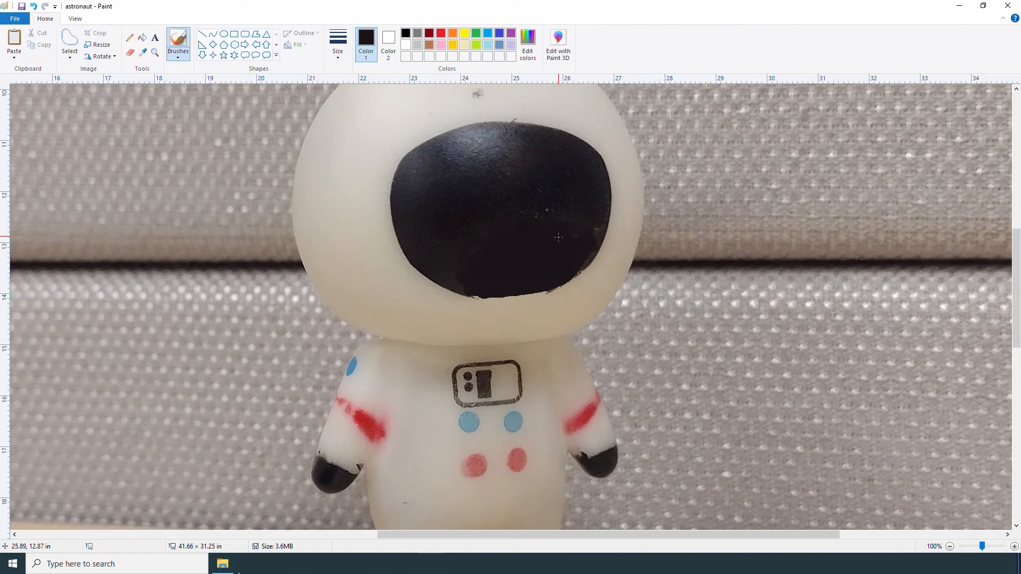
left_click_drag(483, 290, 477, 290)
left_click(155, 52)
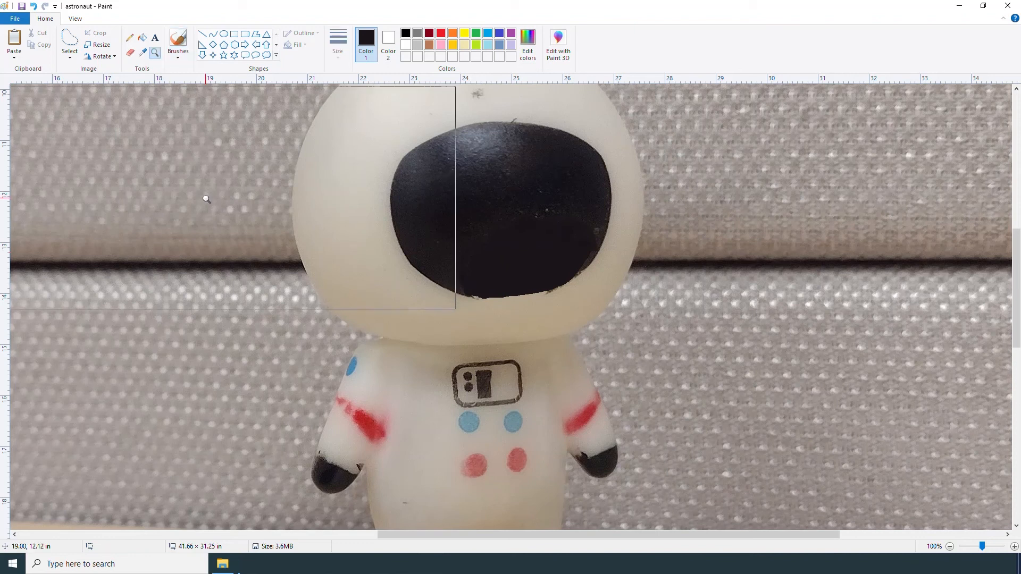
right_click(205, 200)
right_click(310, 216)
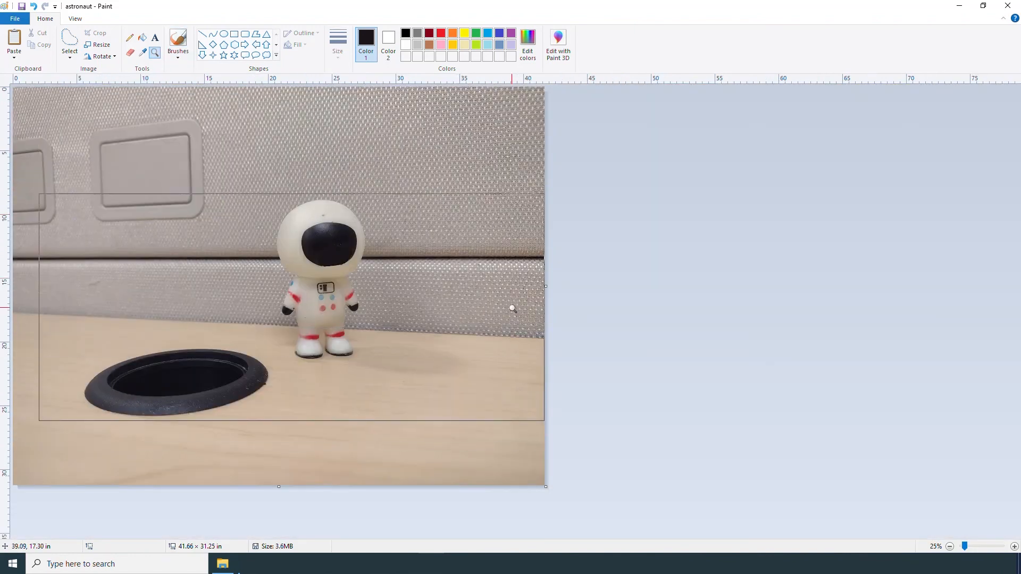
Try three brush strokes over the background beside the astronaut and undo them
left_click(178, 40)
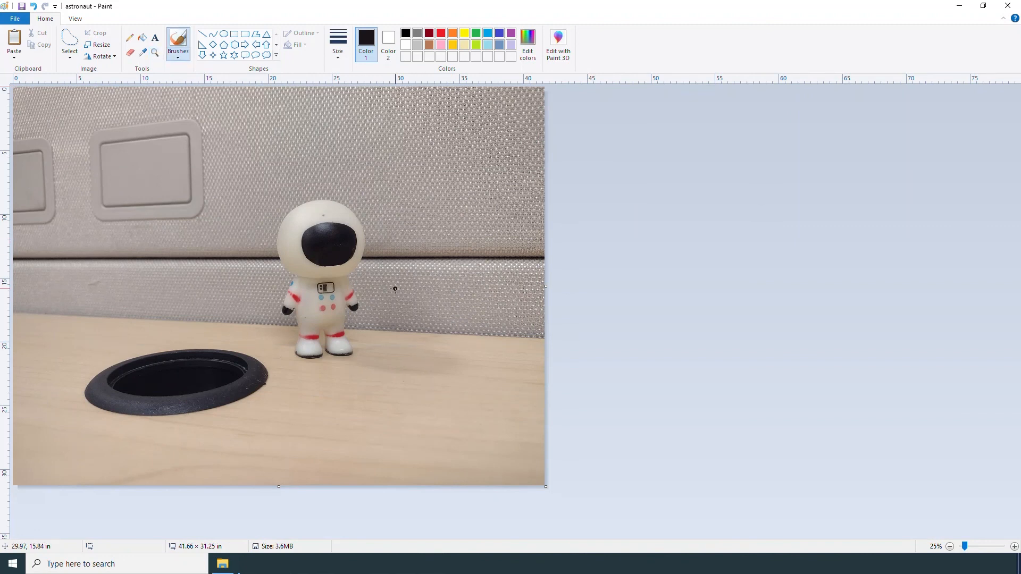
left_click_drag(95, 291, 100, 372)
left_click_drag(149, 259, 149, 338)
mouse_move(122, 224)
left_mouse_down()
mouse_move(159, 240)
mouse_move(155, 277)
mouse_move(173, 292)
left_mouse_up()
left_click(33, 7)
left_click(33, 7)
left_click(34, 7)
Draw an oval speech bubble about 9.4 × 6.9 in above the astronaut with a solid white fill
left_click(256, 54)
left_click_drag(336, 119, 453, 206)
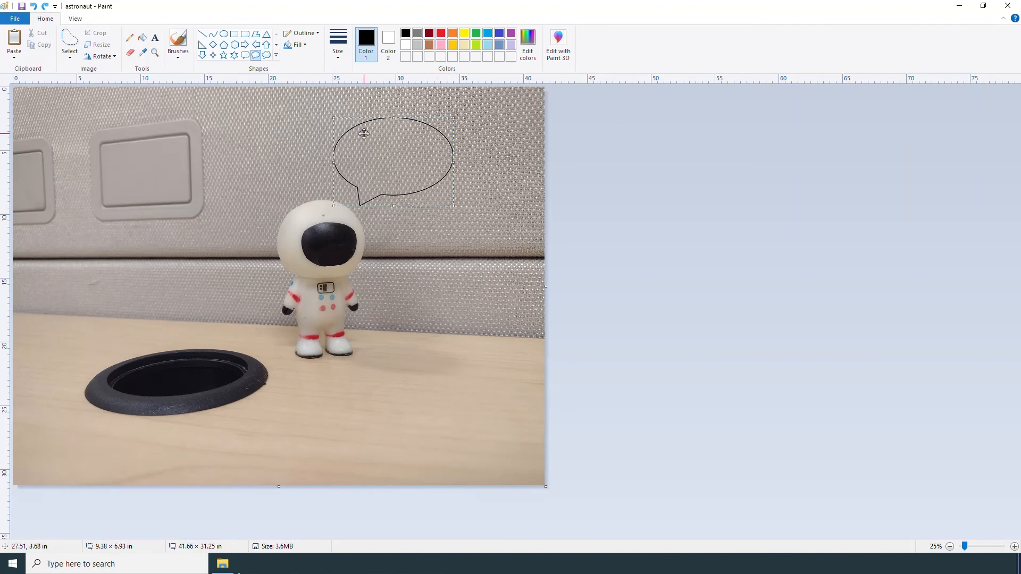
left_click(304, 46)
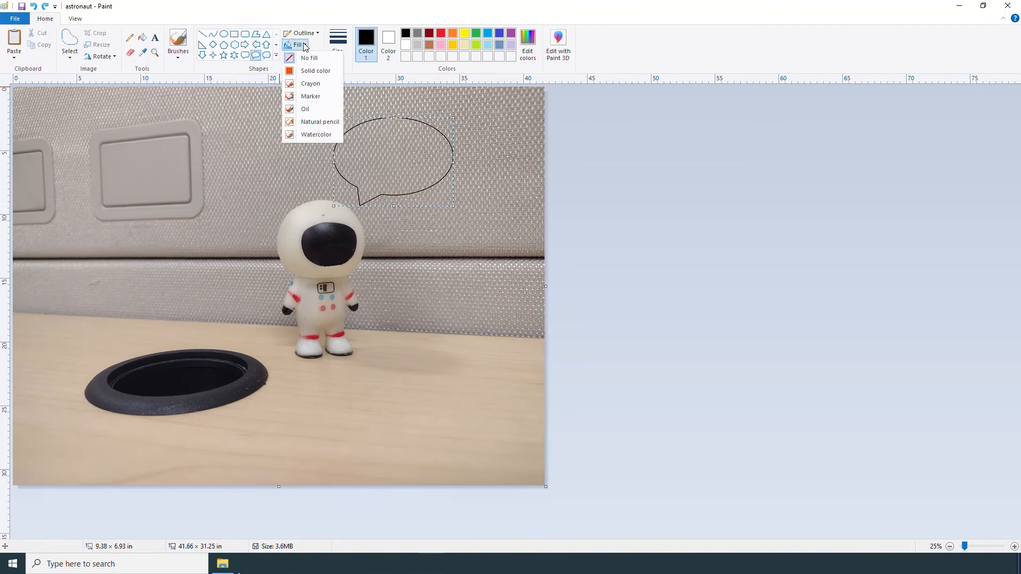
left_click(314, 71)
left_click_drag(378, 148, 382, 149)
left_click(418, 332)
Add the text "Hello there!" inside the speech bubble
left_click(154, 37)
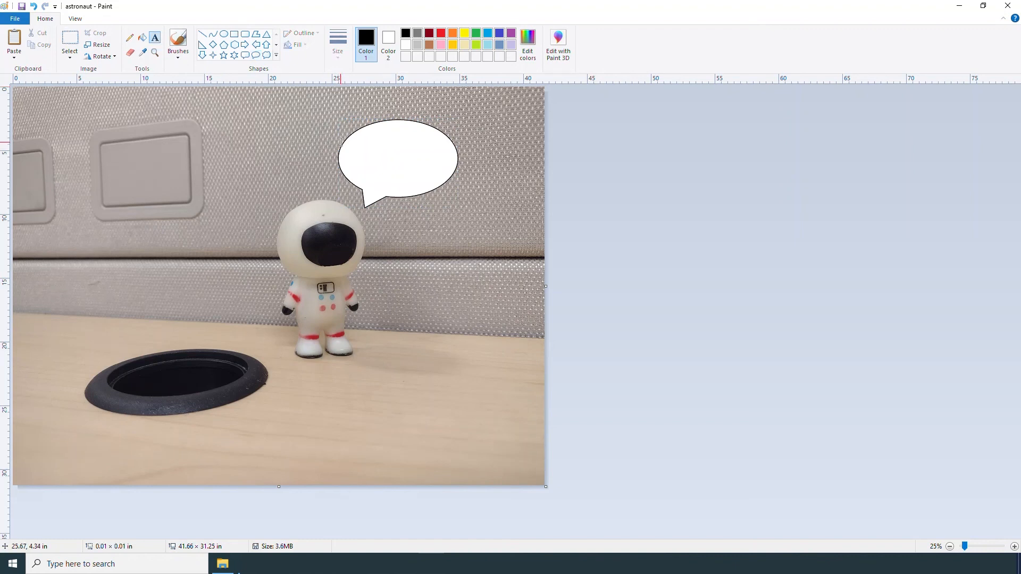
left_click_drag(424, 165, 474, 176)
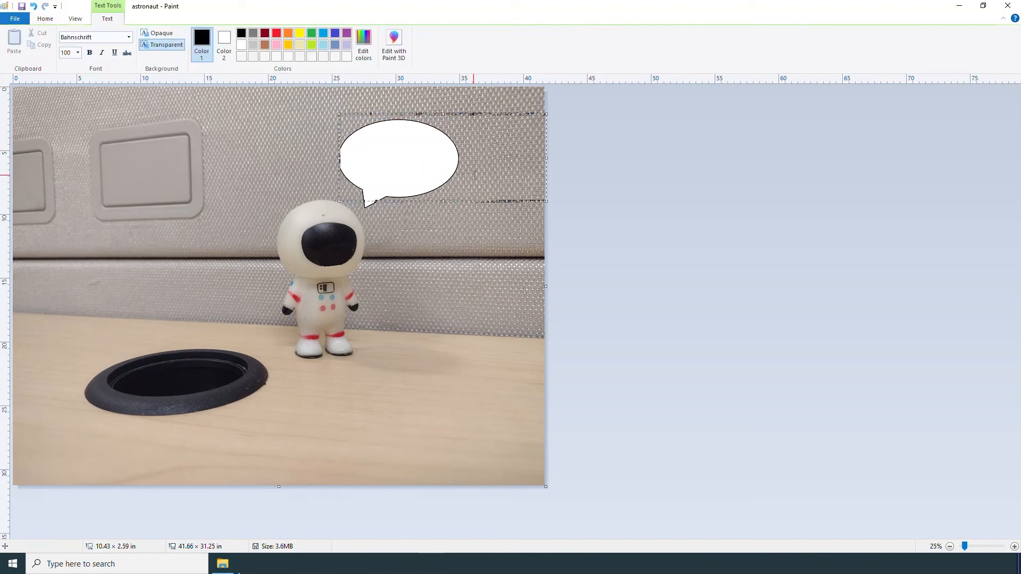
left_click_drag(444, 113, 450, 146)
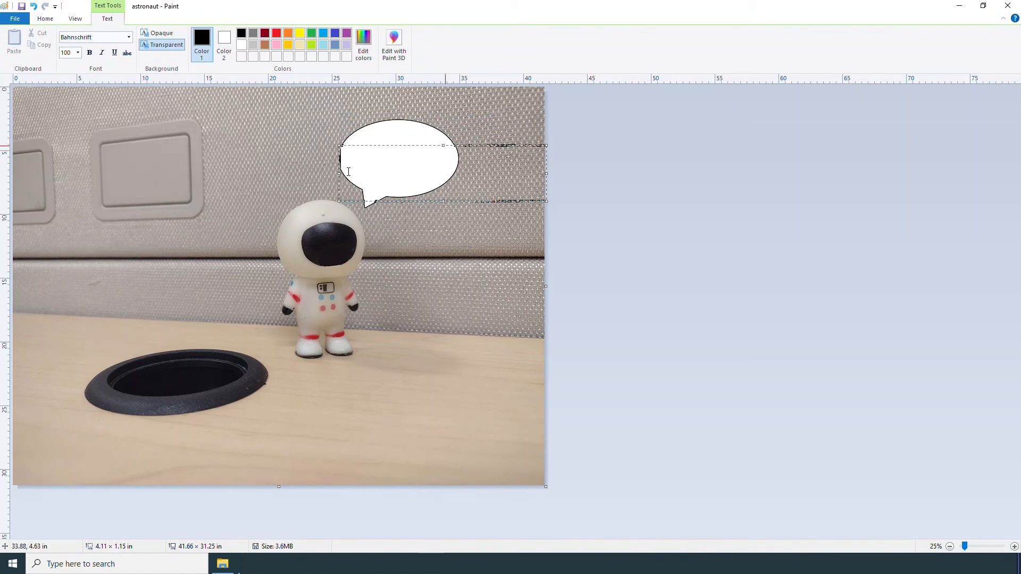
left_click_drag(340, 174, 345, 176)
type("Helo")
key("BackSpace")
type("lo there!")
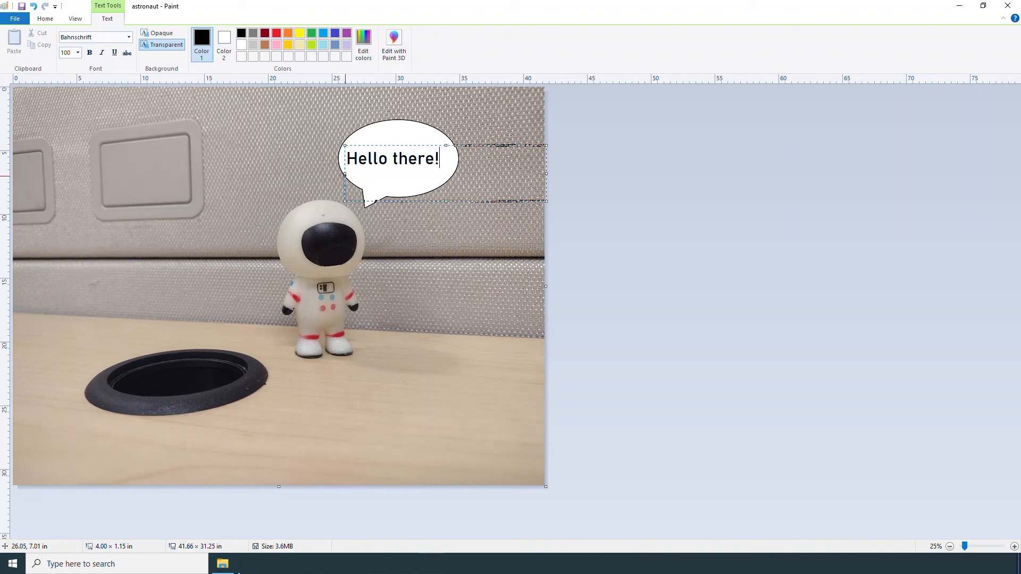
left_click(459, 262)
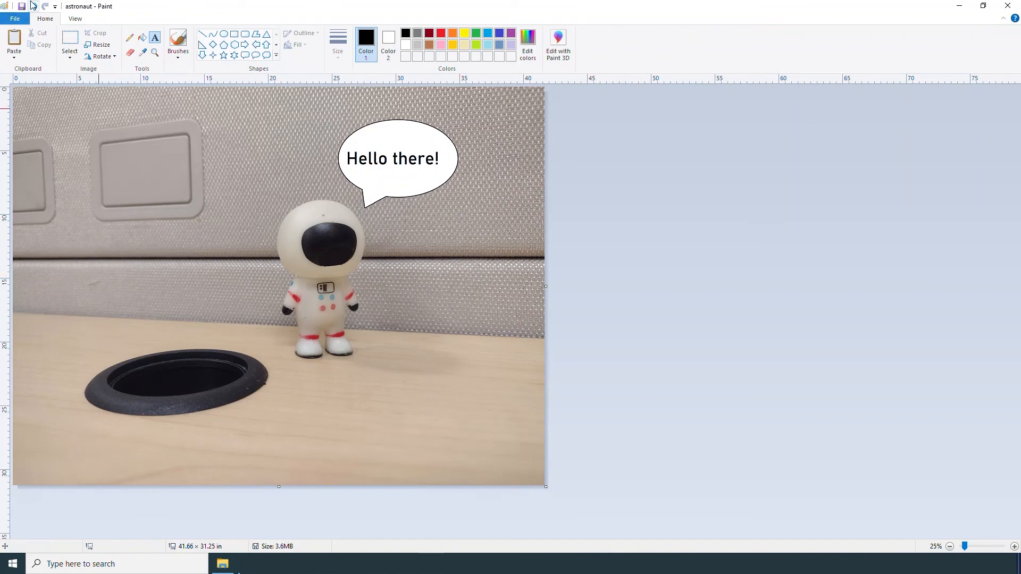
Undo the added text and the speech bubble
left_click(33, 6)
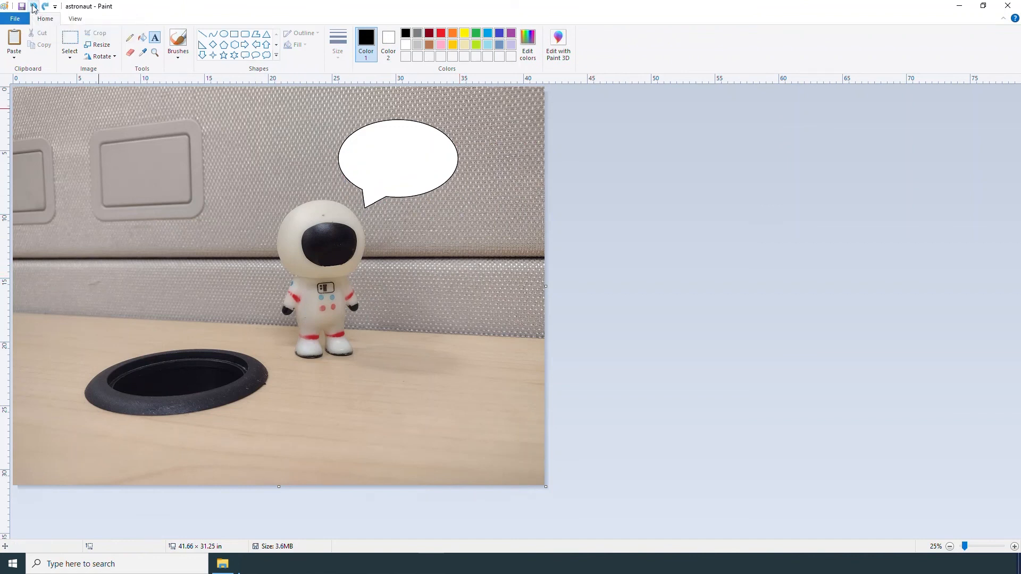
left_click(33, 6)
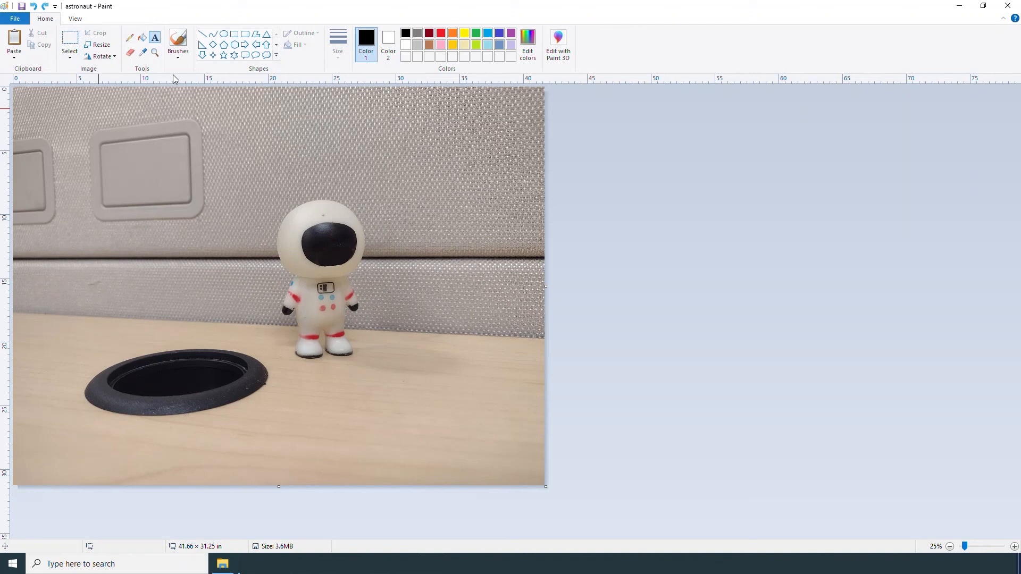
Trace the whole astronaut with a free-form selection and move the cutout slightly down and to the left
left_click(155, 52)
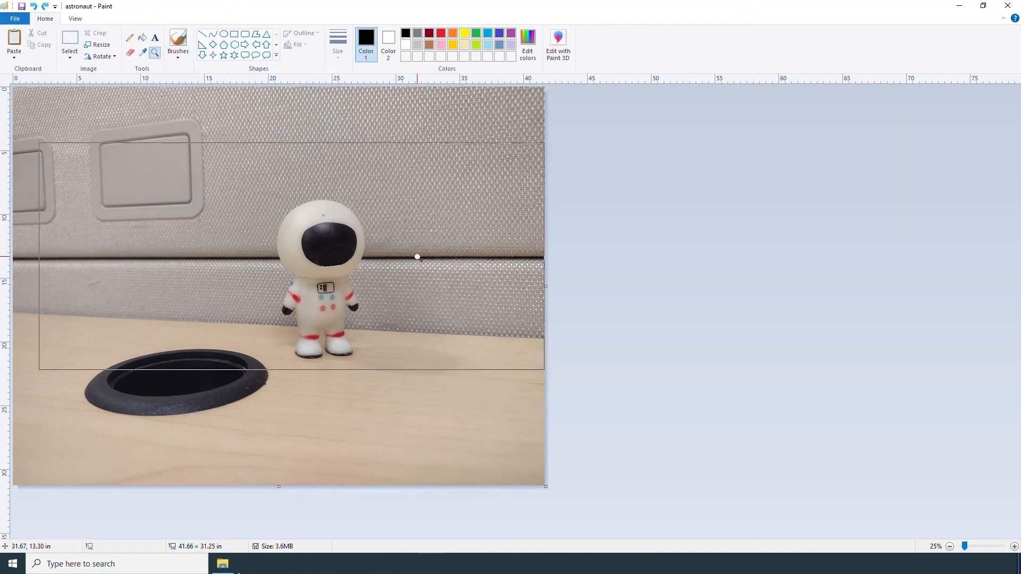
left_click(418, 268)
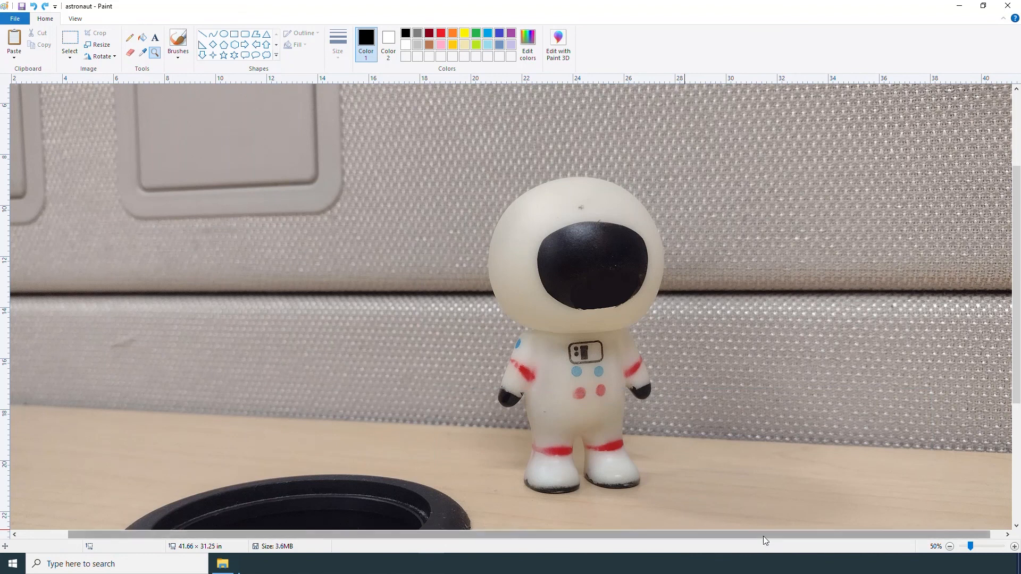
left_click_drag(764, 536, 891, 529)
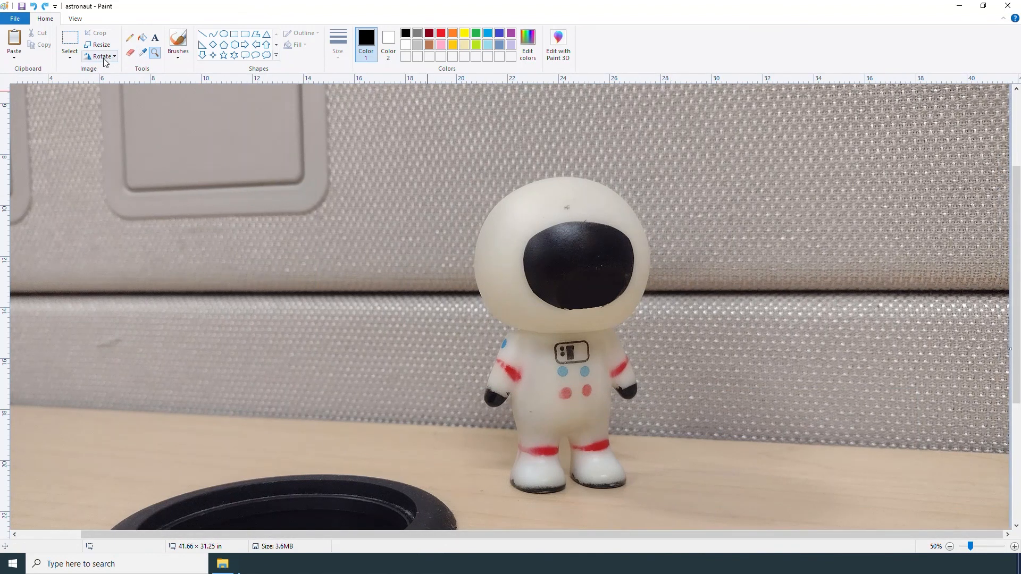
left_click(72, 57)
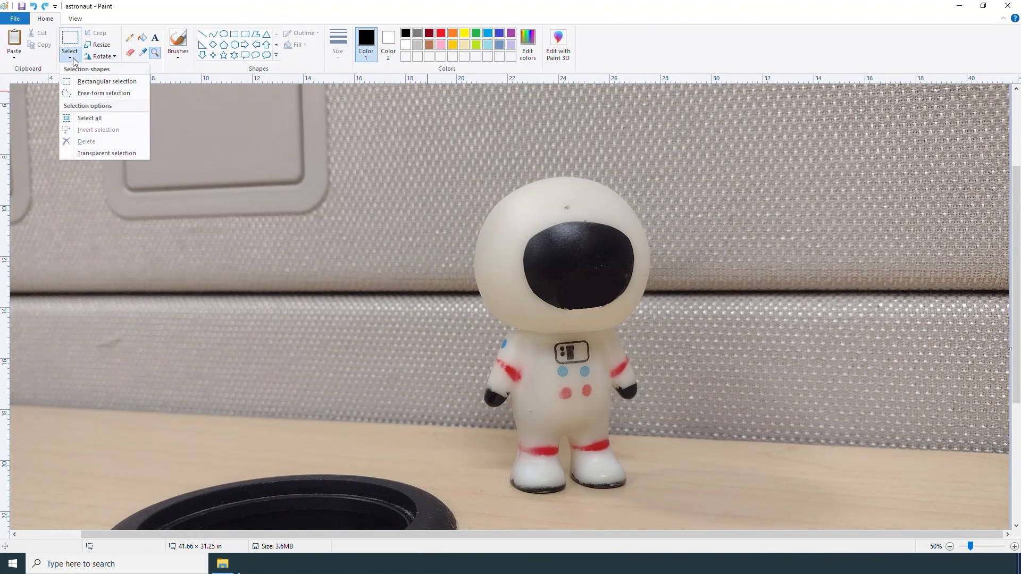
left_click(85, 94)
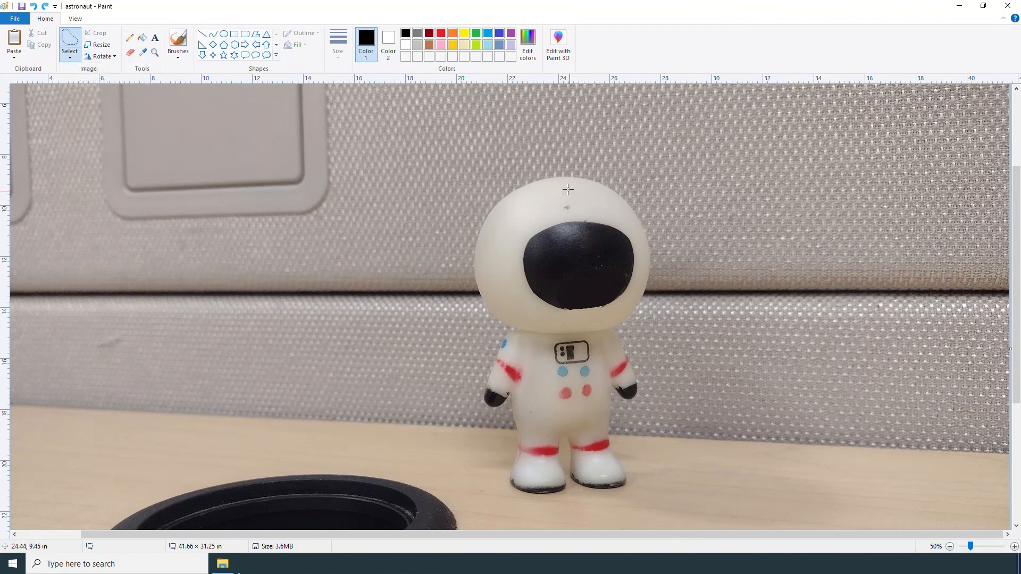
mouse_move(567, 176)
left_mouse_down()
mouse_move(489, 209)
mouse_move(475, 247)
mouse_move(482, 302)
mouse_move(519, 331)
mouse_move(504, 341)
mouse_move(484, 397)
mouse_move(492, 409)
mouse_move(510, 394)
mouse_move(512, 486)
mouse_move(561, 489)
mouse_move(567, 441)
mouse_move(583, 485)
mouse_move(621, 485)
mouse_move(610, 386)
mouse_move(636, 392)
left_mouse_up()
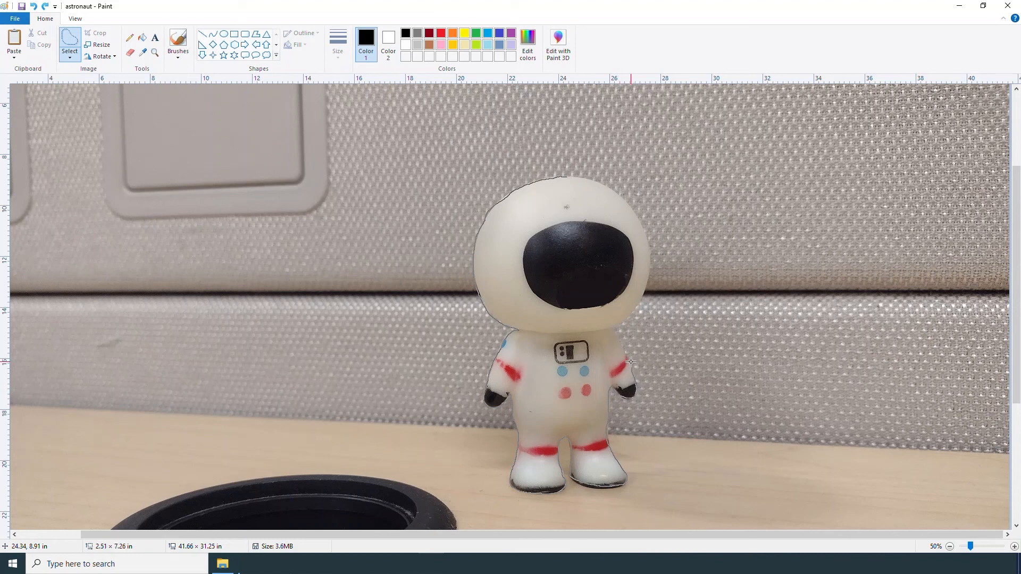
mouse_move(625, 348)
left_mouse_down()
mouse_move(615, 327)
mouse_move(651, 266)
mouse_move(643, 221)
mouse_move(616, 194)
mouse_move(563, 176)
left_mouse_up()
mouse_move(569, 275)
left_mouse_down()
mouse_move(537, 277)
mouse_move(556, 281)
left_mouse_up()
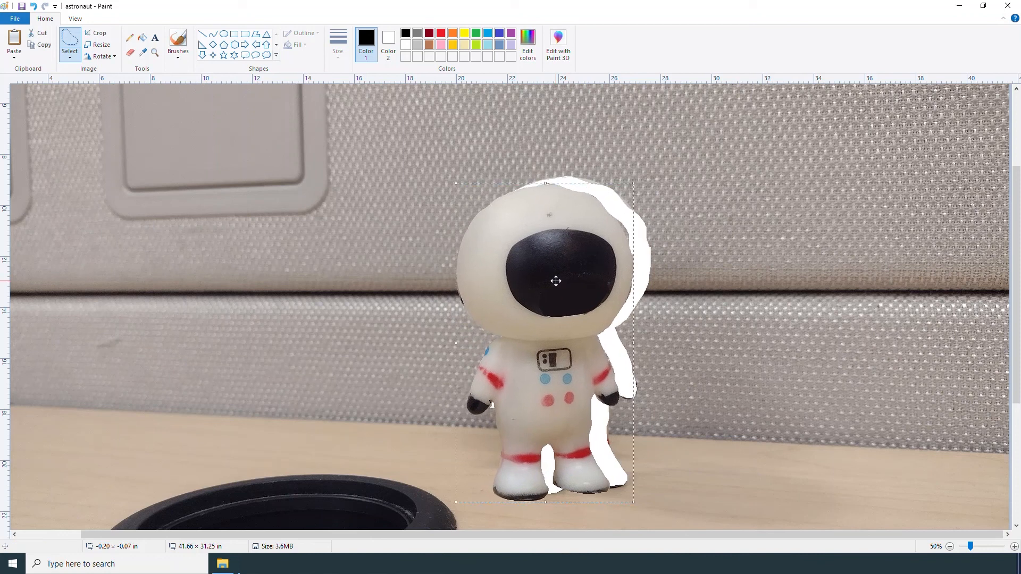
Invert the selection and delete everything around the astronaut
left_click(70, 55)
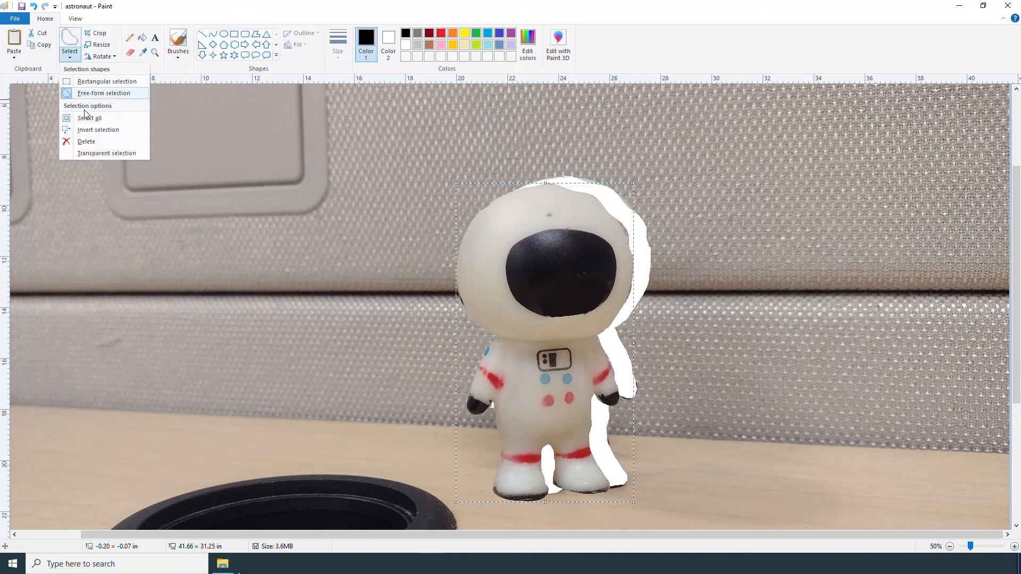
left_click(92, 130)
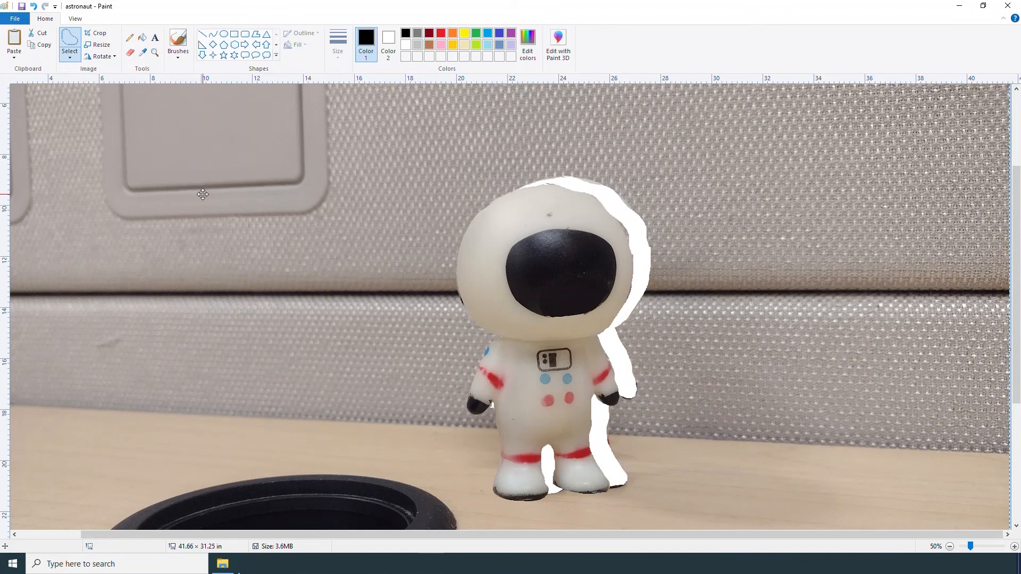
left_click_drag(244, 240, 217, 223)
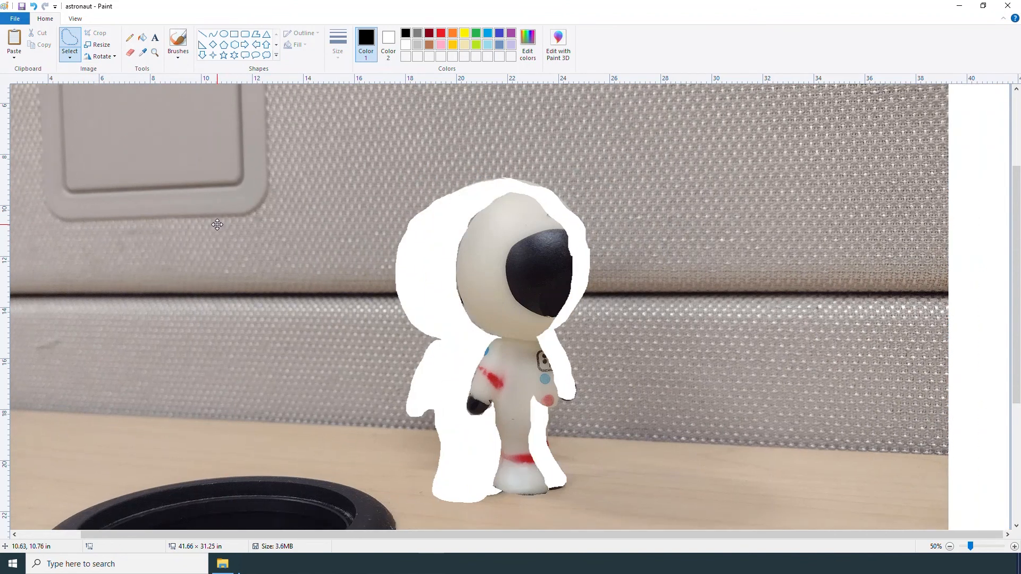
left_click(70, 57)
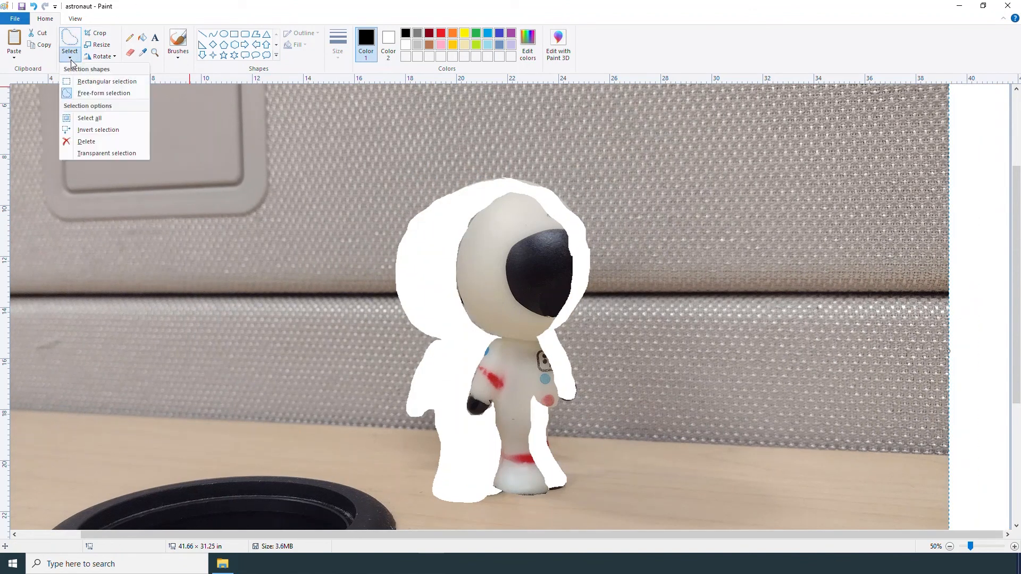
left_click(89, 141)
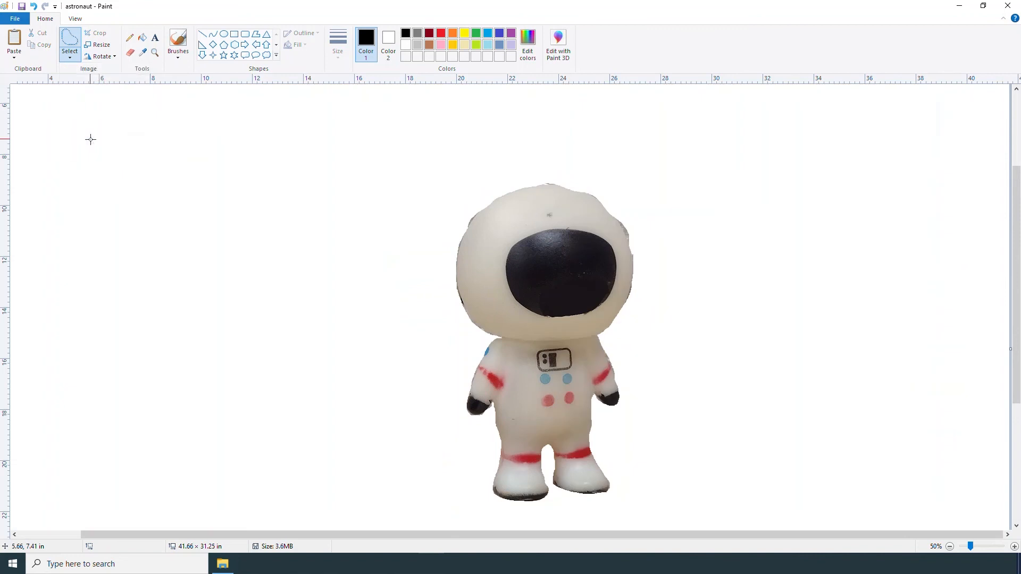
Fill the white background around the astronaut with black
left_click(130, 52)
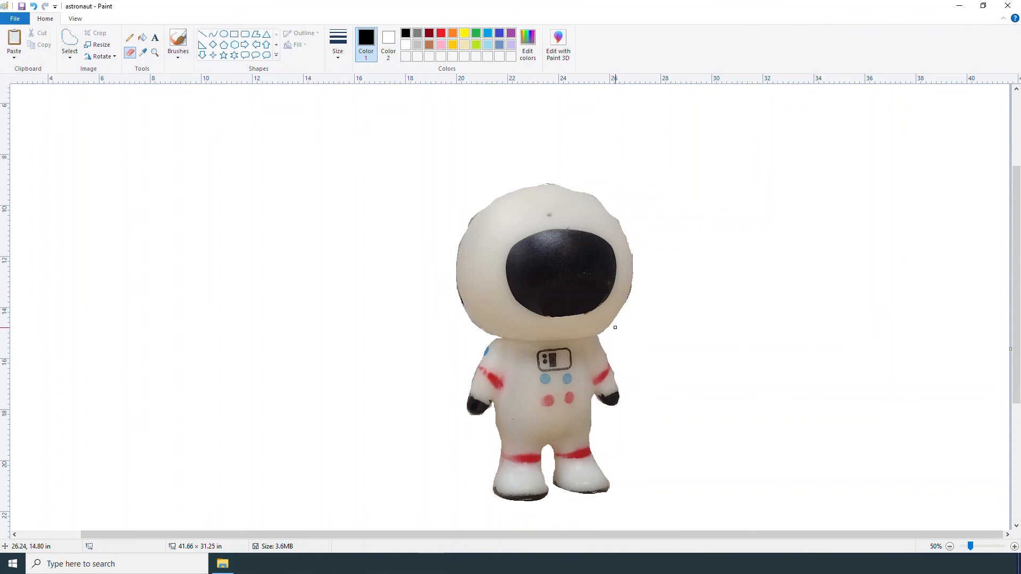
left_click(155, 52)
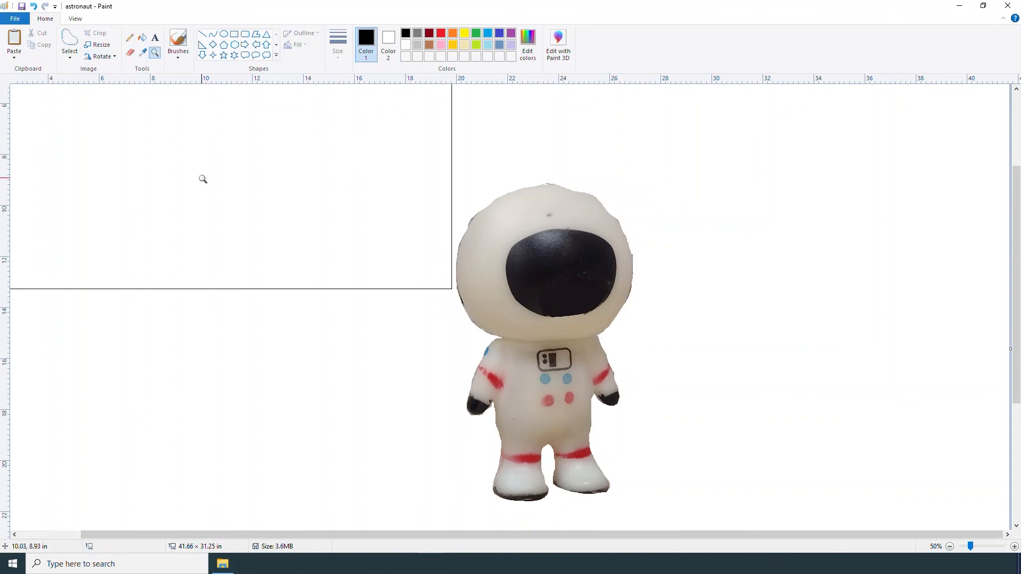
right_click(290, 286)
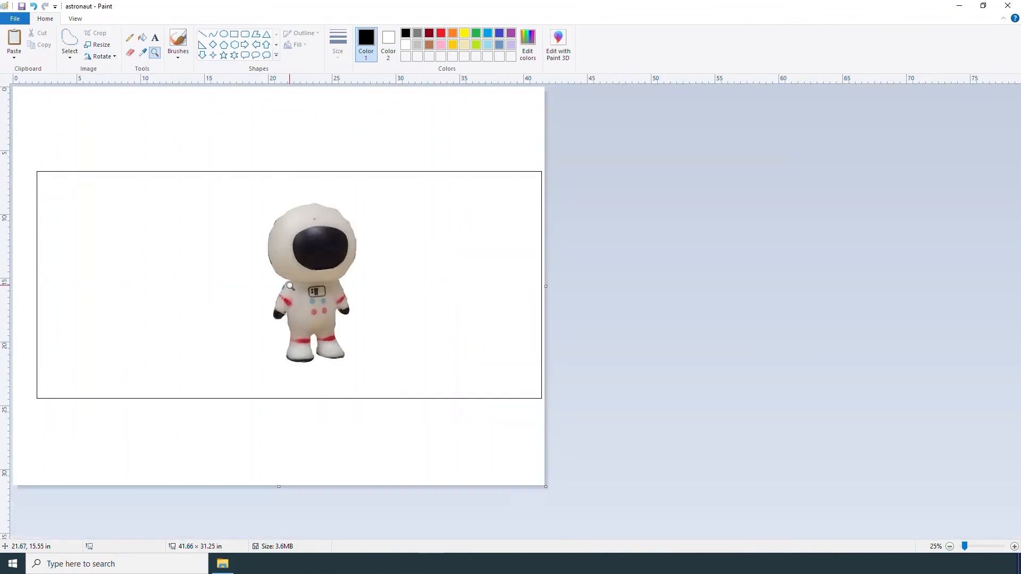
left_click(130, 52)
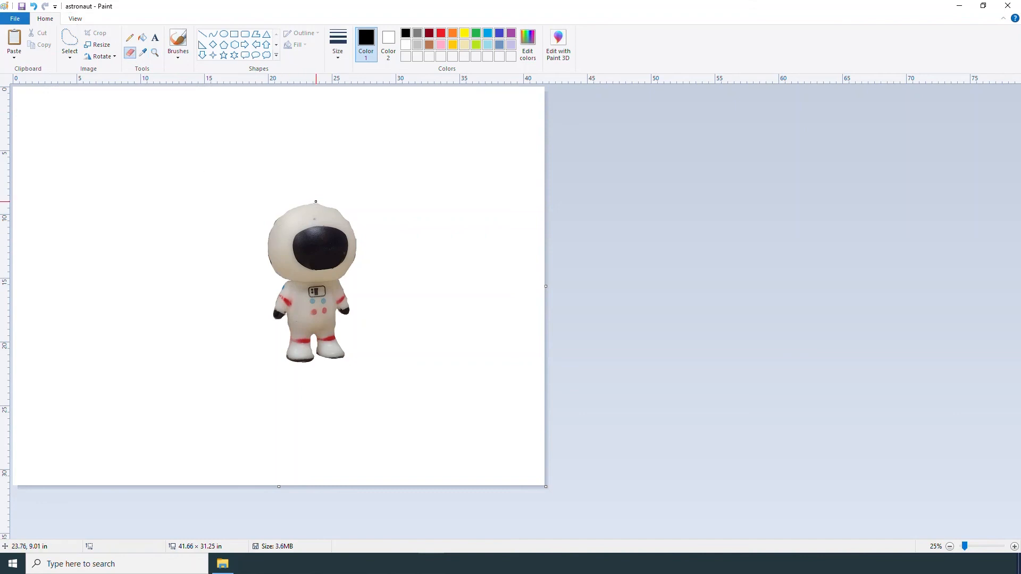
left_click(142, 38)
left_click(162, 182)
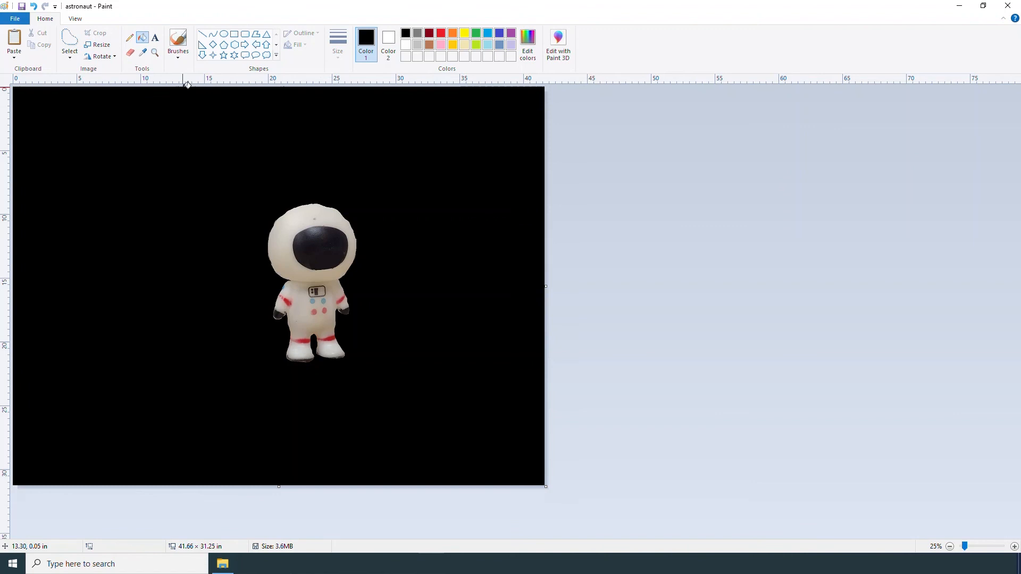
Draw a star about 2.68 × 2.80 in, with yellow outline and yellow fill, above and to the right of the astronaut
left_click(223, 55)
left_click(465, 34)
left_click_drag(377, 141, 411, 178)
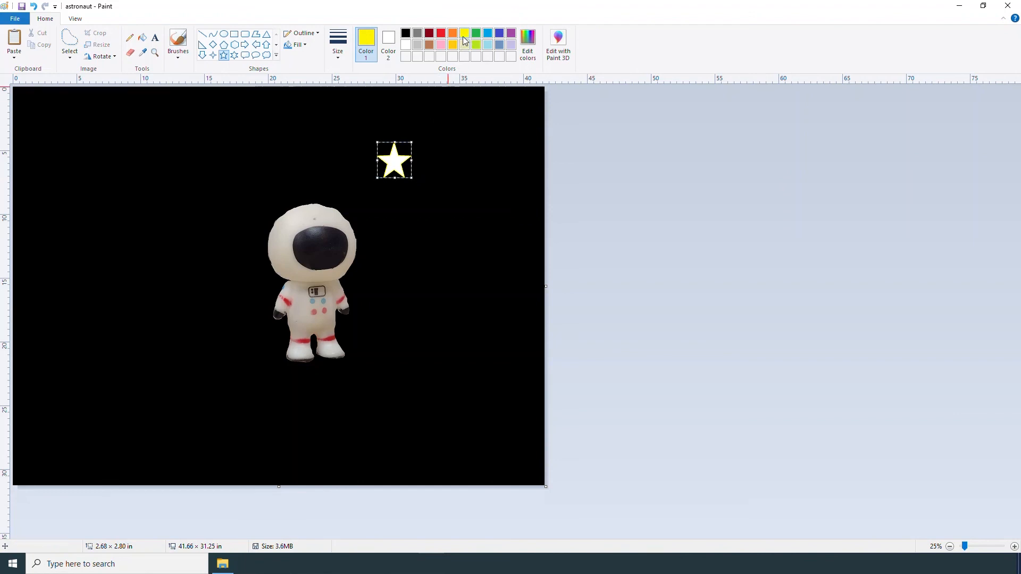
left_click(388, 42)
left_click(464, 33)
left_click(429, 202)
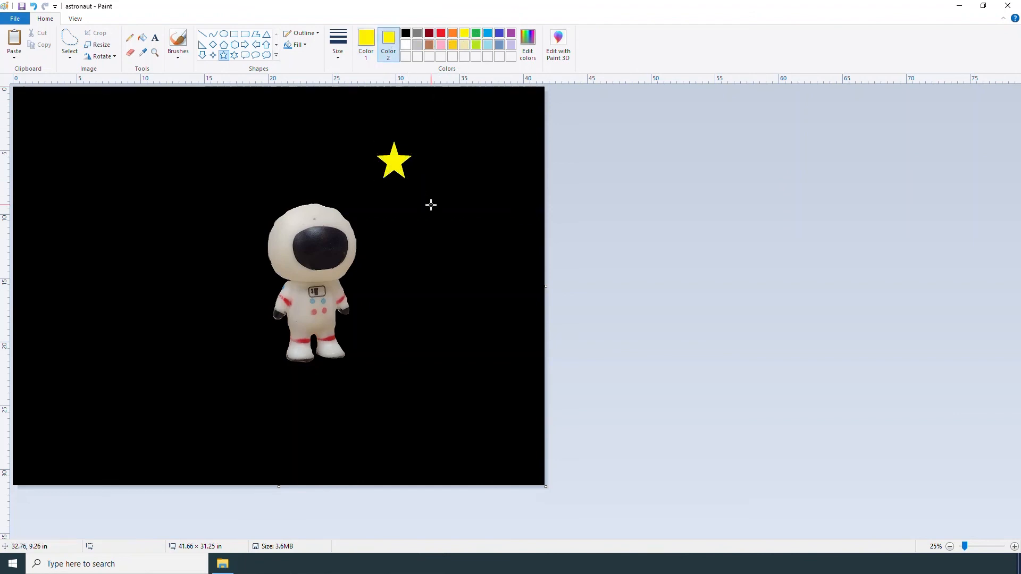
Add four smaller yellow stars below the first one and another large star to its right
left_click_drag(412, 170, 444, 243)
left_click(436, 240)
left_click(433, 243)
left_click(472, 225)
mouse_move(437, 199)
left_mouse_down()
mouse_move(467, 226)
mouse_move(428, 213)
left_mouse_up()
left_click_drag(451, 124, 488, 160)
left_click(491, 213)
Set the secondary color to black and try a rectangular selection around the stars
left_click(70, 56)
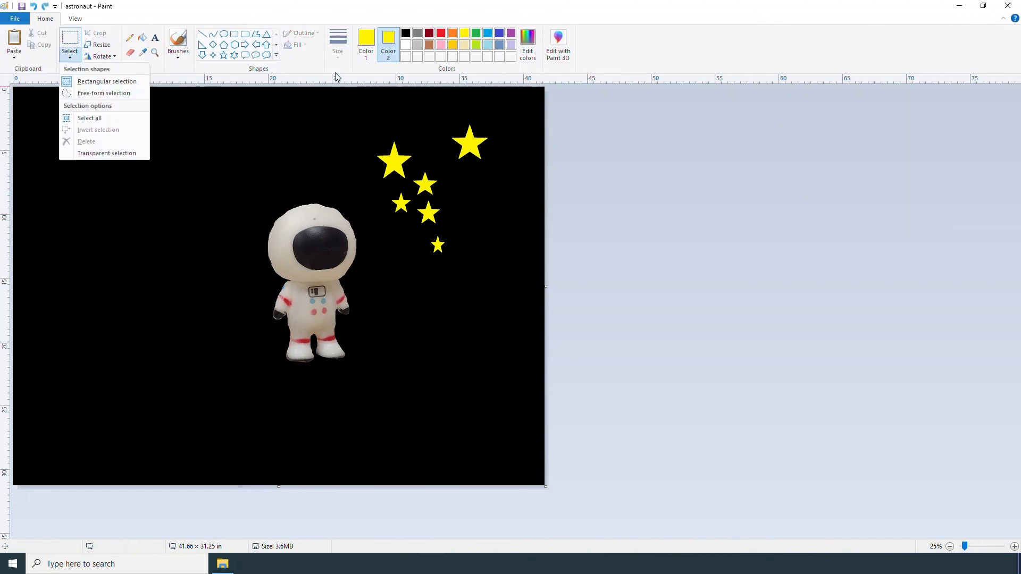
left_click(96, 82)
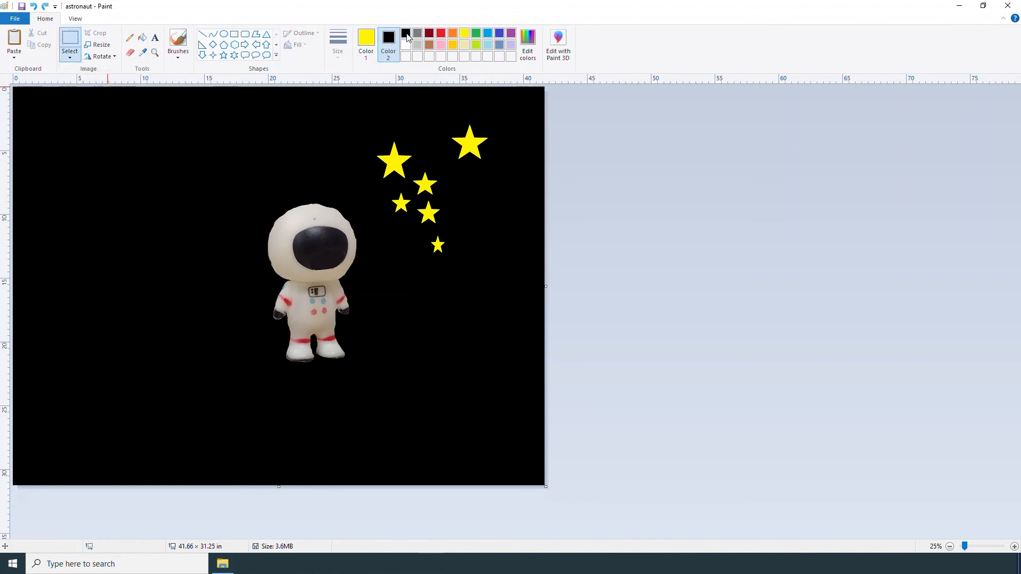
left_click_drag(438, 170, 423, 161)
left_click(472, 227)
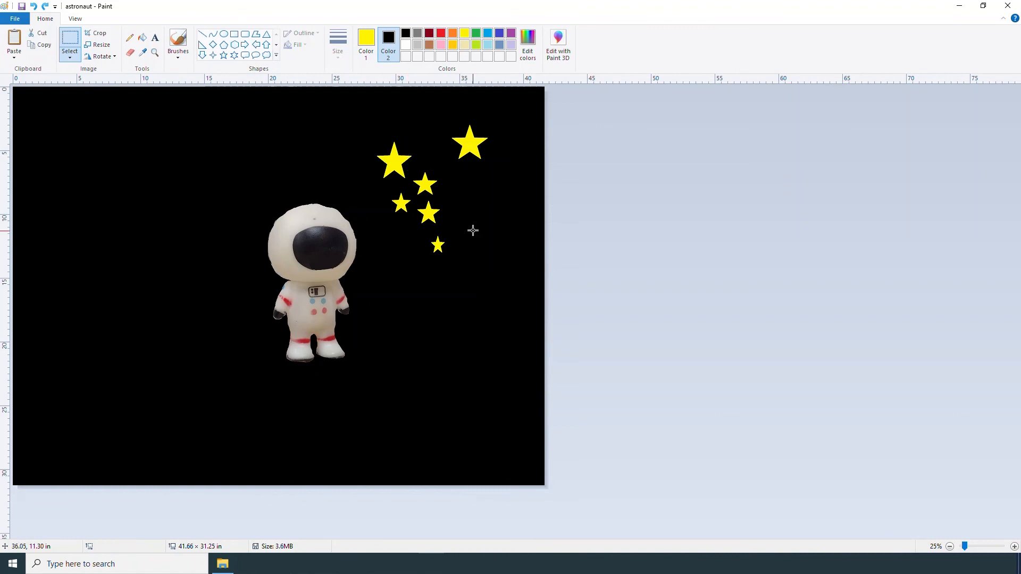
Trace the cluster of five stars nearest the astronaut with a free-form selection and copy it
left_click(68, 61)
left_click(91, 92)
mouse_move(430, 155)
left_mouse_down()
mouse_move(383, 134)
mouse_move(370, 151)
mouse_move(390, 210)
mouse_move(433, 269)
mouse_move(457, 261)
mouse_move(462, 233)
mouse_move(430, 156)
left_mouse_up()
right_click(431, 176)
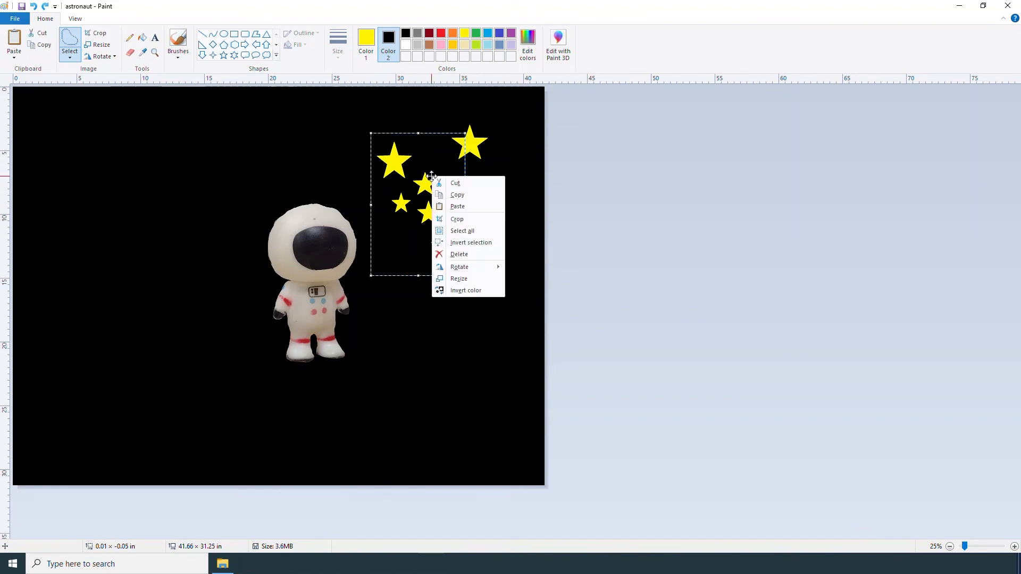
left_click(467, 194)
left_click(451, 303)
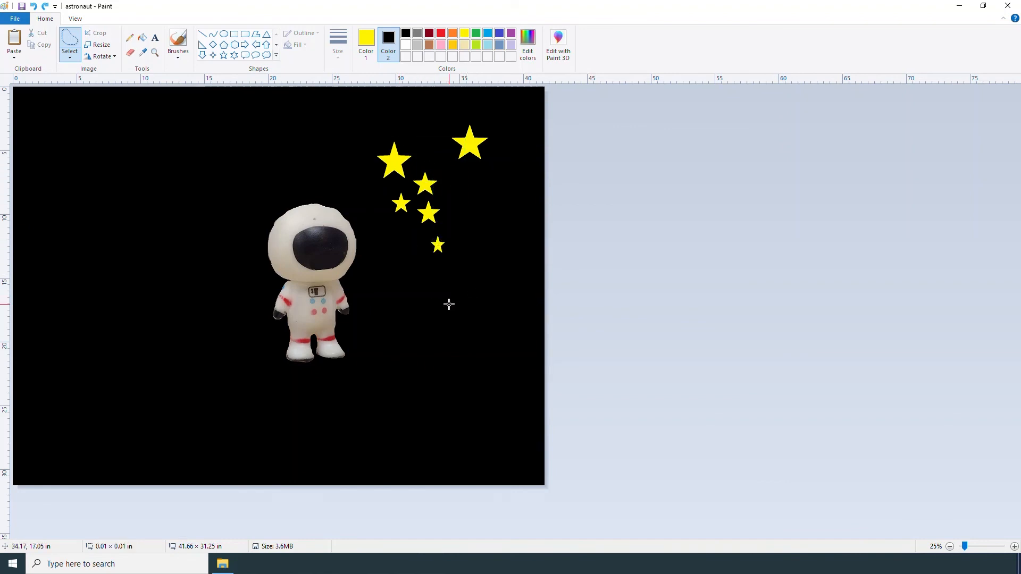
Paste two copies of the star cluster, one below the upper-right star and one beside the astronaut's body
right_click(448, 304)
left_click(468, 338)
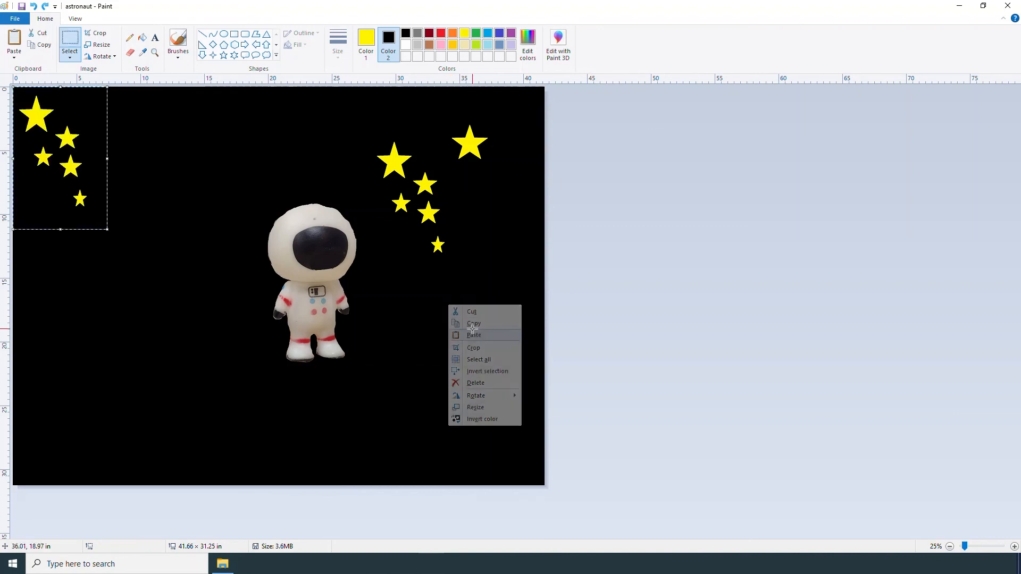
left_click_drag(63, 160, 496, 243)
right_click(410, 324)
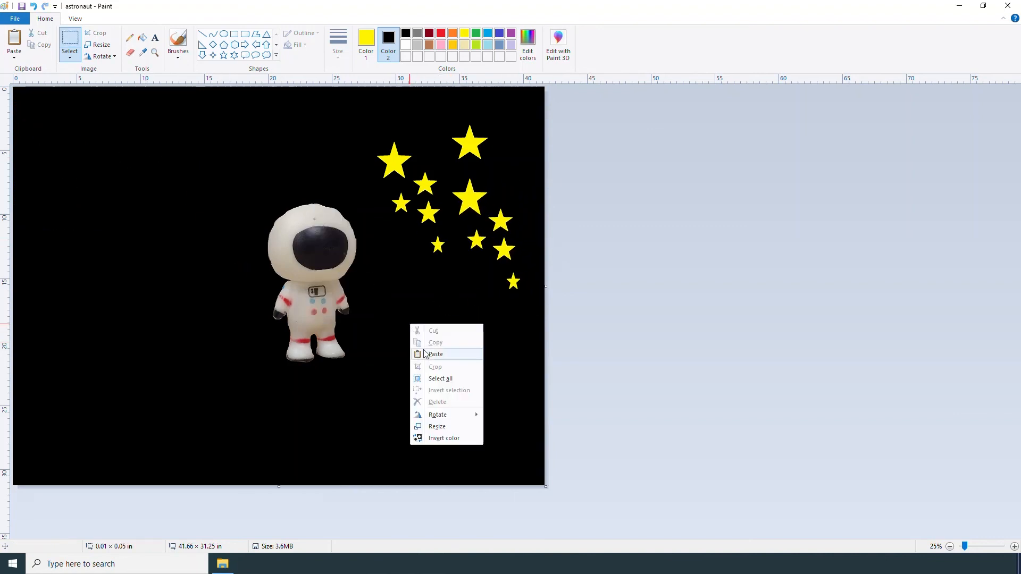
left_click(435, 354)
left_click_drag(61, 159, 416, 325)
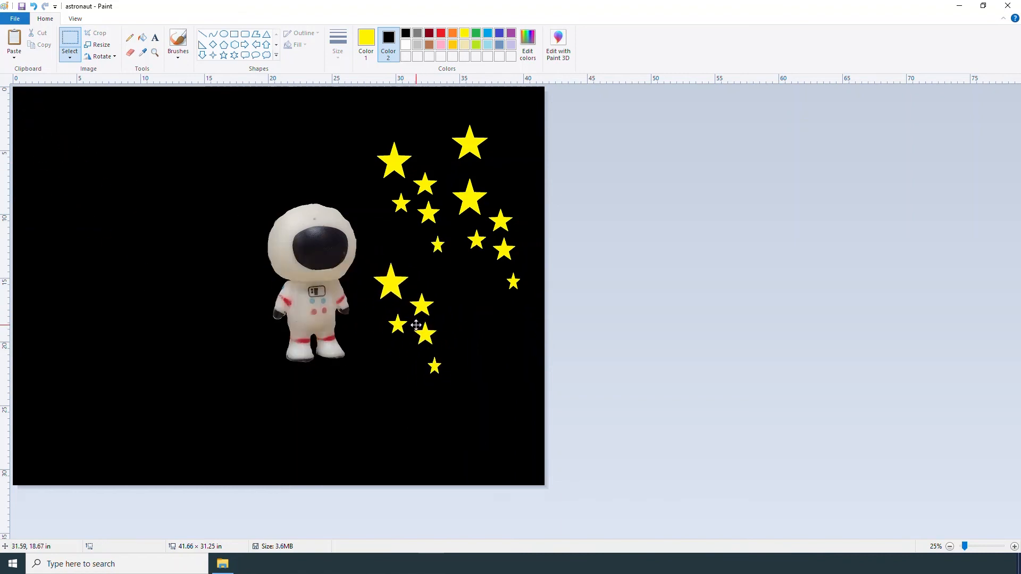
Paste another copy of the star cluster above the astronaut's head at the picture's upper edge
left_click(139, 249)
left_click_drag(135, 236, 165, 261)
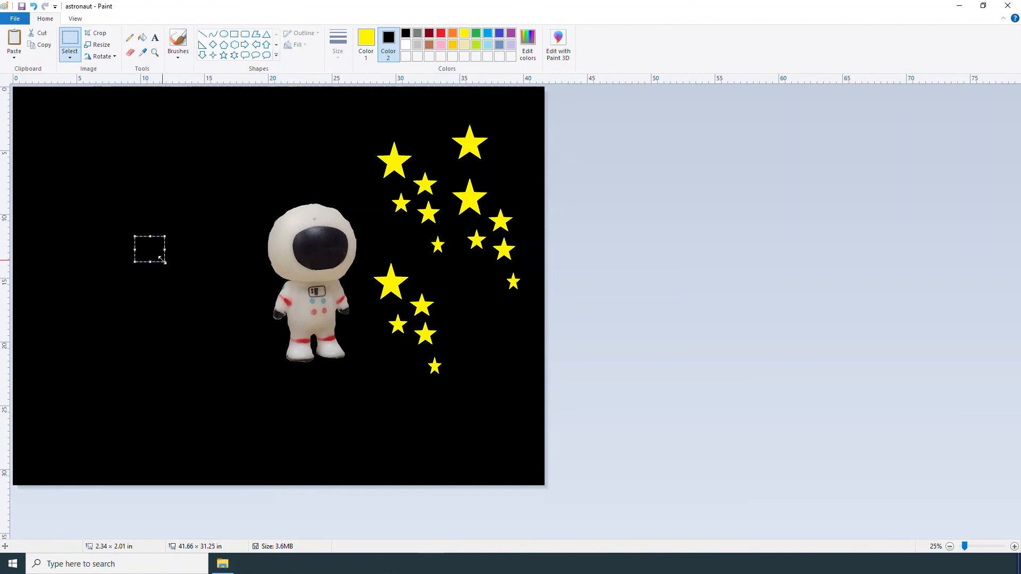
right_click(150, 246)
left_click(172, 276)
left_click_drag(53, 152, 306, 126)
left_click(237, 379)
Paste two more star clusters, one near the picture's lower right and one at its lower edge beyond the astronaut's feet
right_click(251, 378)
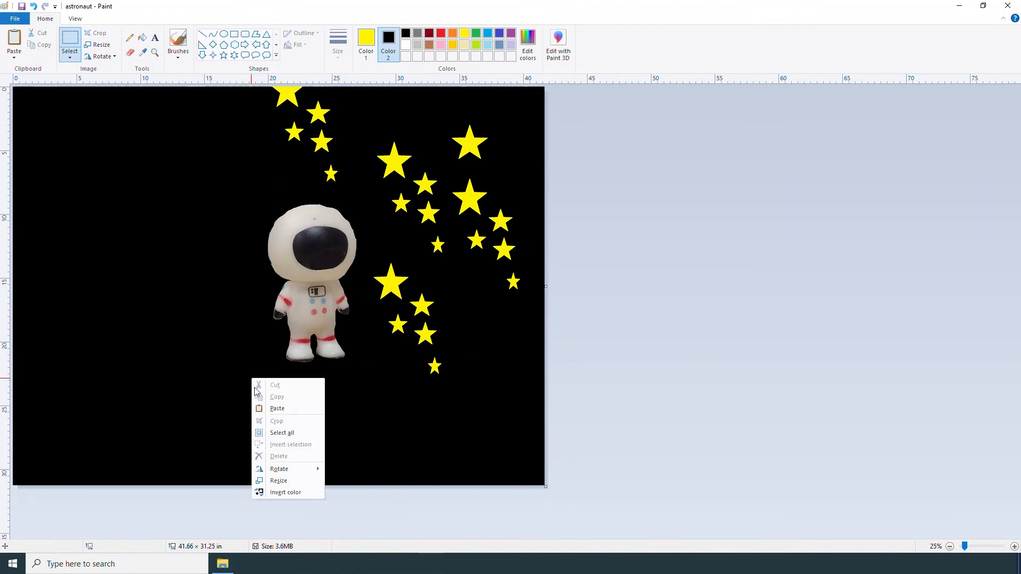
left_click(276, 408)
left_click_drag(60, 160, 506, 372)
left_click_drag(287, 399, 322, 408)
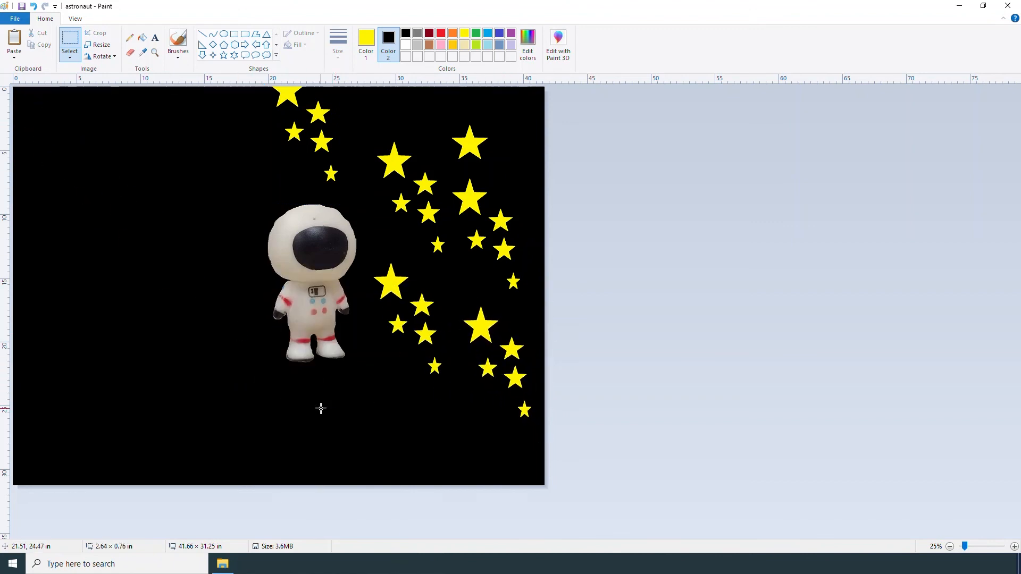
right_click(321, 409)
left_click(349, 439)
left_click_drag(96, 189, 401, 459)
left_click(248, 374)
Draw a red triangle about 6.76 × 9.72 in at the picture's upper left and fill it with red
left_click(367, 44)
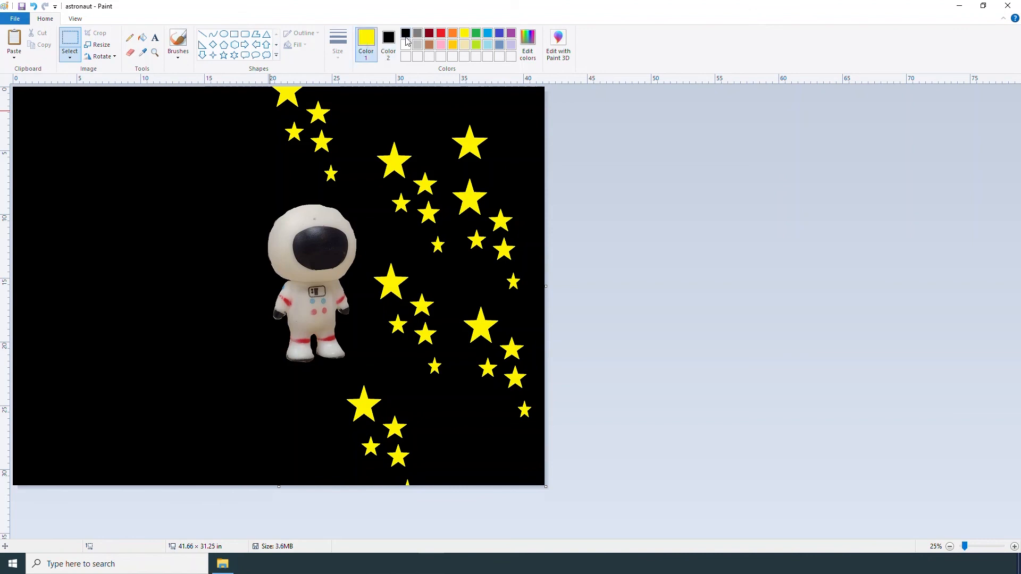
left_click(442, 34)
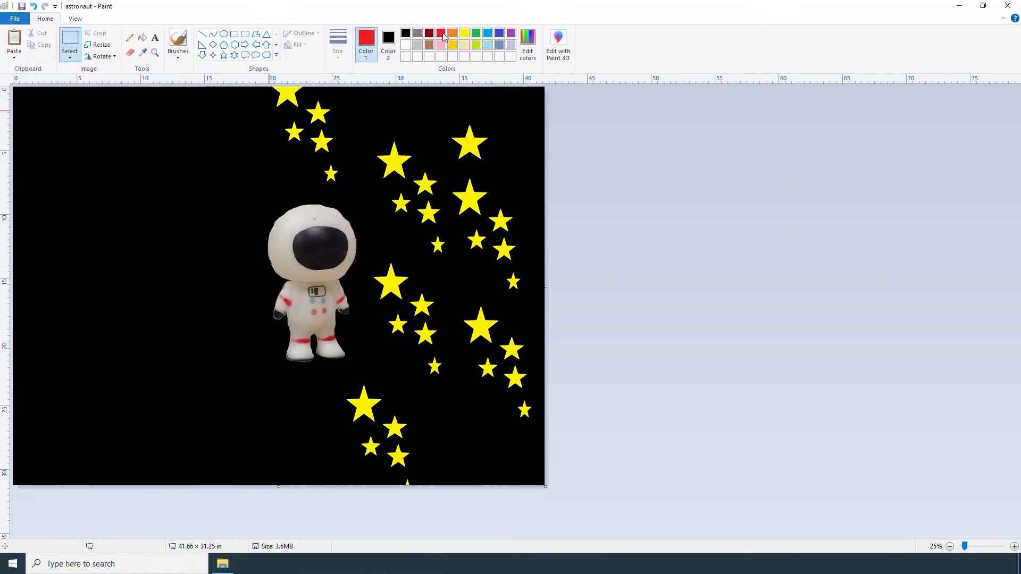
left_click(266, 34)
left_click_drag(84, 103, 170, 227)
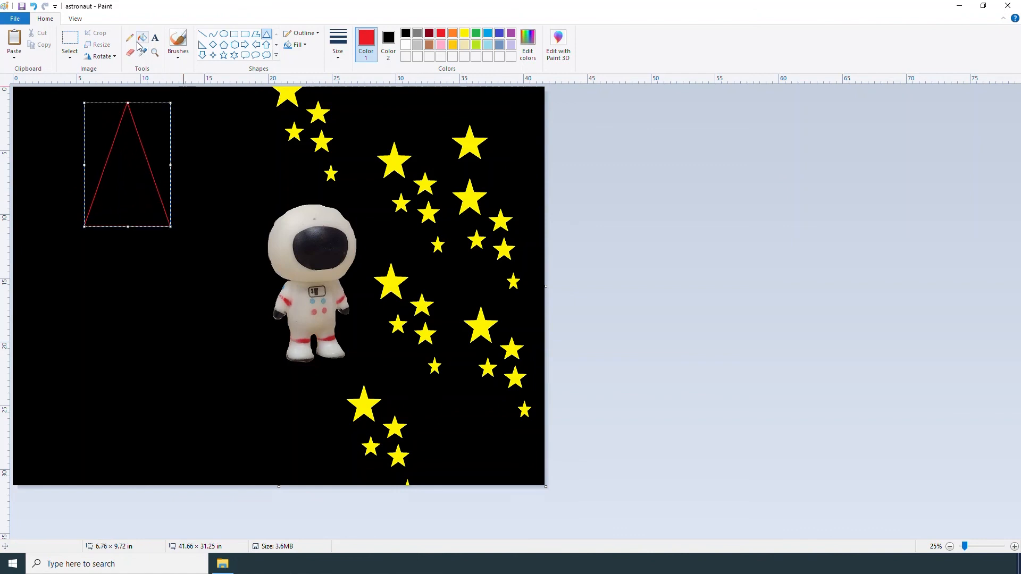
left_click(141, 38)
left_click(131, 171)
Draw a white rectangle about 6.63 × 15.47 in directly under the red triangle and fill it with white
left_click(406, 44)
left_click(233, 33)
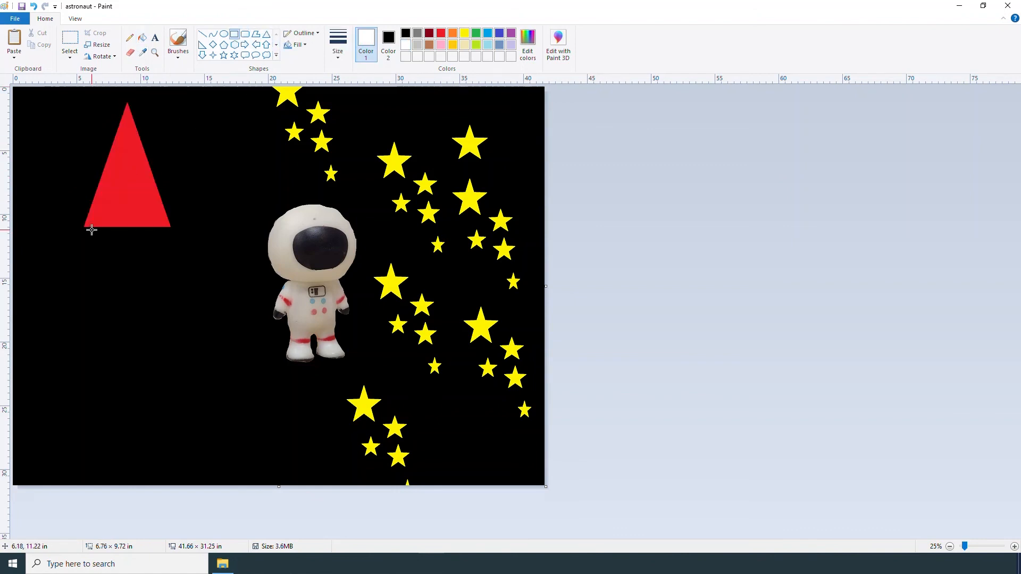
left_click_drag(85, 227, 170, 425)
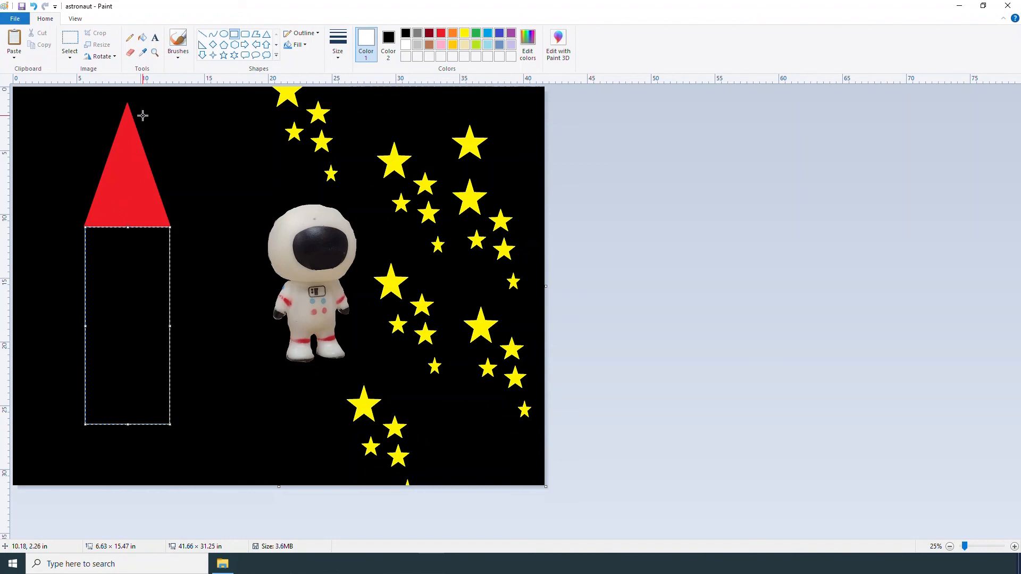
left_click(142, 37)
left_click(141, 294)
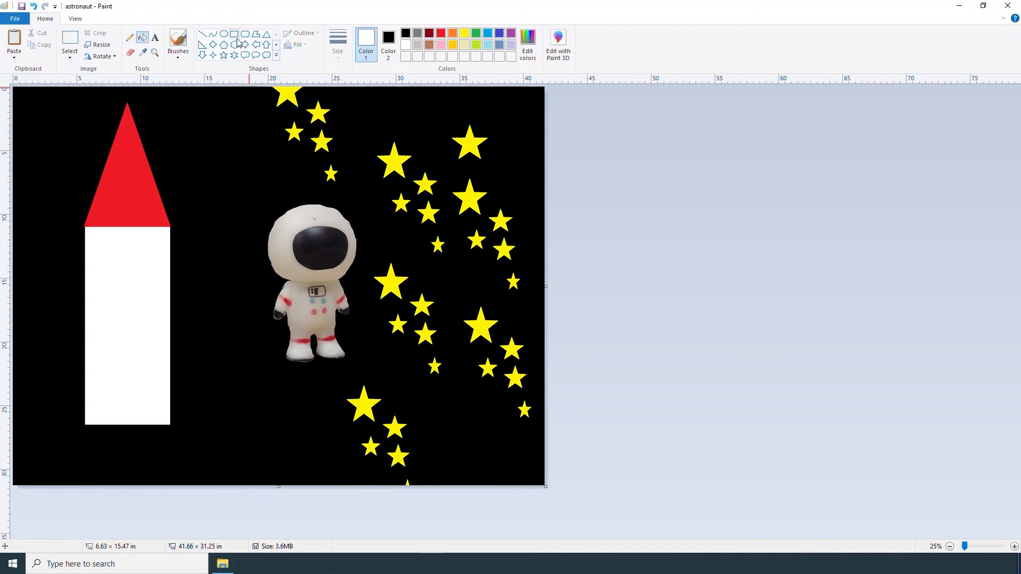
Draw a narrow red four-sided polygon about 1.51 × 8.76 in over the rocket body's lower edge and fill it with red
left_click(254, 36)
left_click(441, 34)
left_click_drag(121, 364, 110, 432)
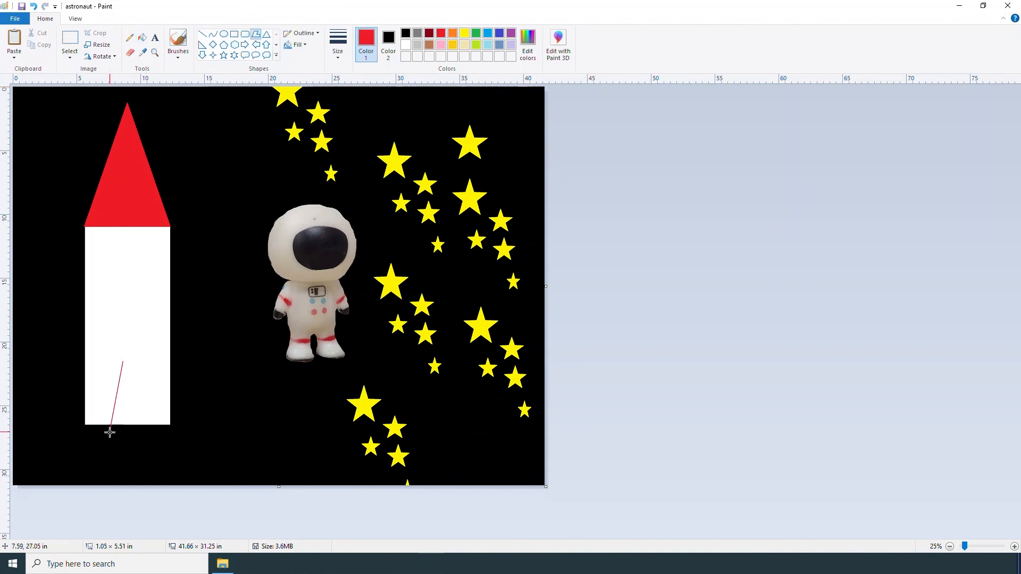
left_click(118, 472)
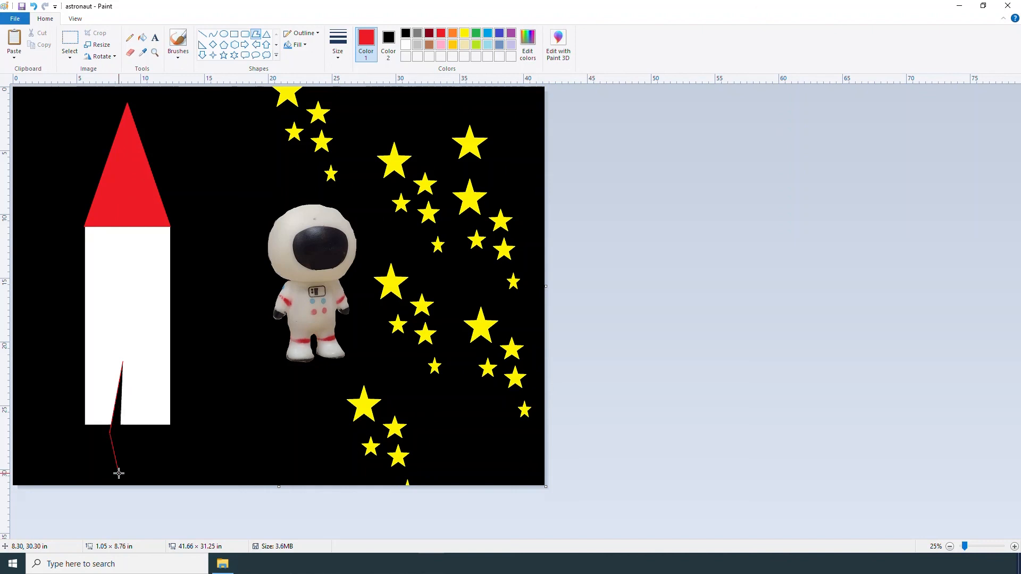
left_click(129, 431)
left_click_drag(121, 379, 123, 364)
left_click(142, 37)
left_click(122, 427)
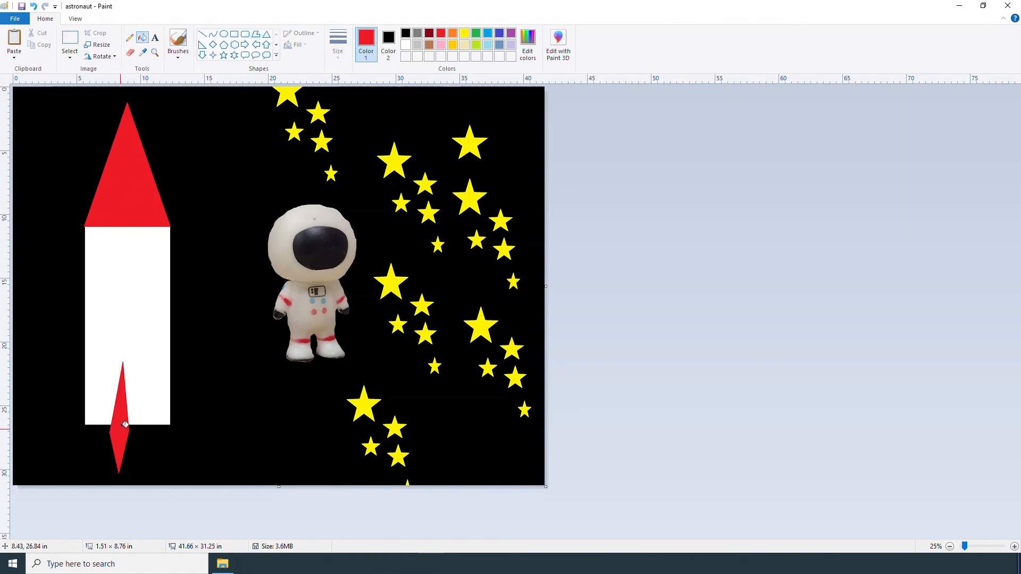
Draw a light gray curve with the thickest line size along the rocket body's lower right side
left_click(418, 44)
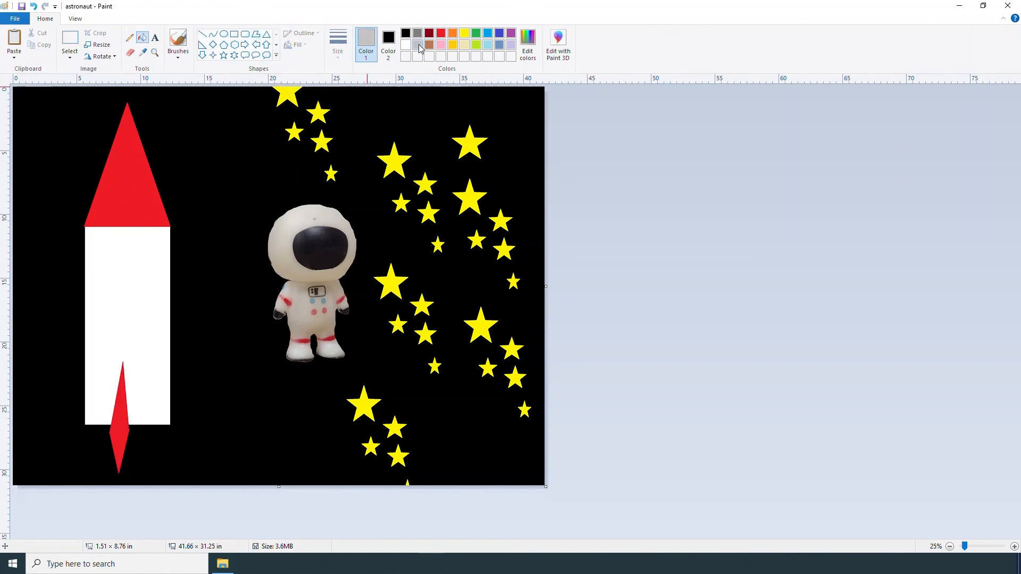
left_click(213, 35)
left_click(338, 44)
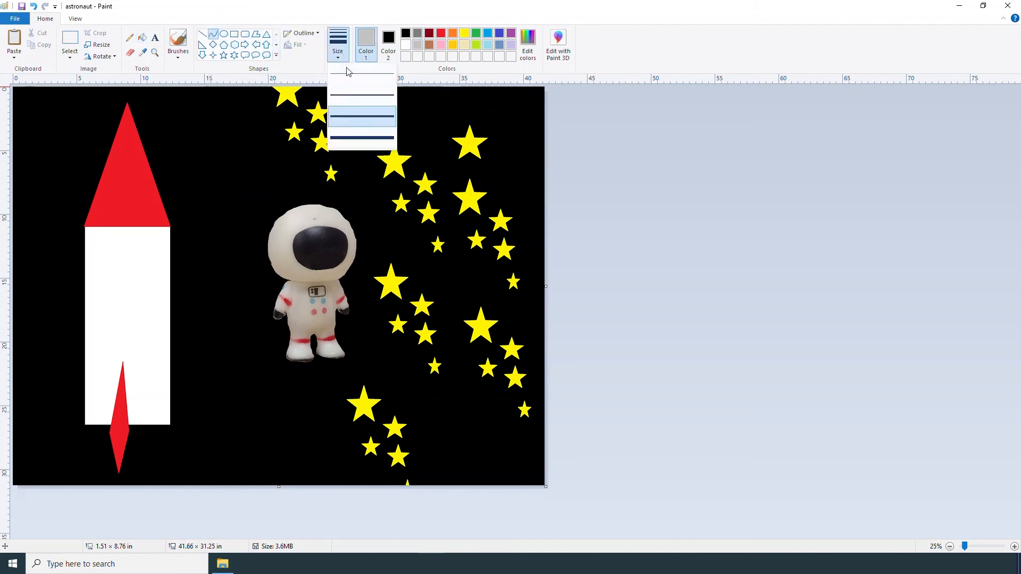
left_click(359, 139)
left_click_drag(171, 369, 161, 310)
left_click(448, 375)
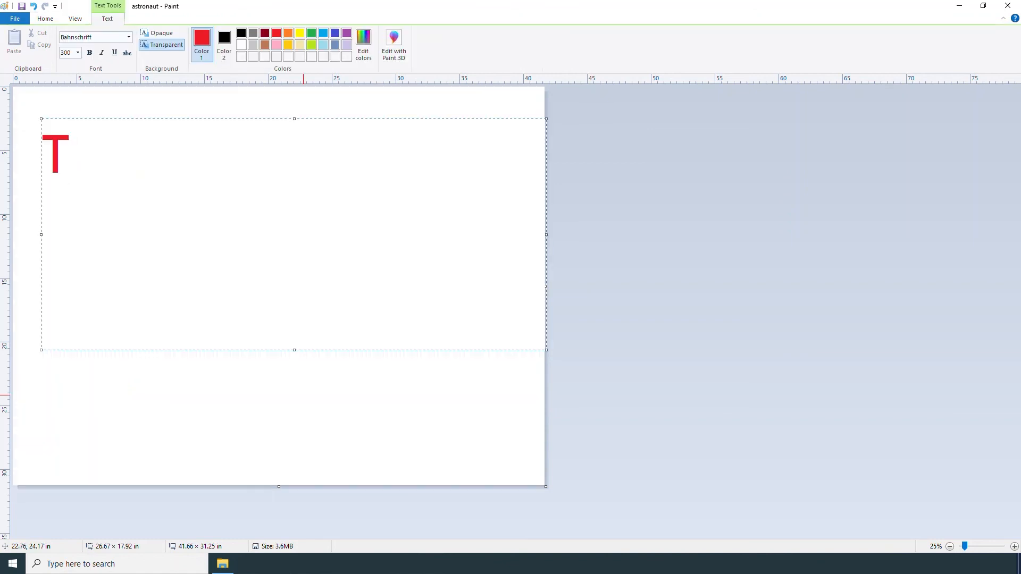
Enter "Thank you for watching!!!!" as red text on the blank white canvas
type("h")
key("BackSpace")
key("BackSpace")
type("Thank you for watchin")
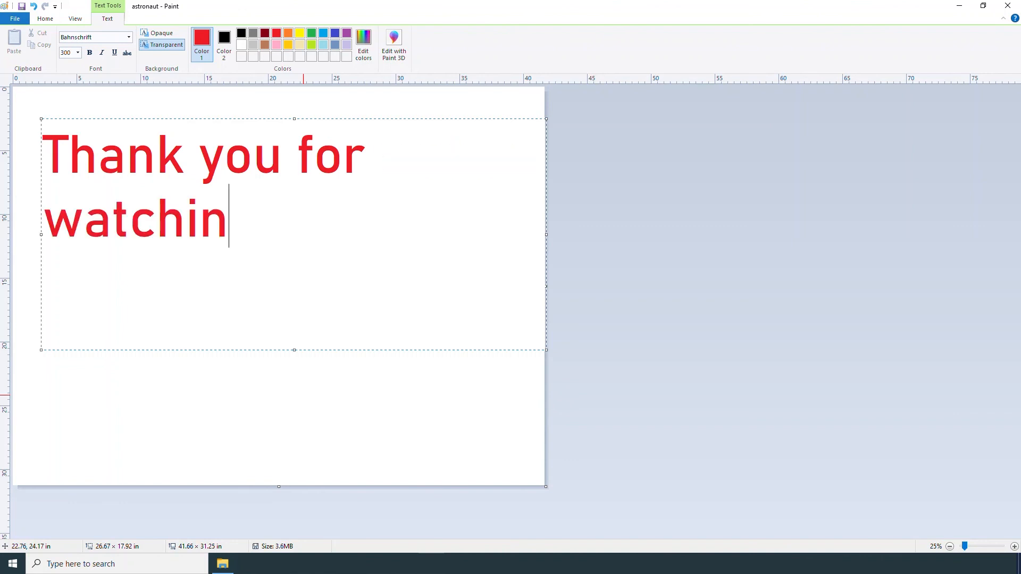
type("g!!!!")
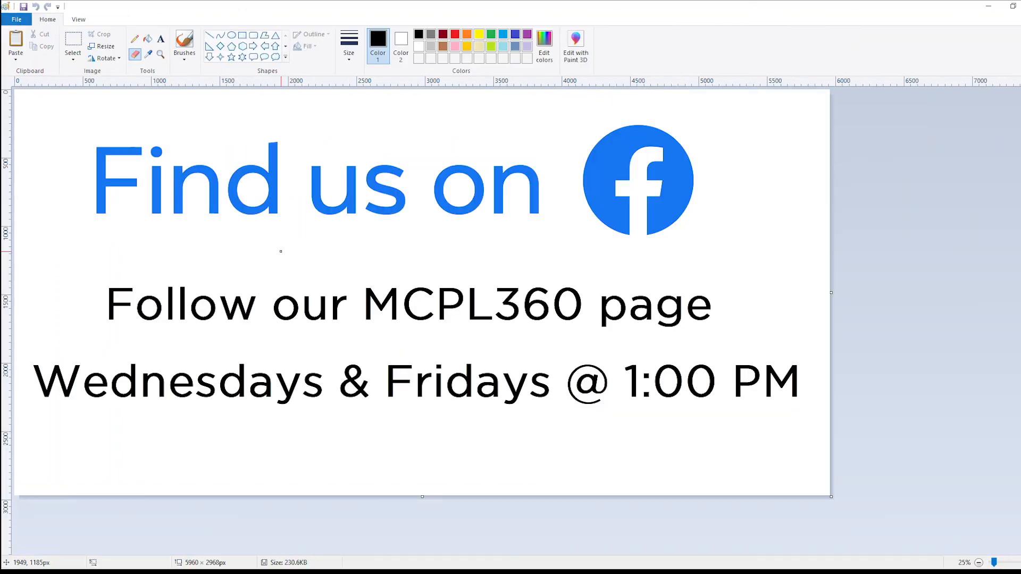